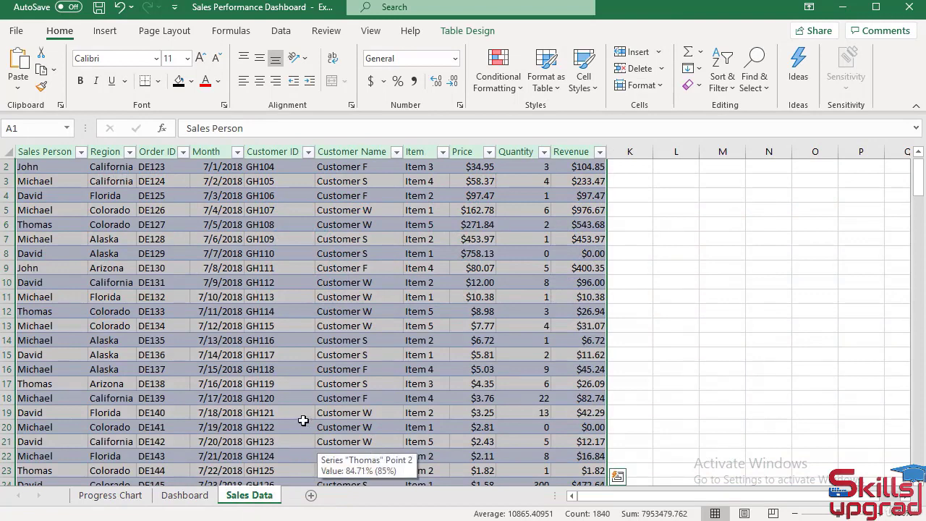
- Create a PivotTable from the sales data table (Table1) on a new worksheet
scroll(201, 412, "up", 1)
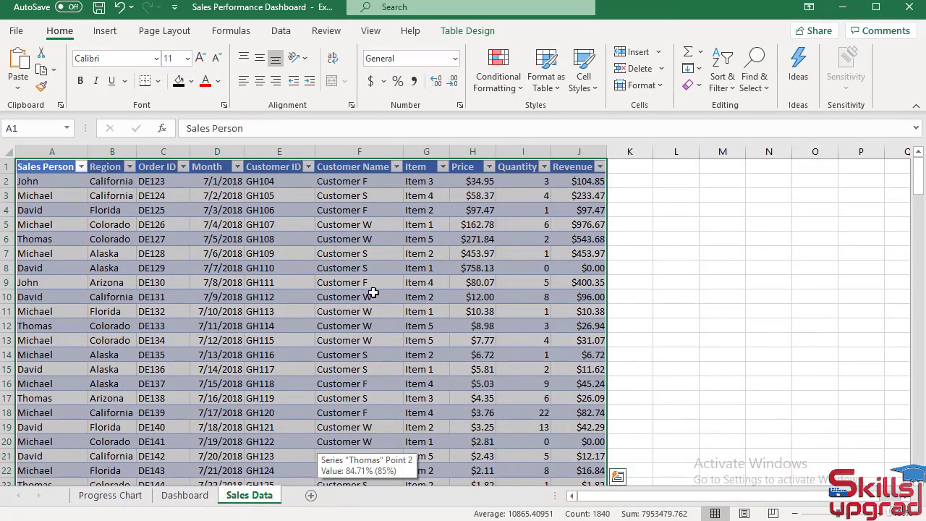
left_click(105, 32)
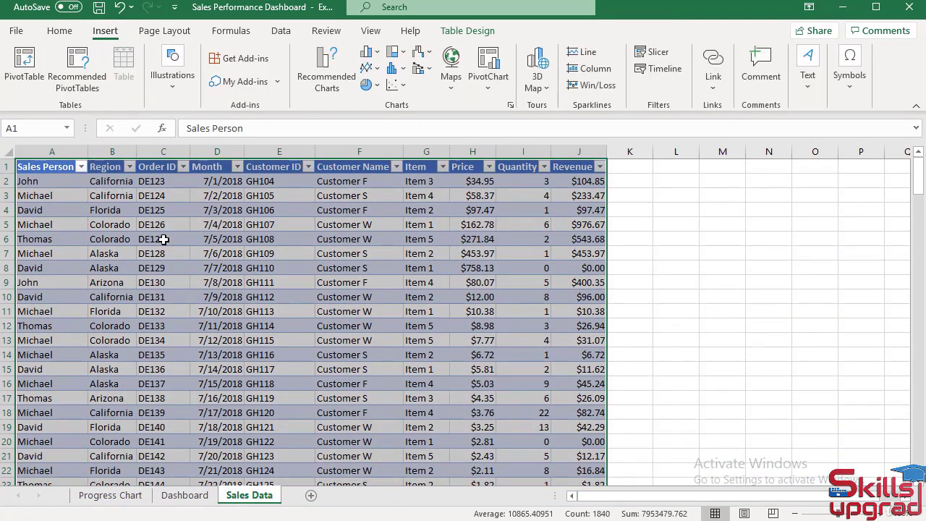
left_click(26, 66)
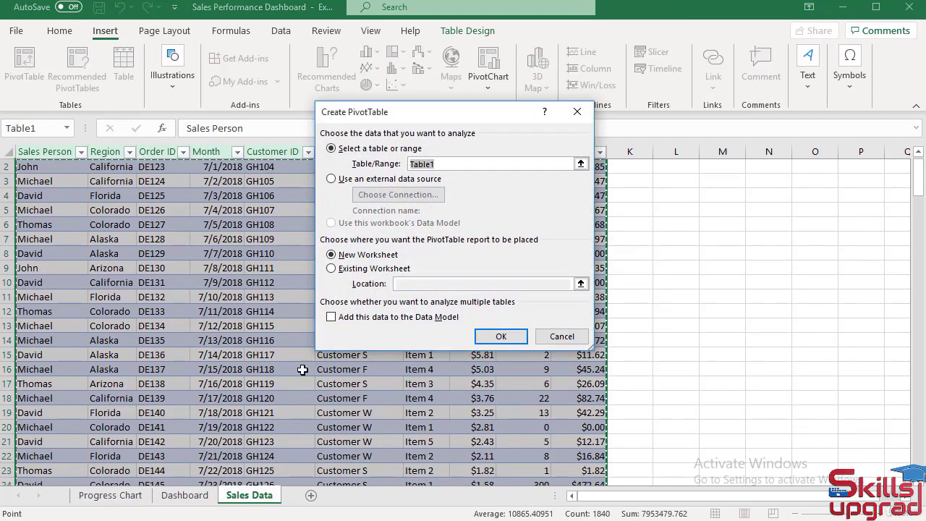
left_click(498, 340)
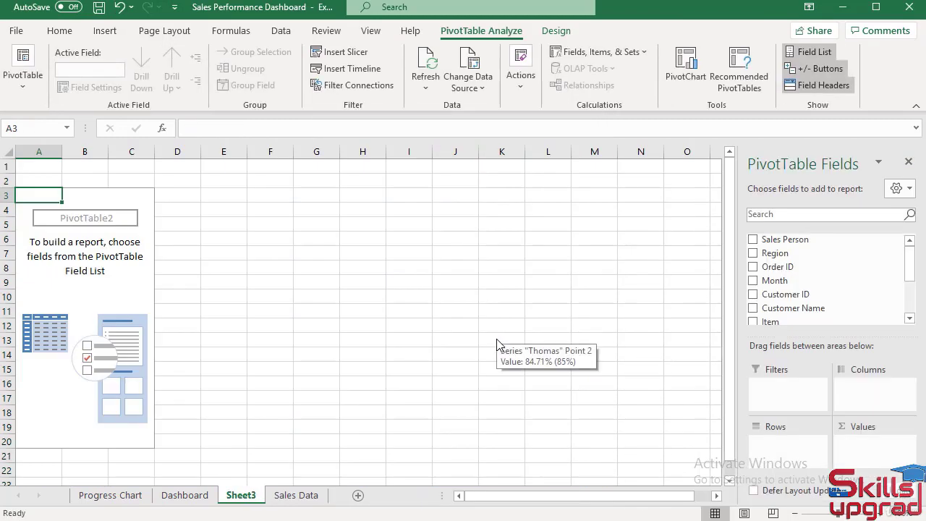
- Add Month to the PivotTable's rows, and Revenue and Quantity to its values
mouse_move(910, 259)
left_mouse_down()
mouse_move(916, 303)
mouse_move(912, 252)
left_mouse_up()
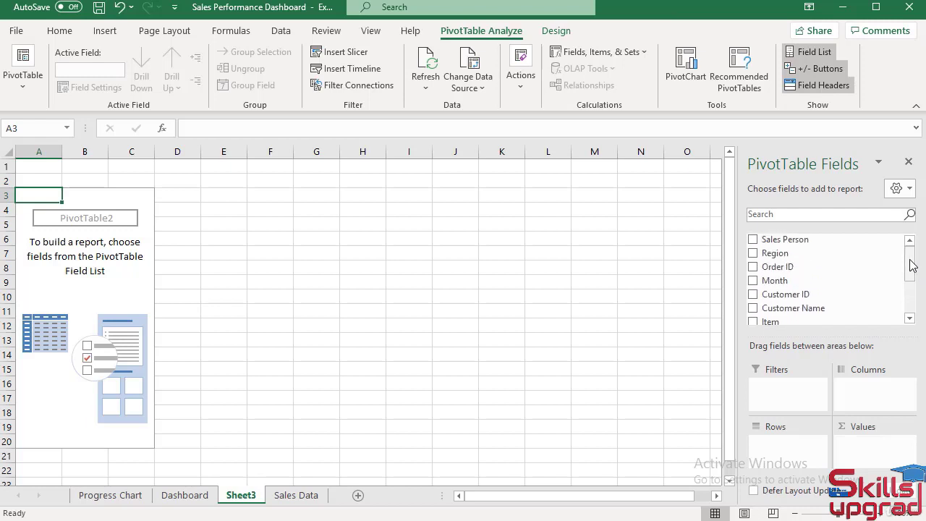
left_click_drag(790, 284, 785, 452)
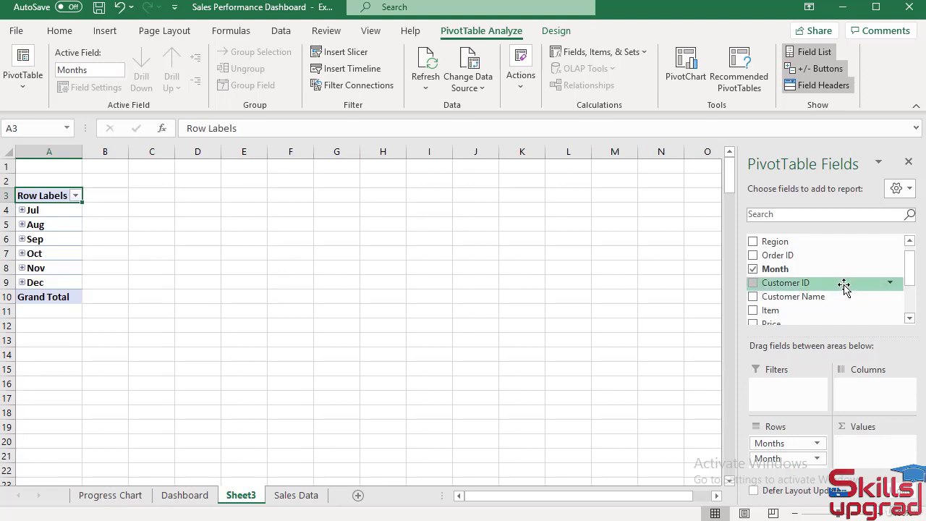
scroll(847, 289, "down", 1)
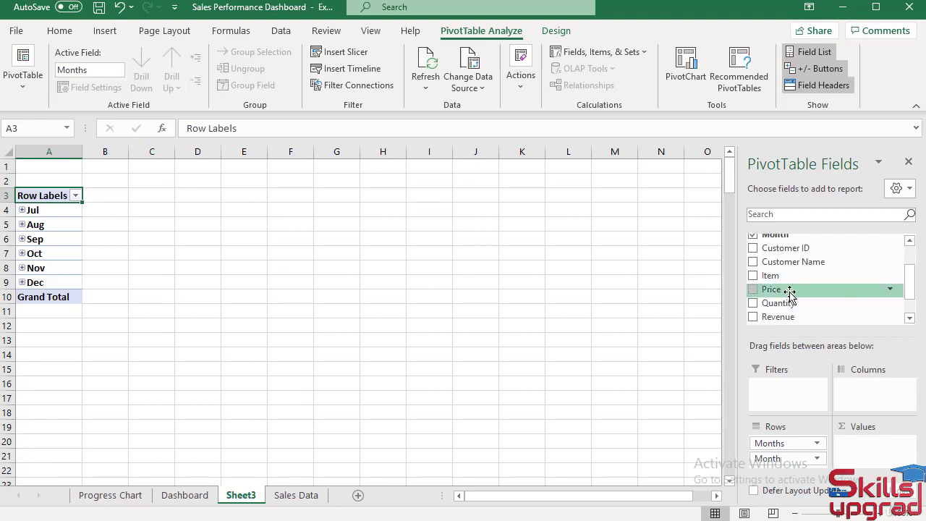
left_click_drag(787, 316, 864, 457)
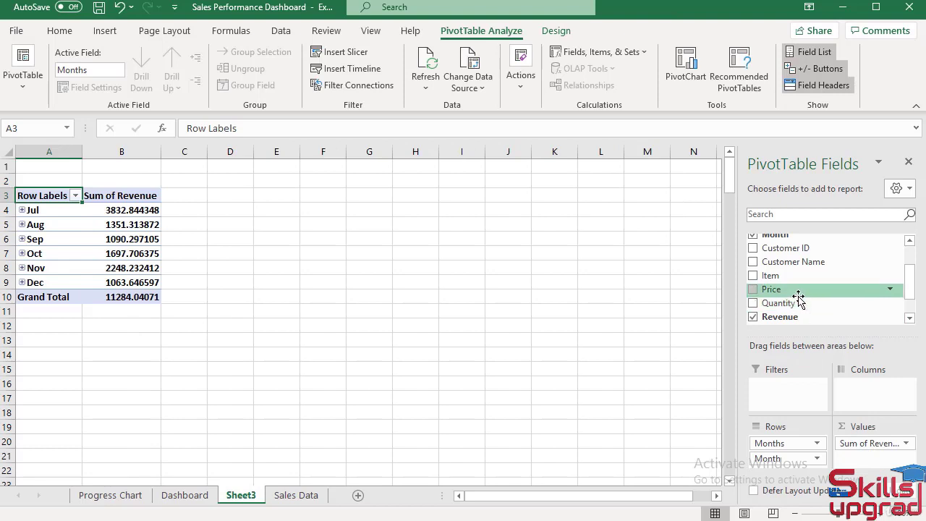
left_click_drag(799, 303, 871, 469)
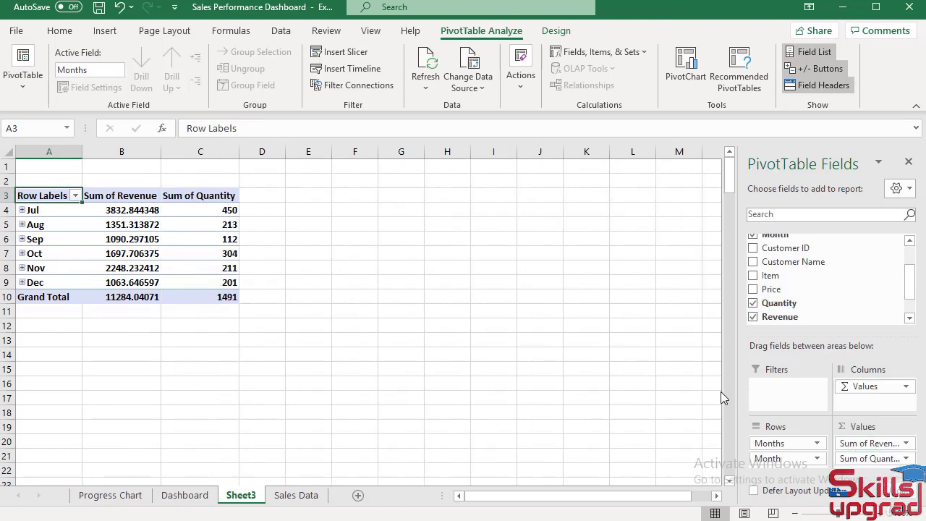
scroll(790, 450, "down", 1)
scroll(790, 450, "up", 2)
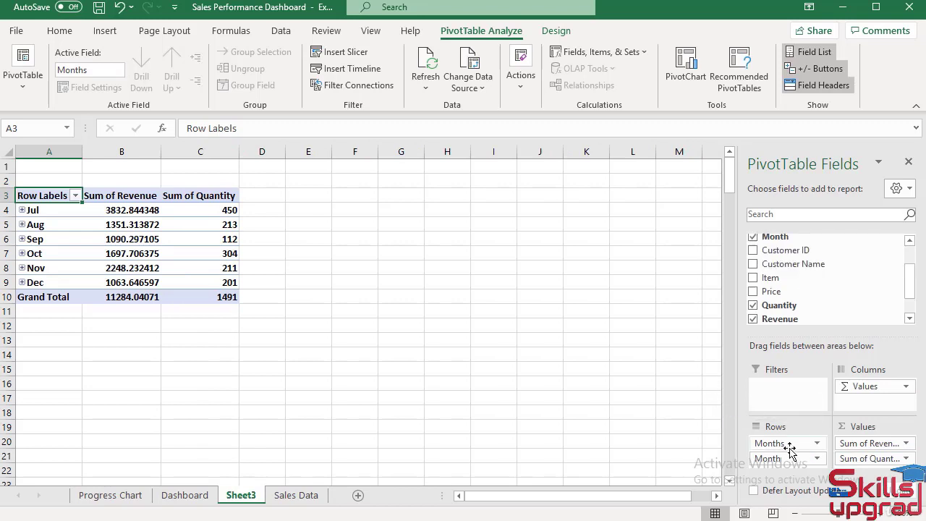
scroll(789, 450, "up", 1)
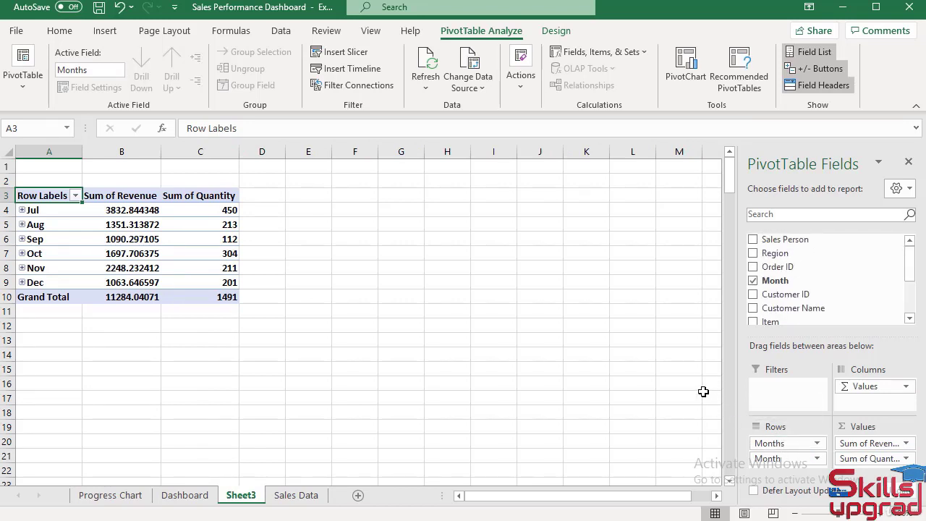
- Group the PivotTable's date rows by Months and Quarters, without Days
left_click(56, 209)
right_click(57, 212)
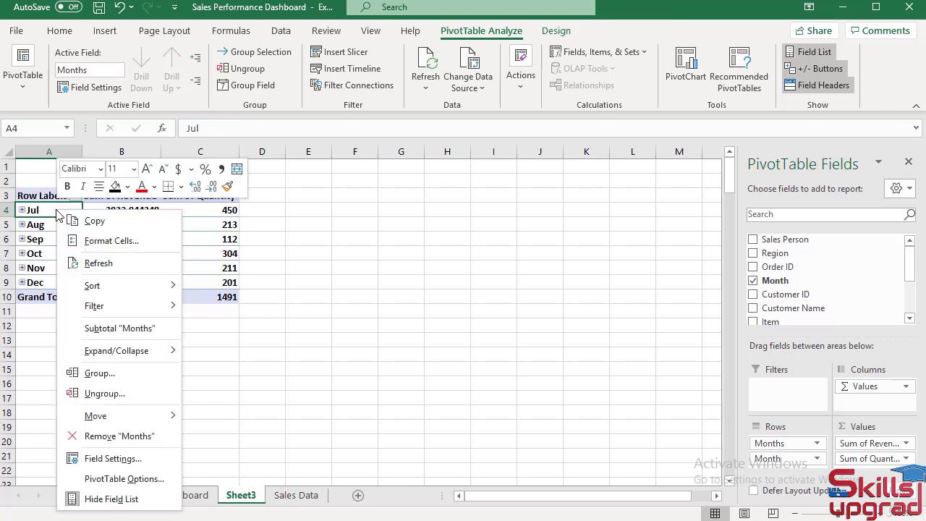
left_click(108, 374)
left_click_drag(87, 269, 194, 234)
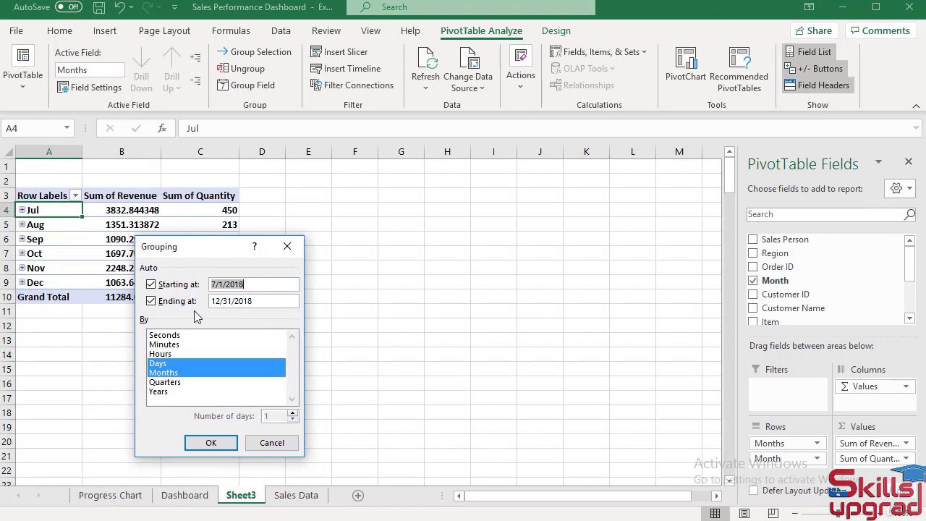
left_click(157, 364)
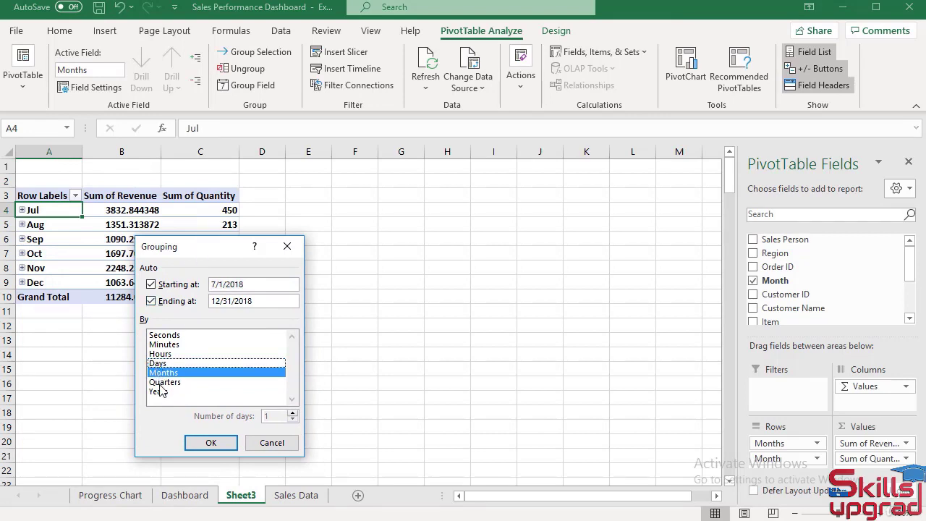
left_click(165, 382)
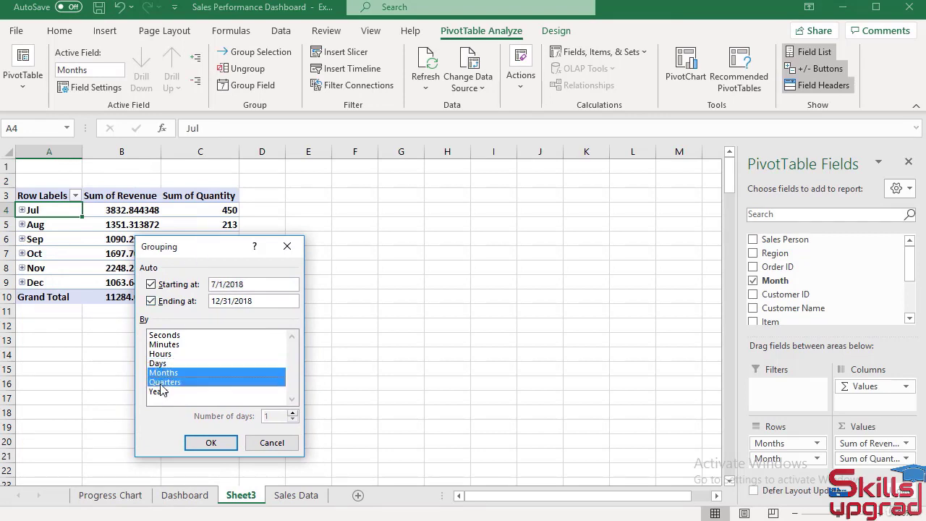
left_click(226, 441)
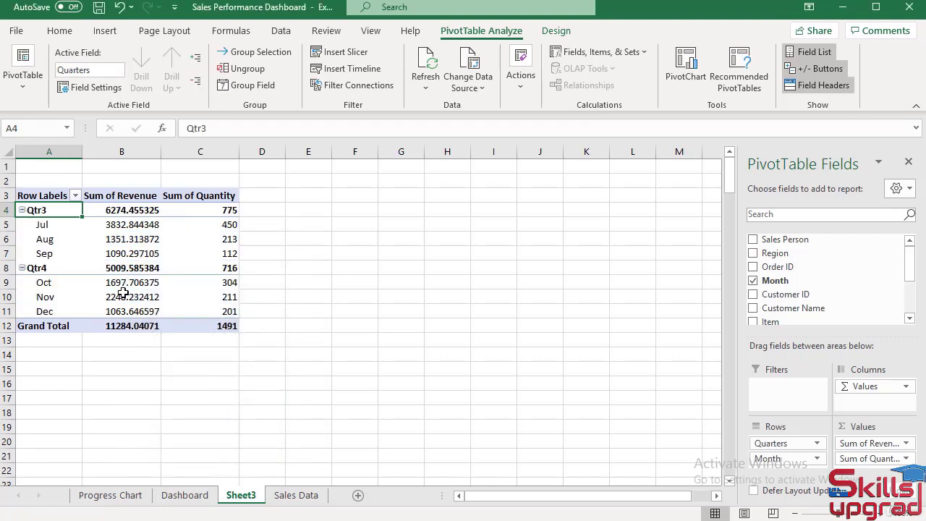
- Format the Sum of Revenue values in B4:B12, including the grand total, as Currency
left_click_drag(137, 210, 138, 324)
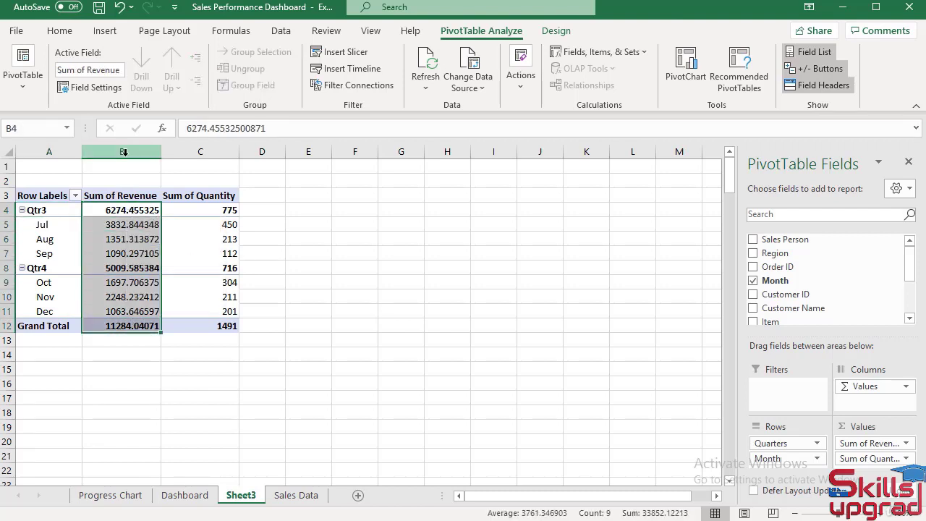
left_click(59, 30)
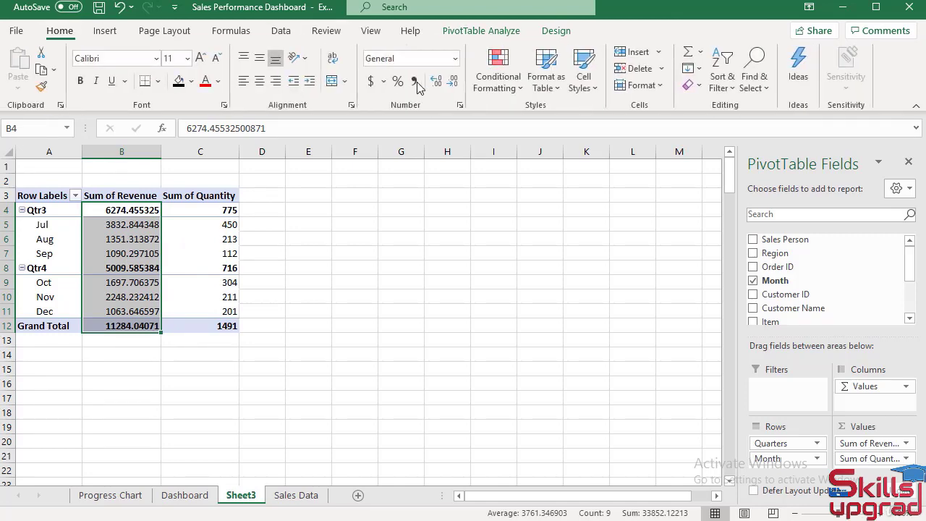
left_click(454, 58)
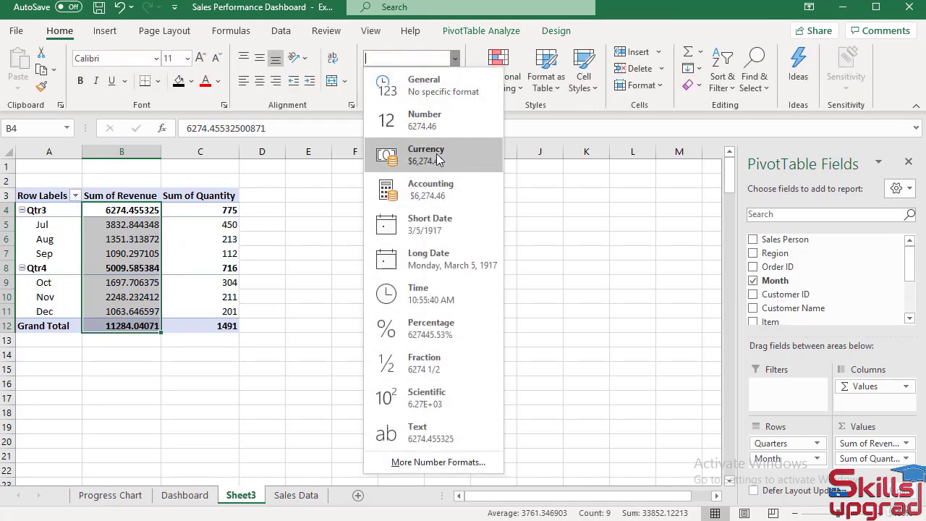
left_click(438, 159)
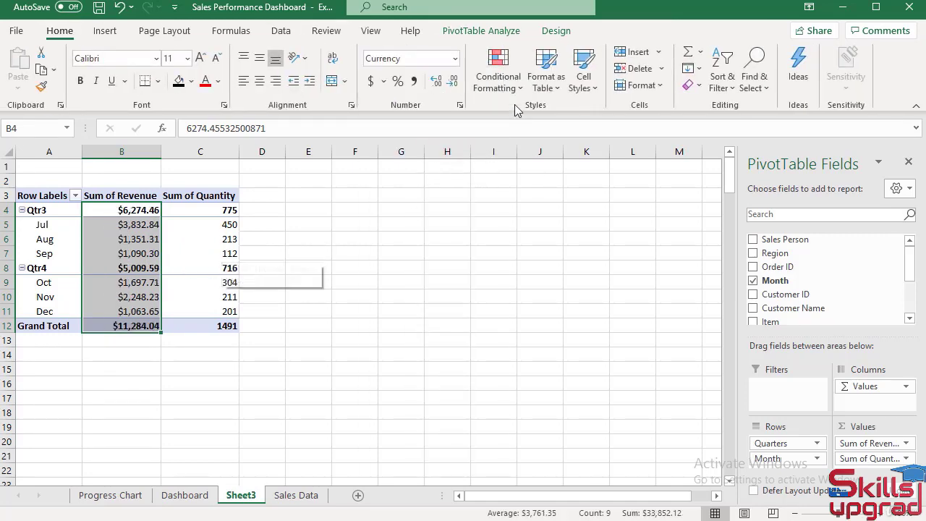
- Insert a combo PivotChart with Sum of Revenue as clustered columns and Sum of Quantity as a line on the secondary axis
left_click(479, 32)
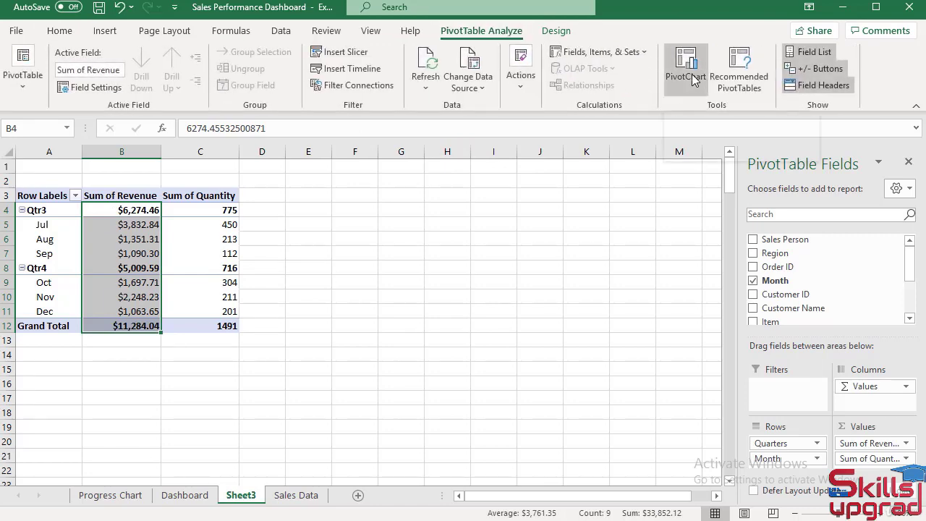
left_click(687, 72)
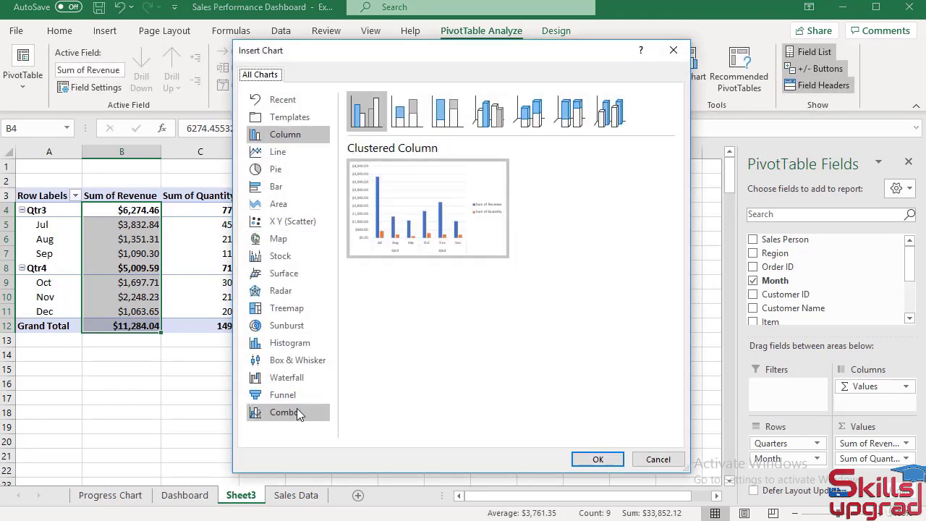
left_click(298, 410)
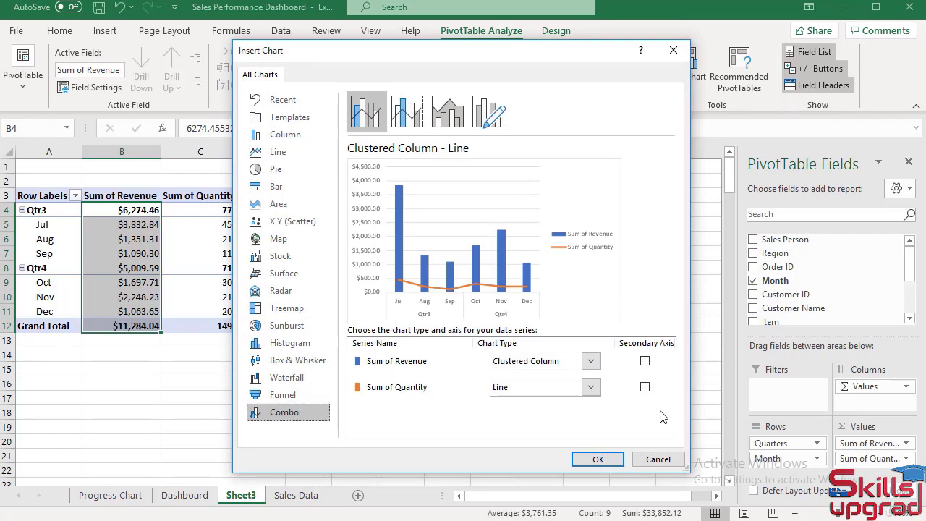
left_click(644, 388)
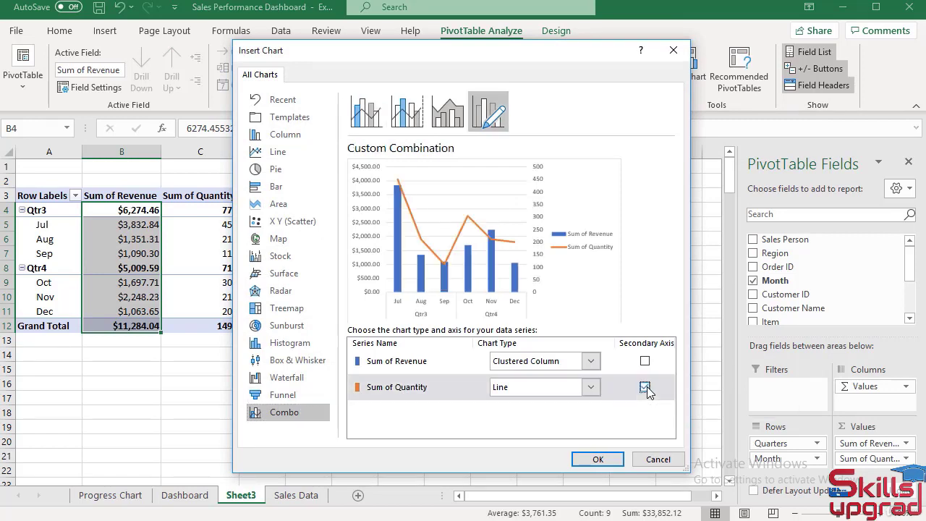
left_click(599, 461)
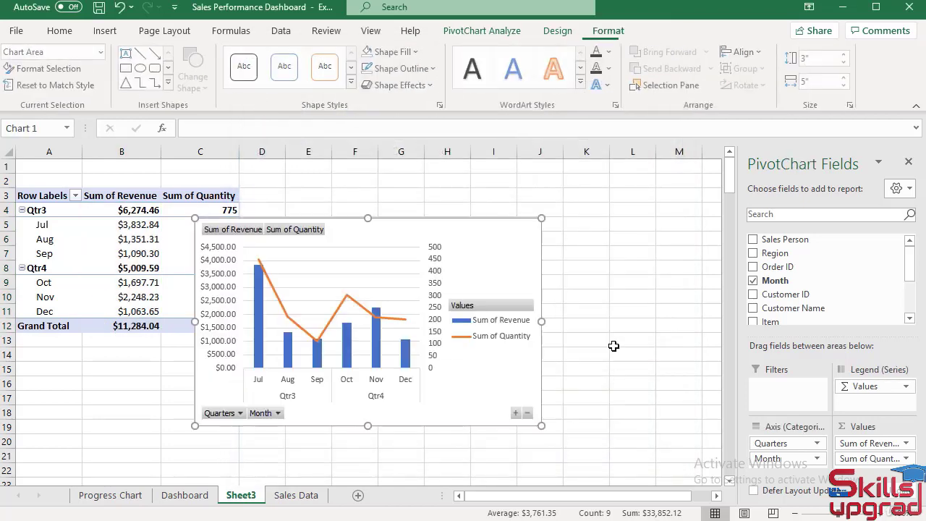
- Hide all field buttons on the PivotChart and place its legend at the bottom of the chart
right_click(481, 308)
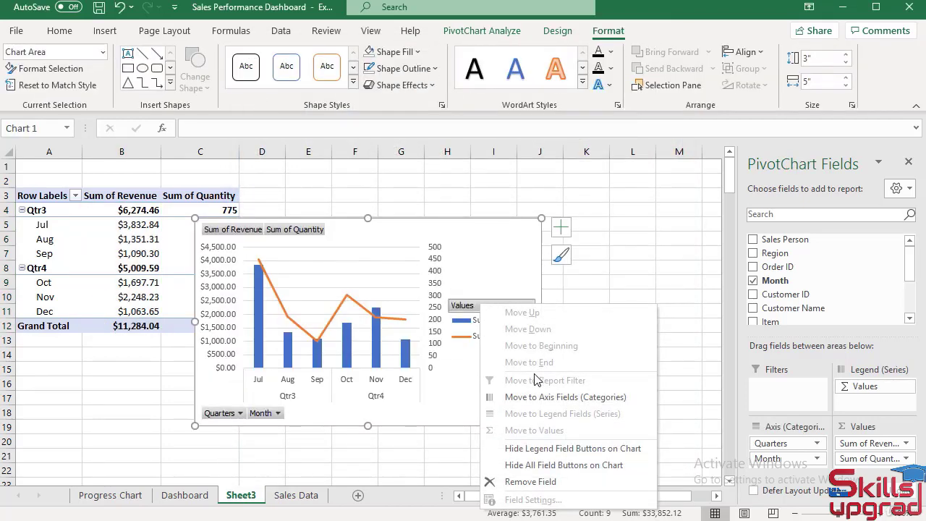
left_click(587, 465)
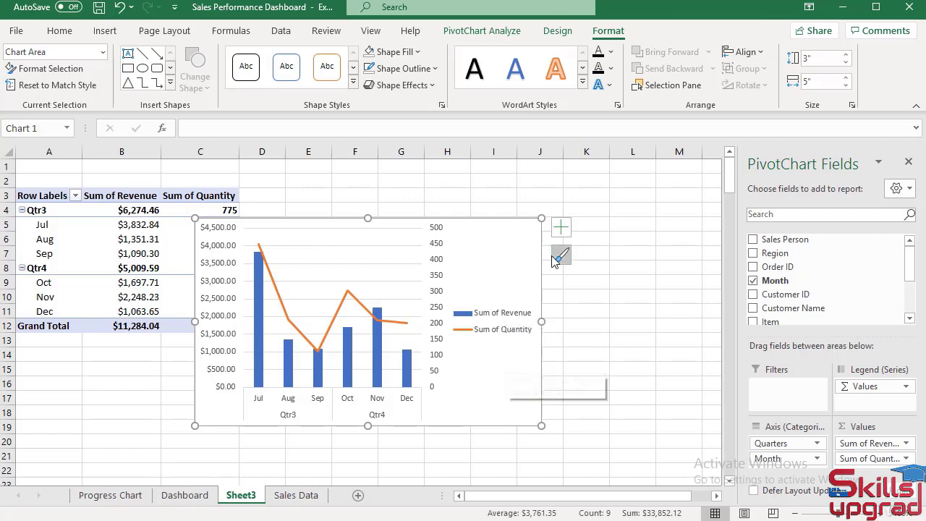
left_click(560, 229)
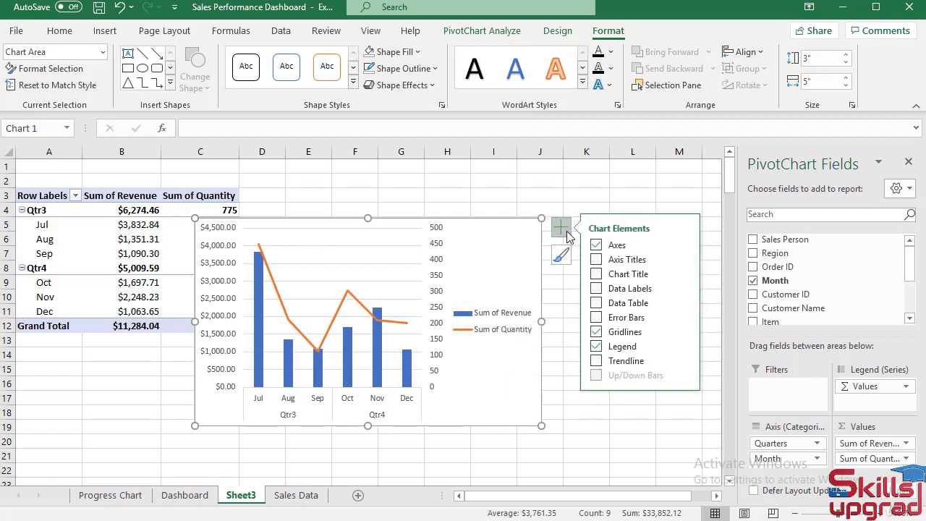
left_click(685, 348)
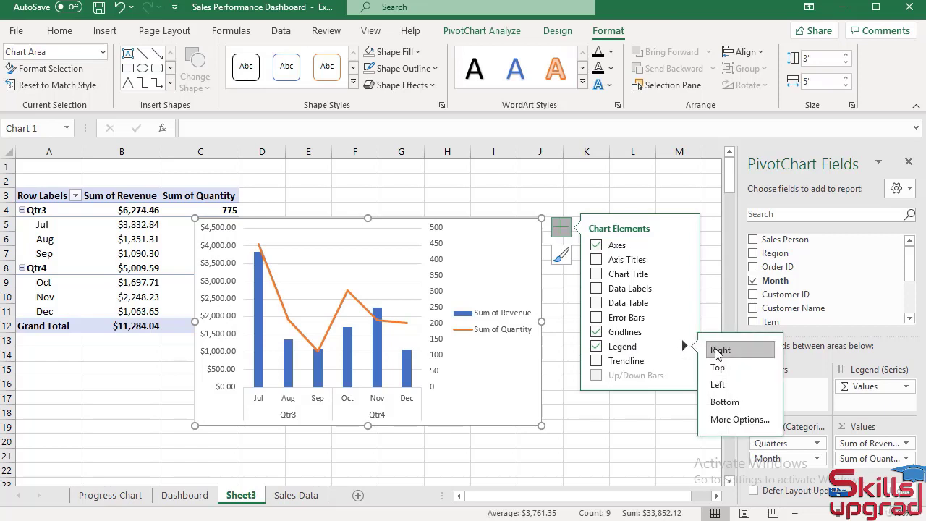
left_click(726, 403)
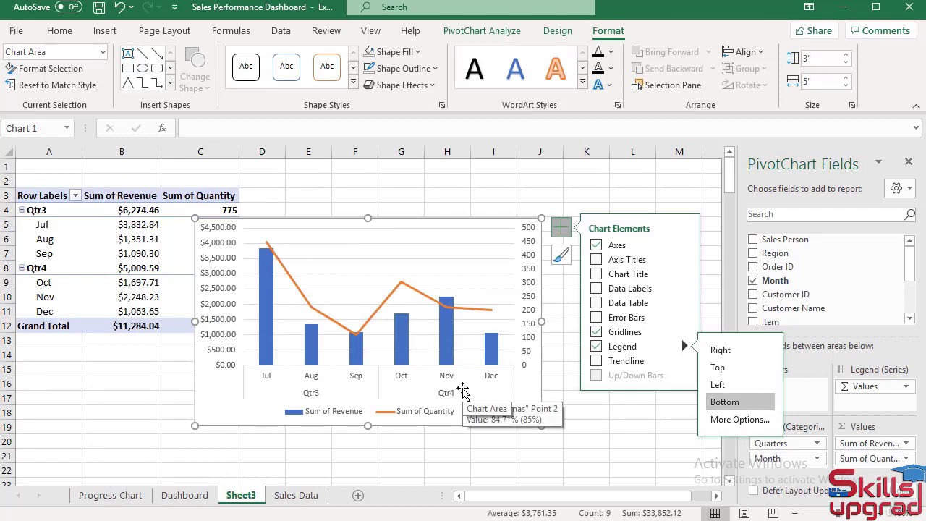
- Remove the horizontal major gridlines from the PivotChart
left_click(476, 244)
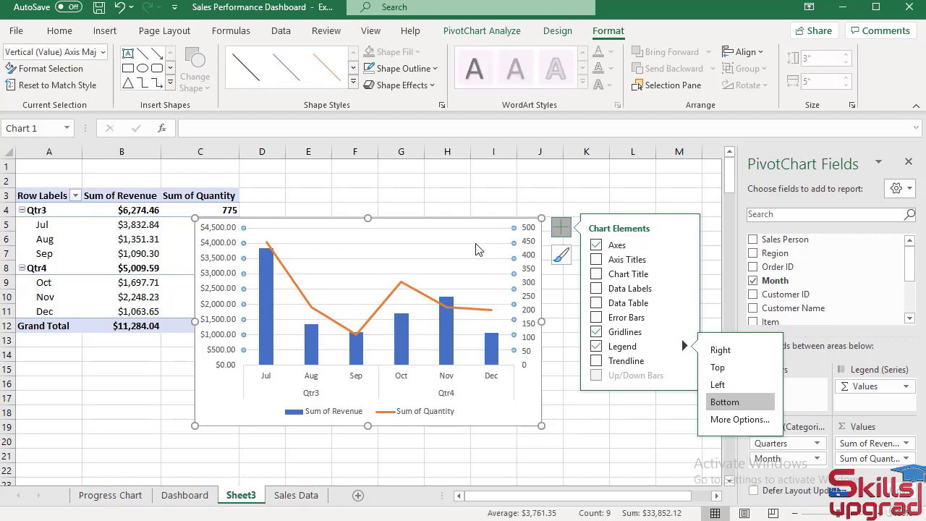
left_click(561, 232)
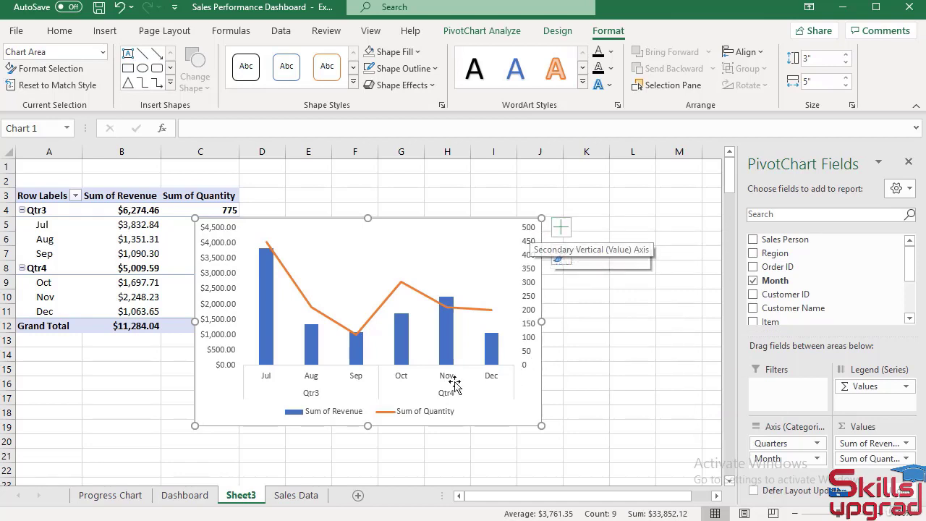
- Change the font colour of the chart's primary vertical (revenue) axis labels to orange
left_click(221, 296)
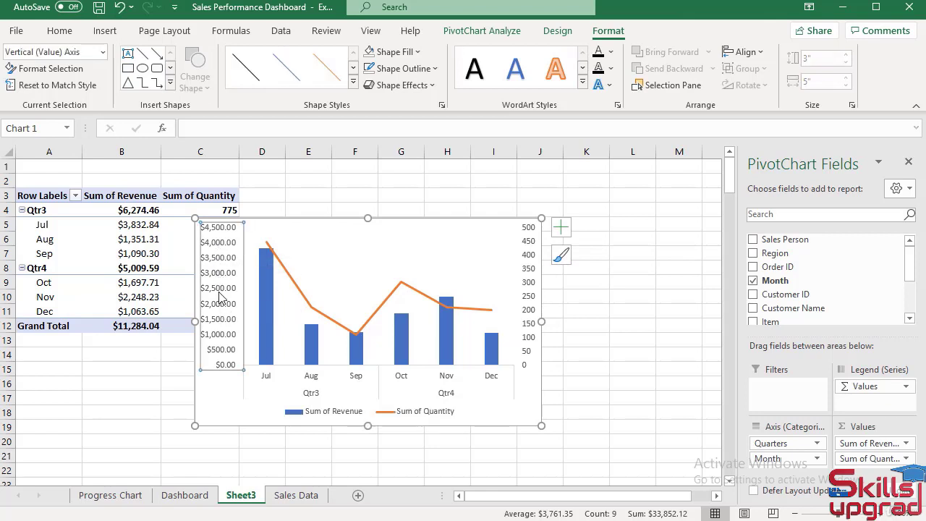
left_click(61, 32)
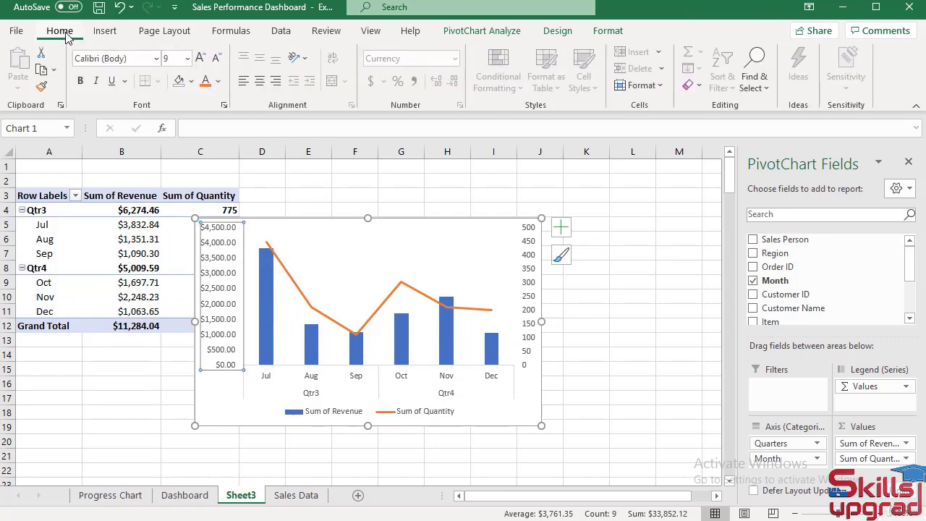
left_click(206, 83)
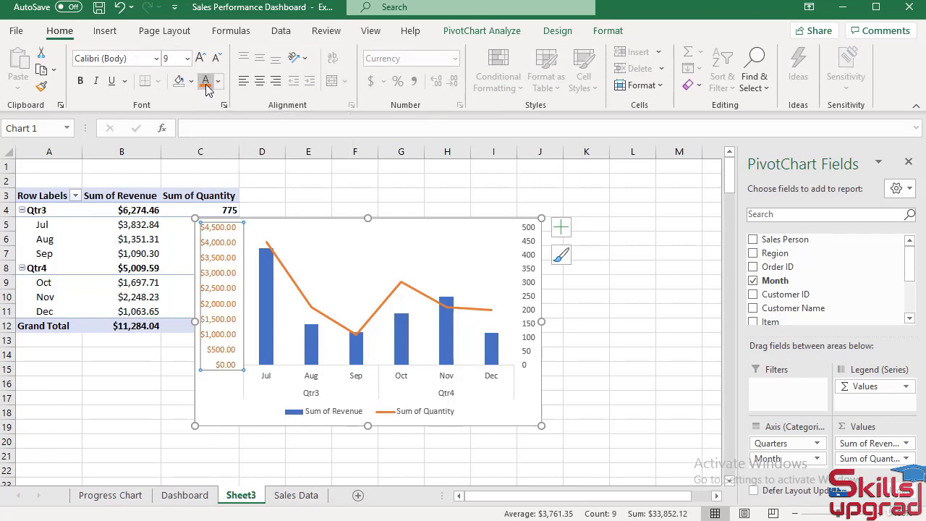
- Bold the chart's revenue axis labels, and make the month and quarter labels on the category axis orange and bold
left_click(81, 82)
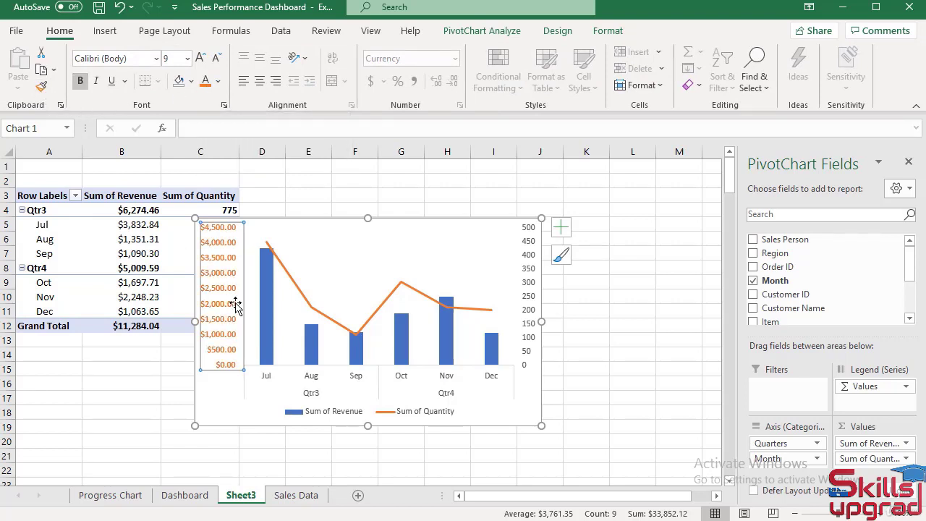
left_click(330, 377)
left_click(310, 377)
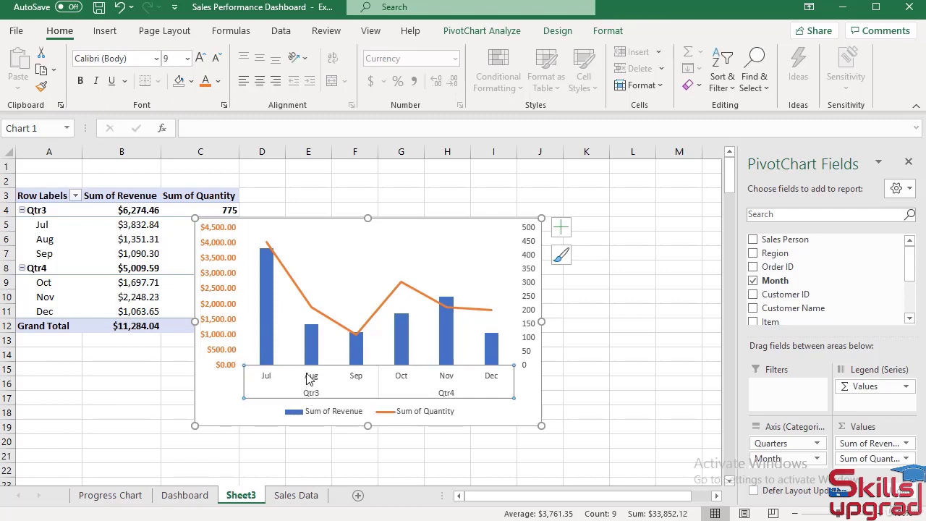
left_click(206, 83)
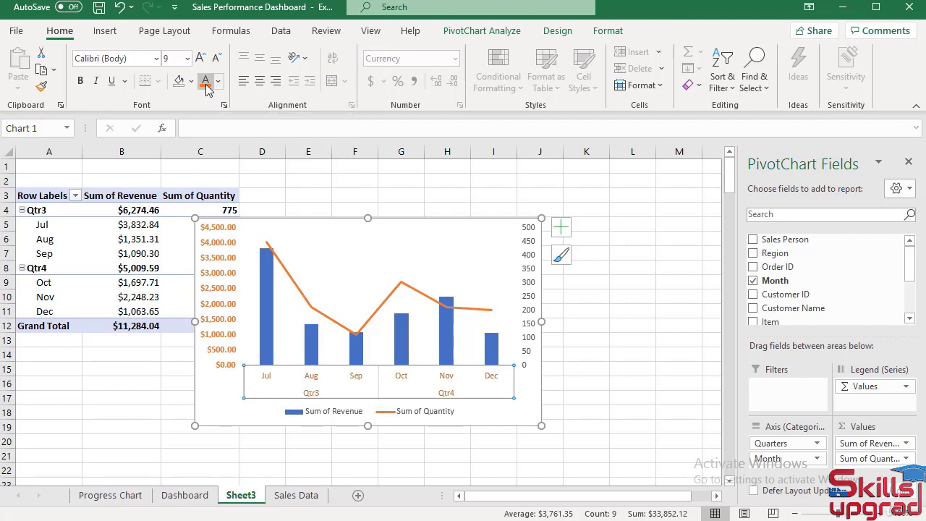
left_click(80, 81)
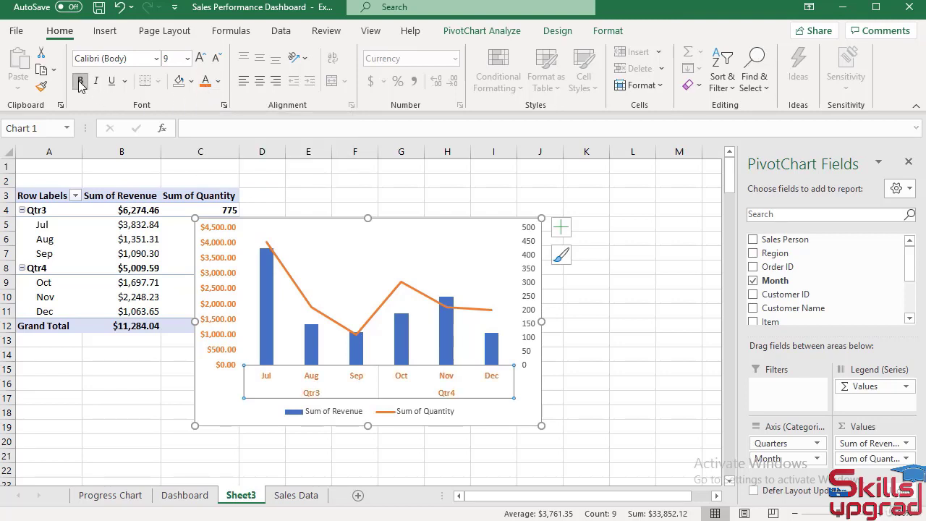
- Make the chart's legend text and the secondary (quantity) axis labels orange and bold
left_click(343, 412)
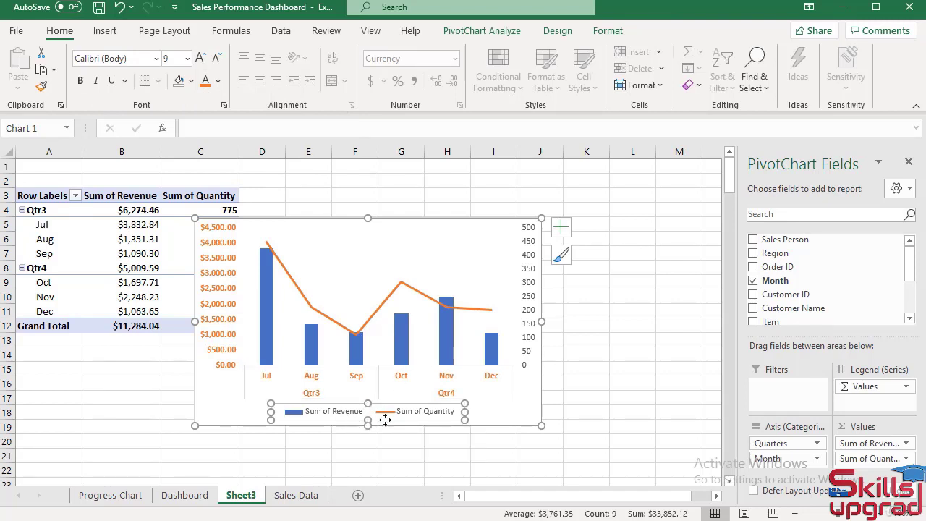
left_click(206, 84)
left_click(81, 80)
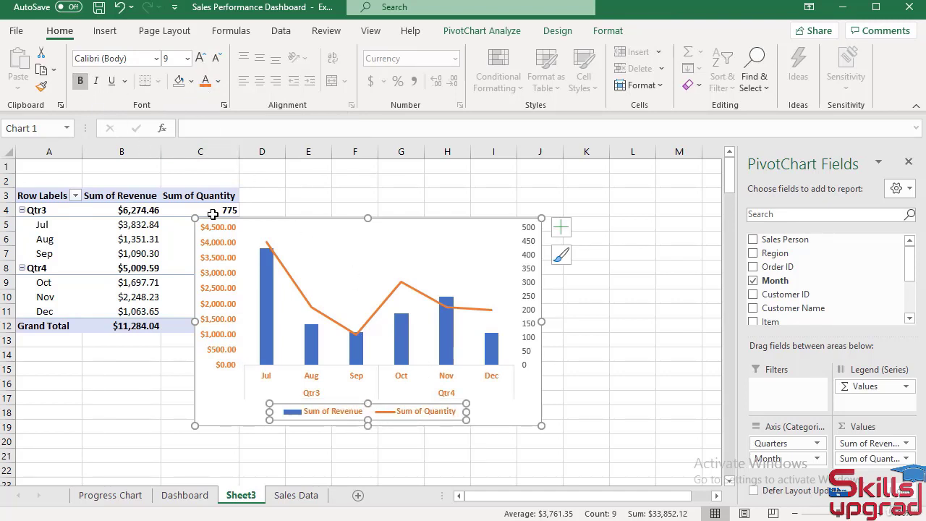
left_click(528, 288)
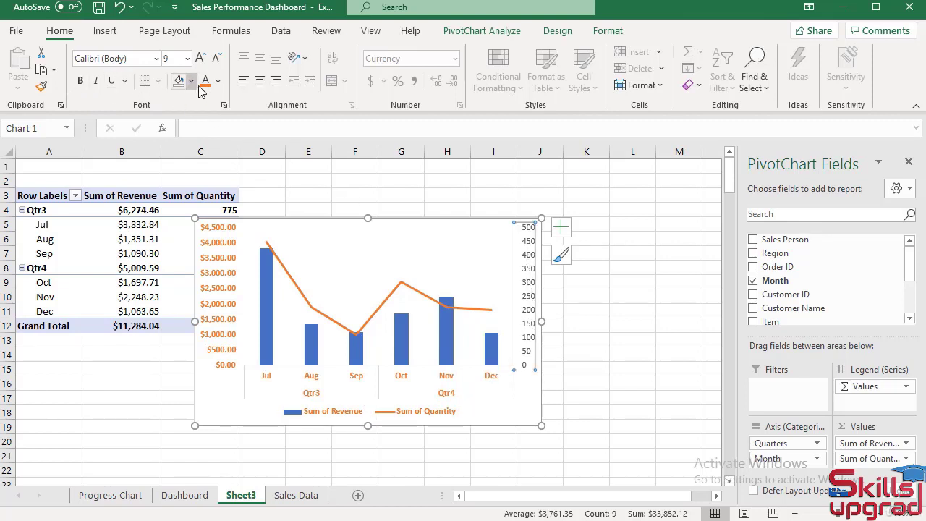
left_click(80, 81)
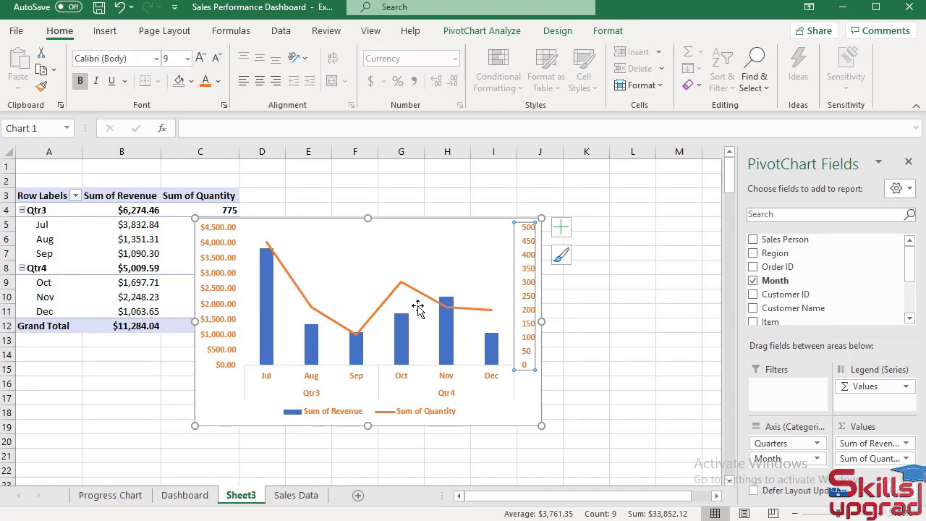
- Fill the chart area with Light Gray, Background 2, Darker 10%
left_click(521, 413)
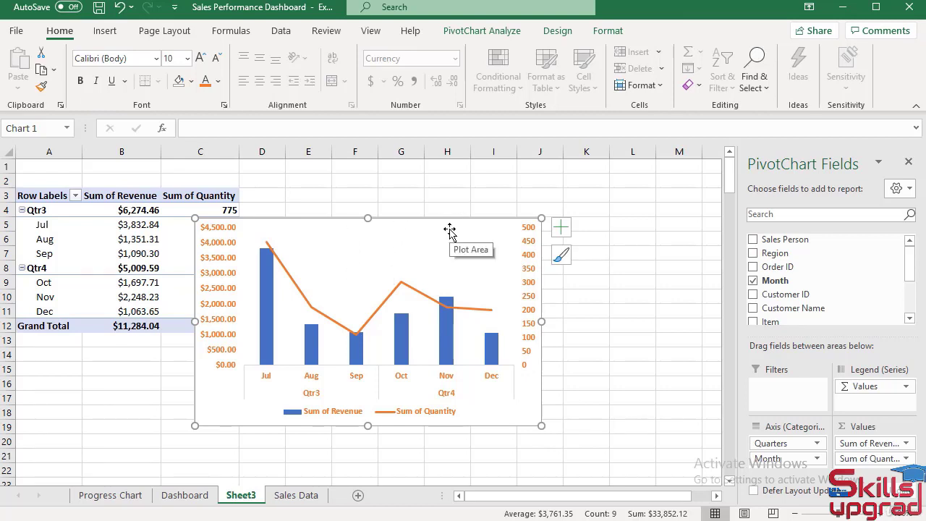
left_click(608, 30)
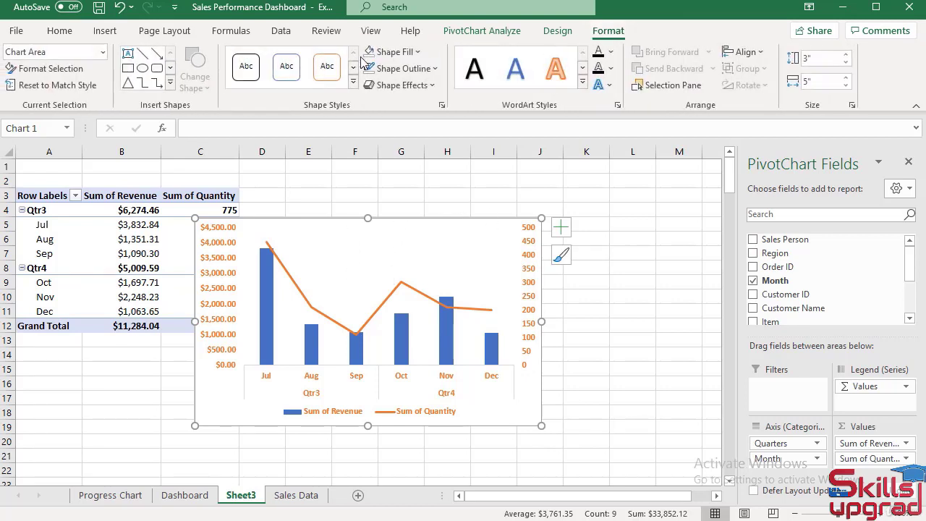
left_click(418, 52)
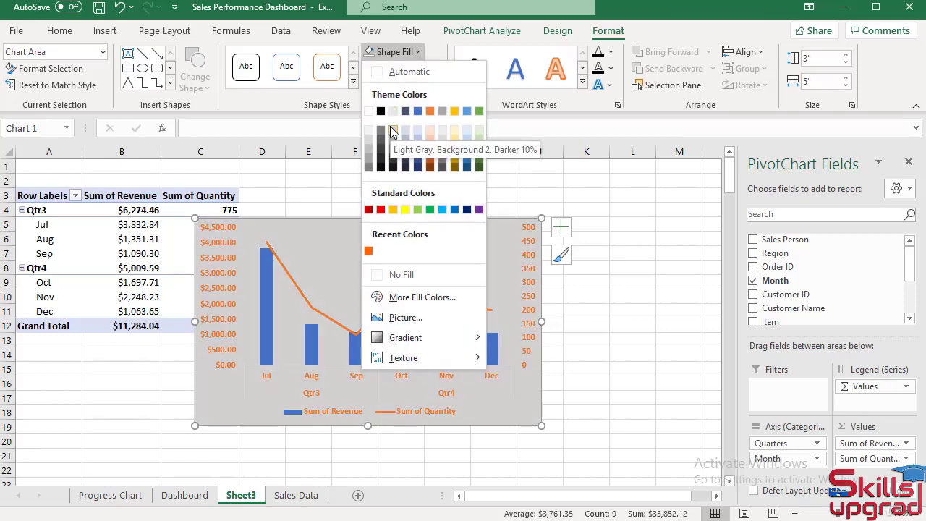
left_click(390, 129)
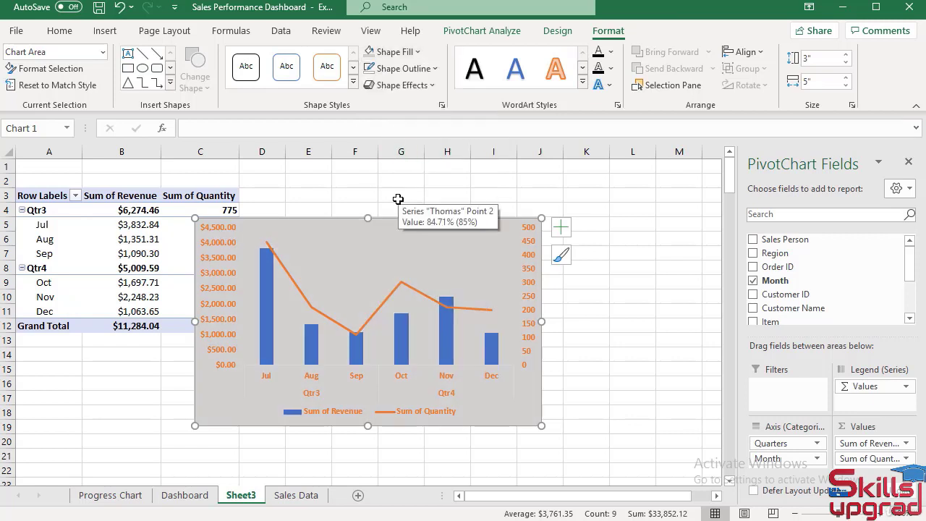
- Show the chart formatting options in place of the PivotChart field list, and colour the Sum of Revenue columns standard purple
left_click(417, 251)
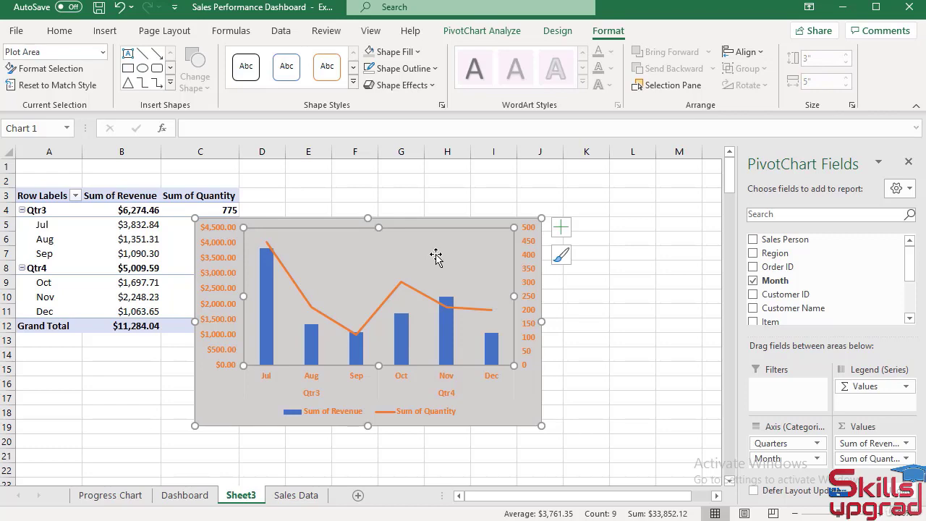
double_click(455, 223)
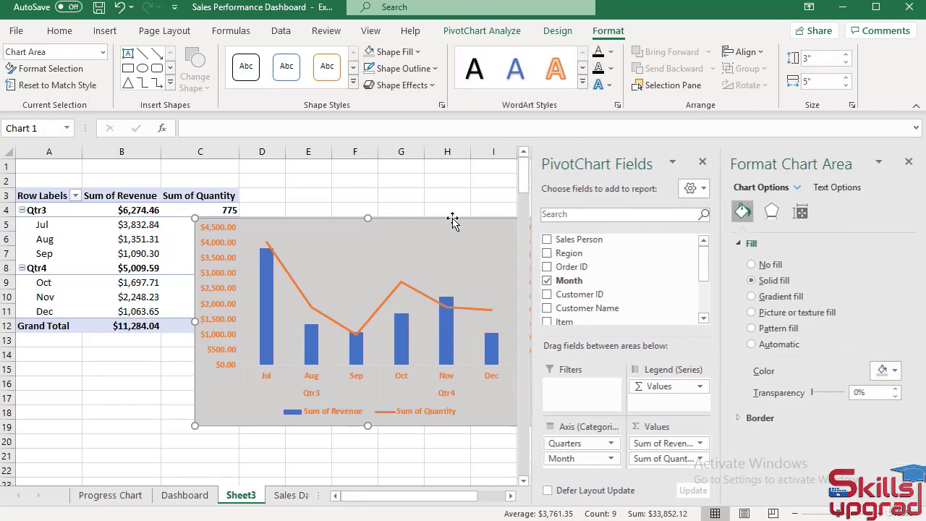
left_click(702, 162)
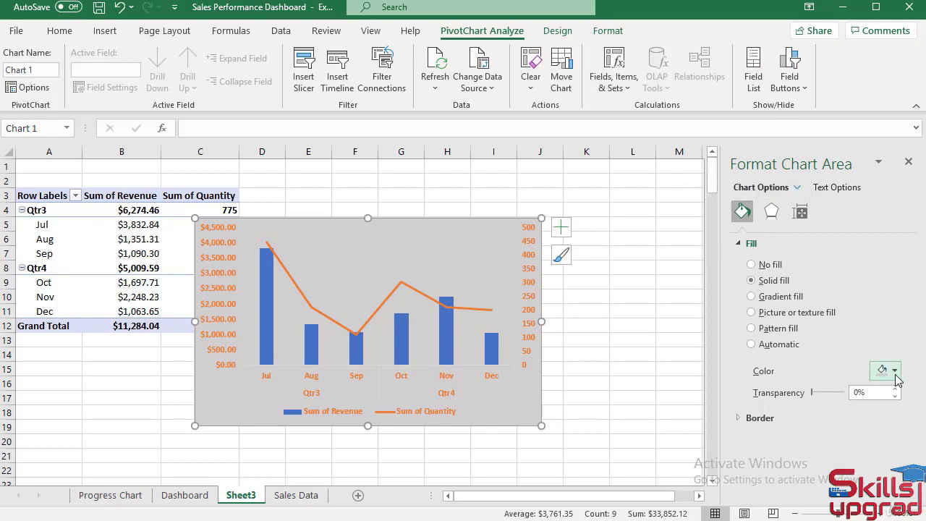
left_click(491, 350)
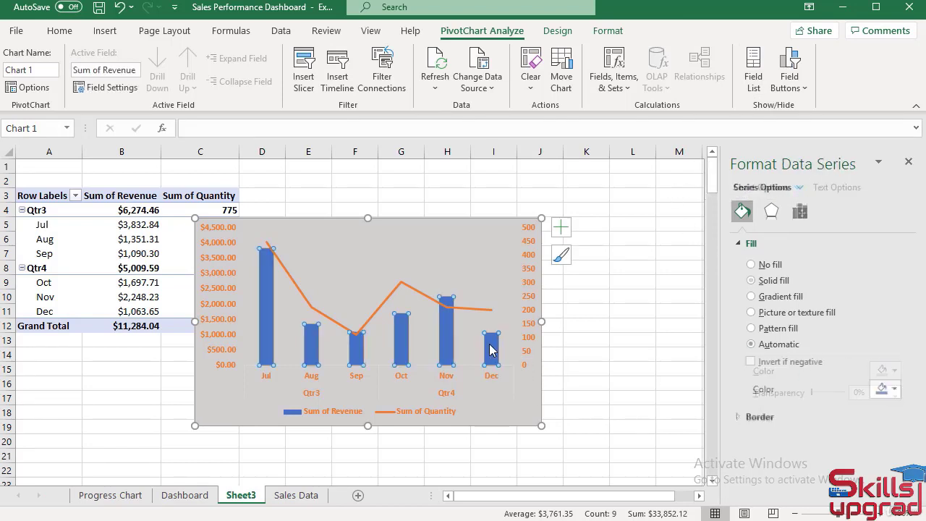
left_click(895, 390)
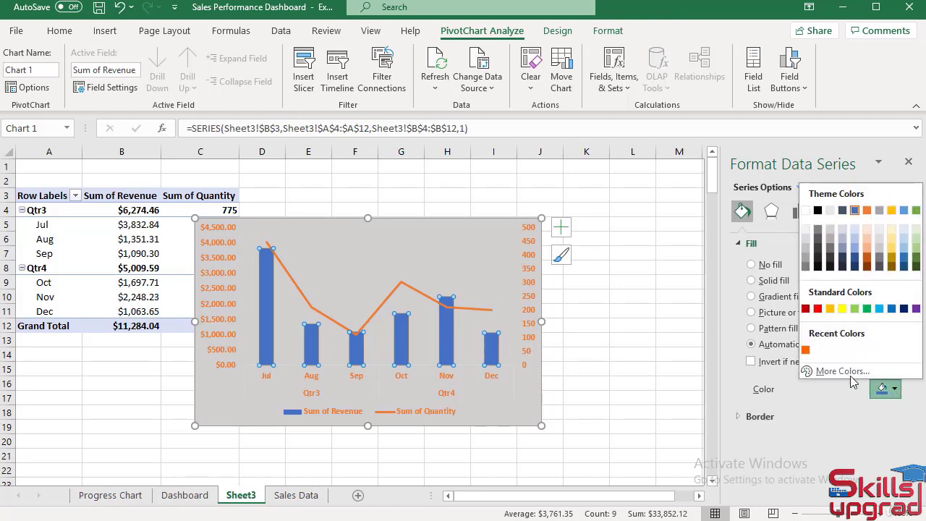
left_click(916, 309)
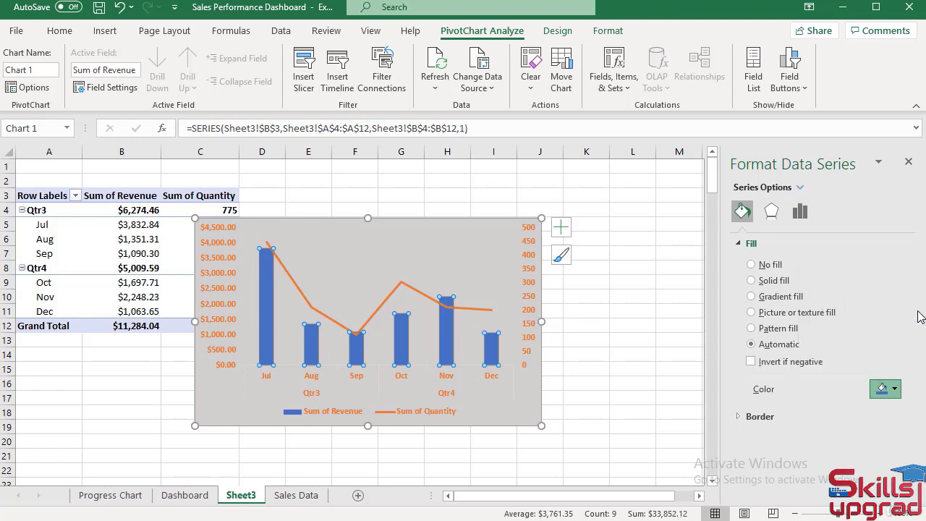
- Colour the Sum of Quantity line standard green and turn it into a smoothed line
left_click(476, 308)
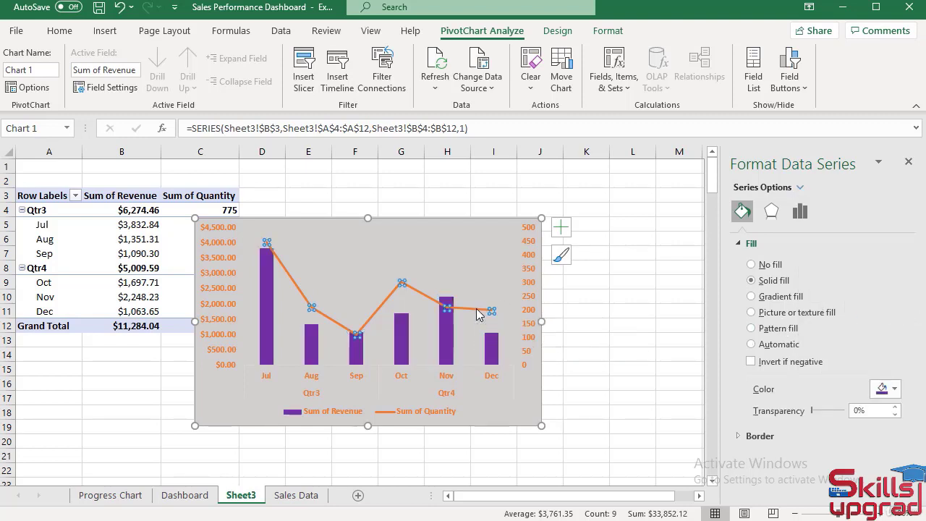
left_click(894, 340)
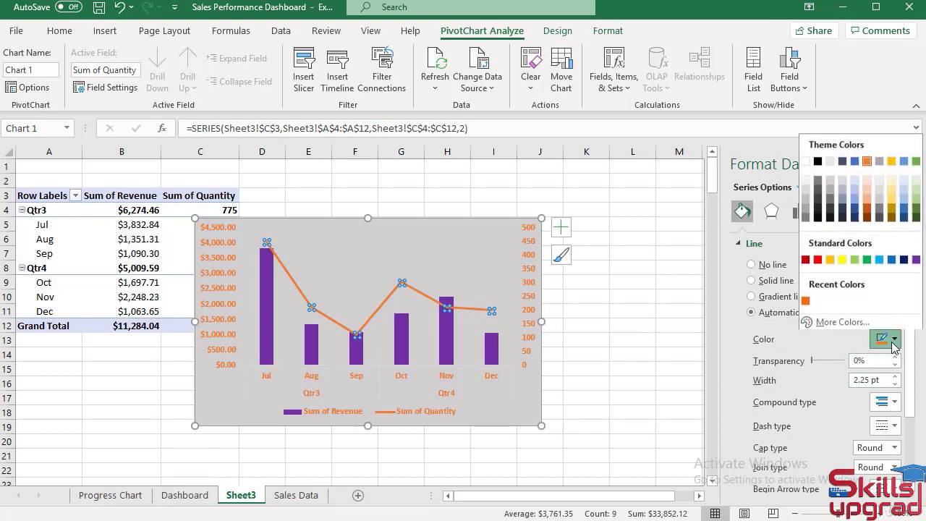
left_click(867, 258)
scroll(817, 412, "down", 3)
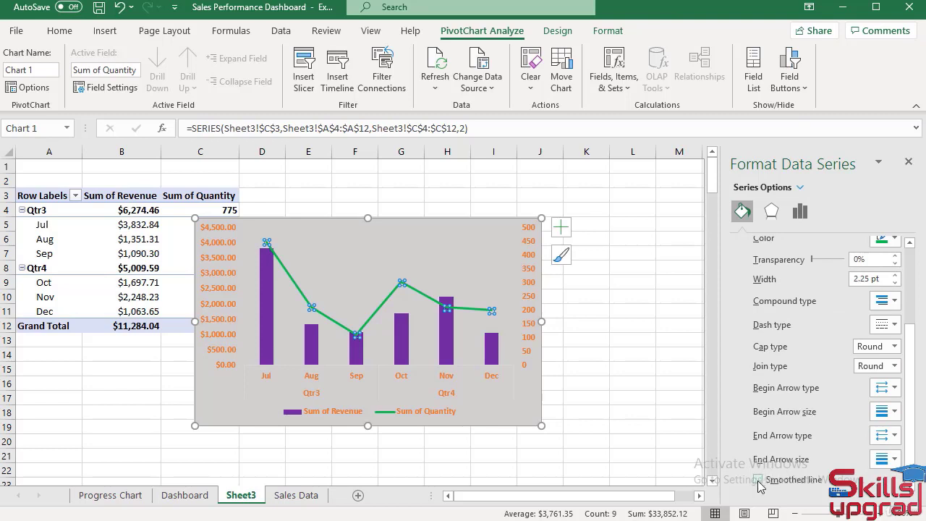
left_click(758, 480)
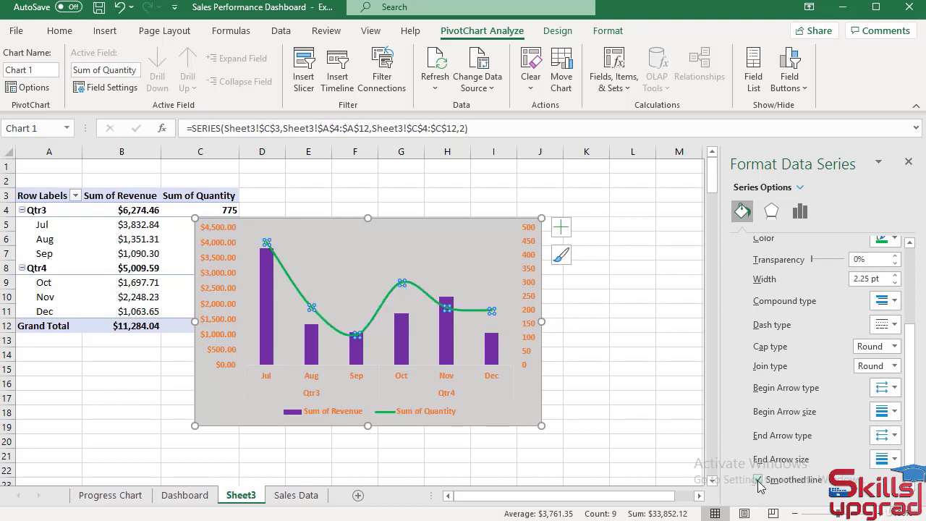
scroll(812, 320, "up", 3)
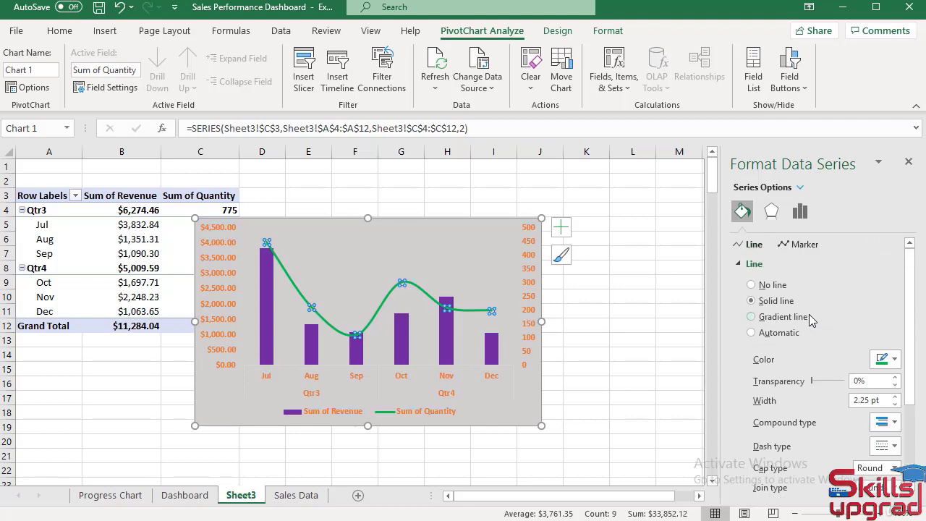
- Add built-in circle markers of size 8 to the Sum of Quantity line
left_click(813, 246)
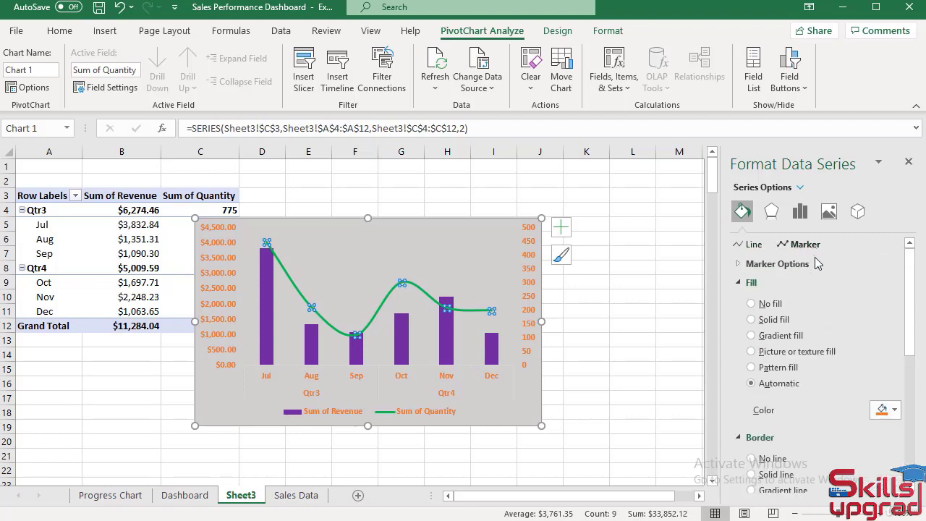
left_click(758, 265)
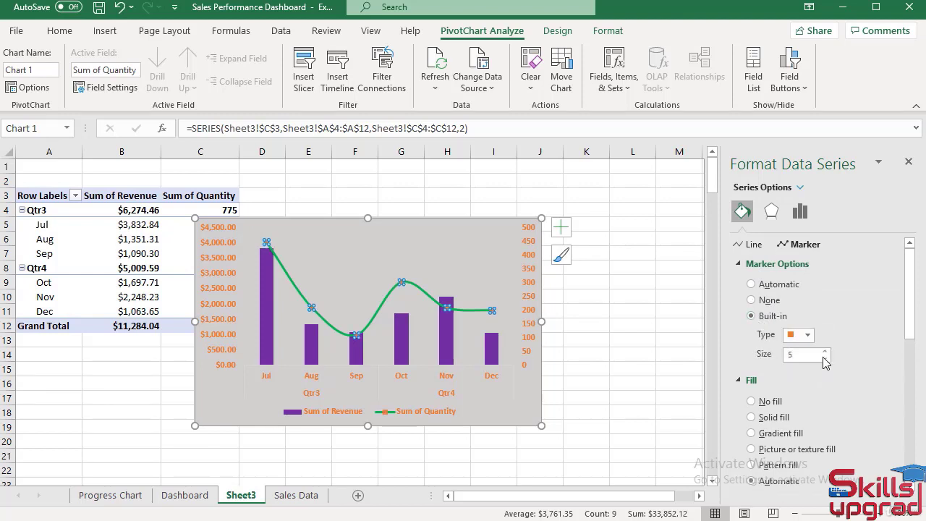
left_click(806, 334)
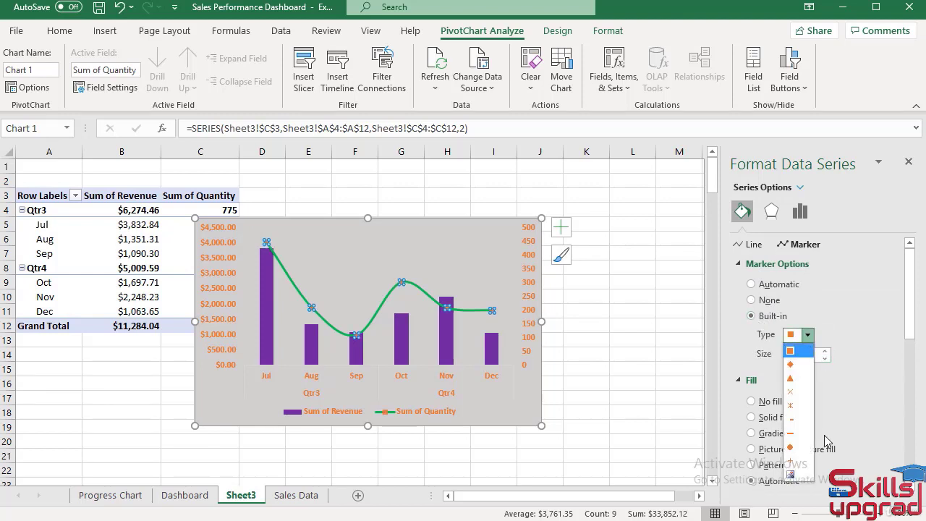
left_click(791, 450)
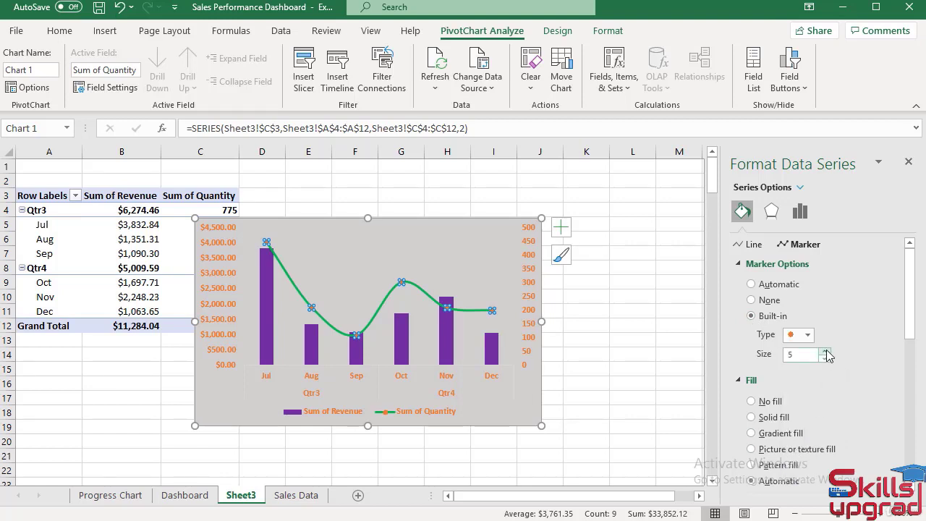
left_click(825, 350)
left_click(825, 351)
left_click(825, 351)
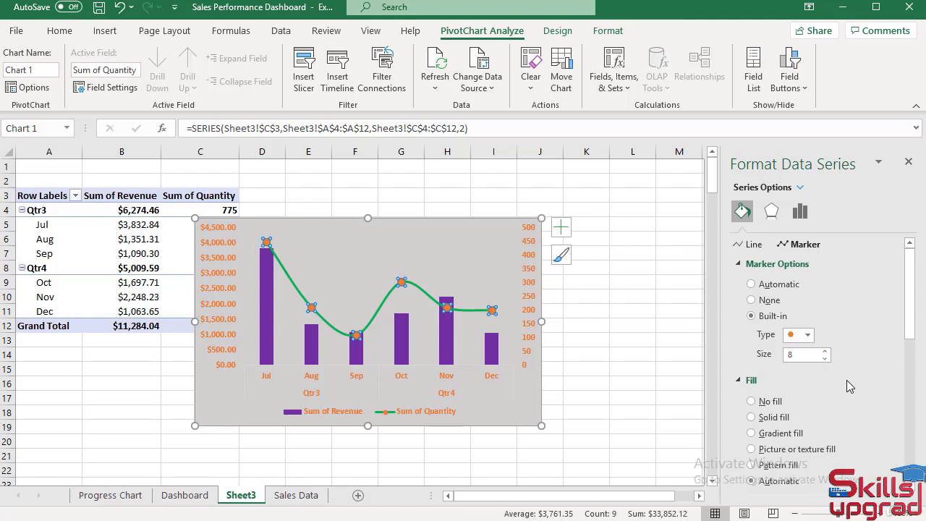
- Give the Sum of Quantity line's markers a solid white fill, and deselect the series
scroll(847, 384, "down", 2)
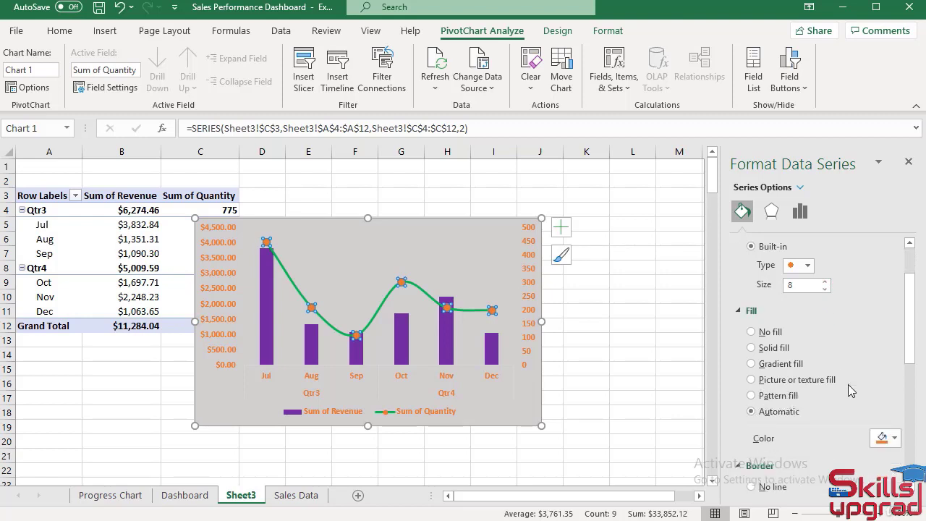
left_click(751, 349)
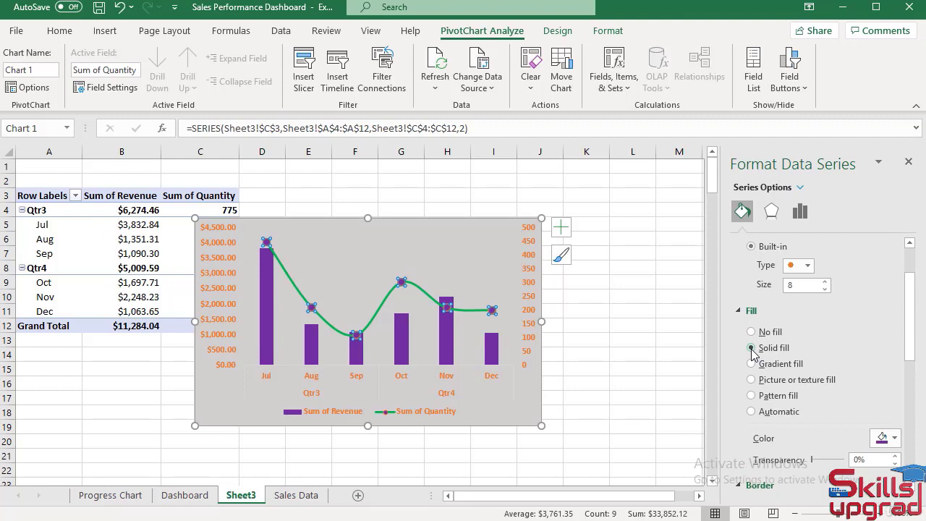
left_click(896, 439)
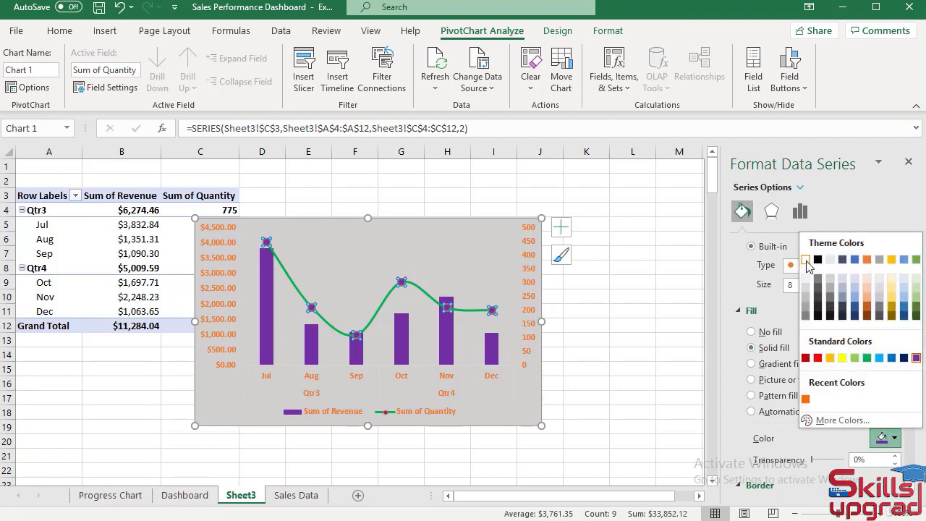
left_click(808, 263)
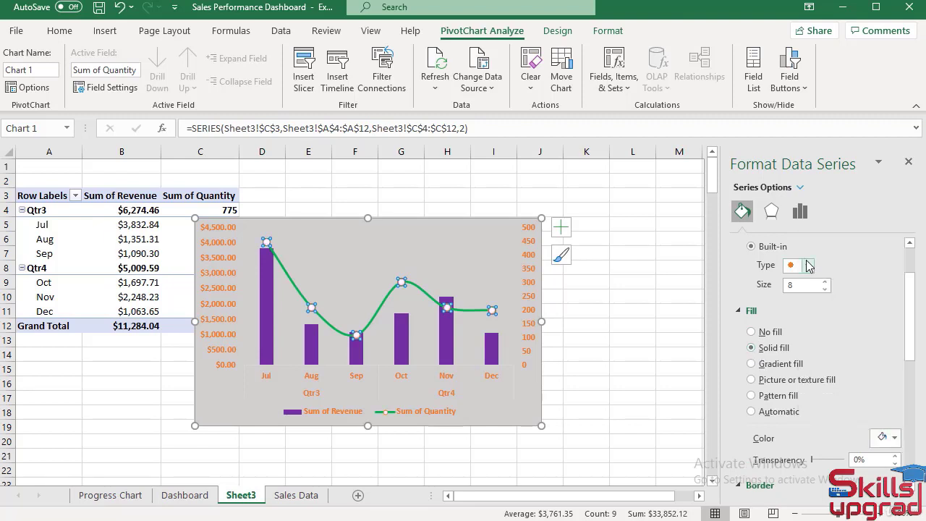
scroll(813, 363, "down", 3)
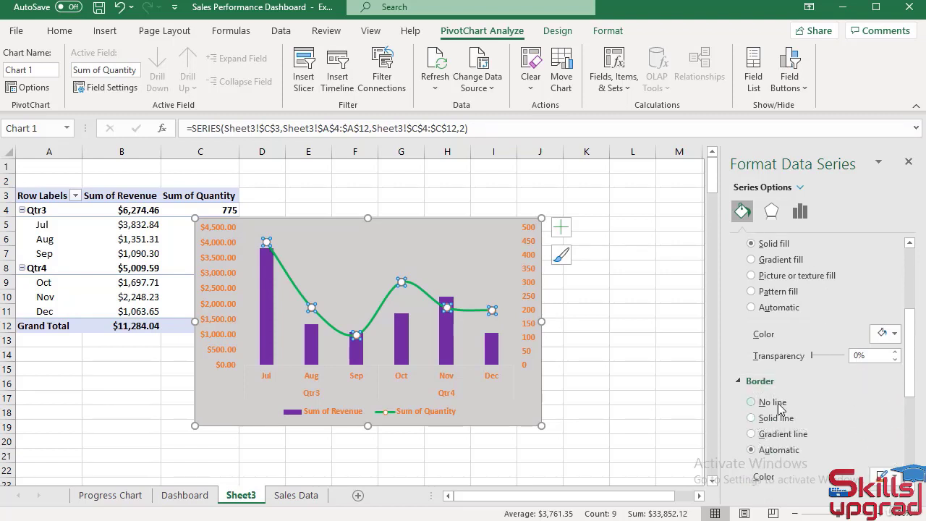
left_click(481, 246)
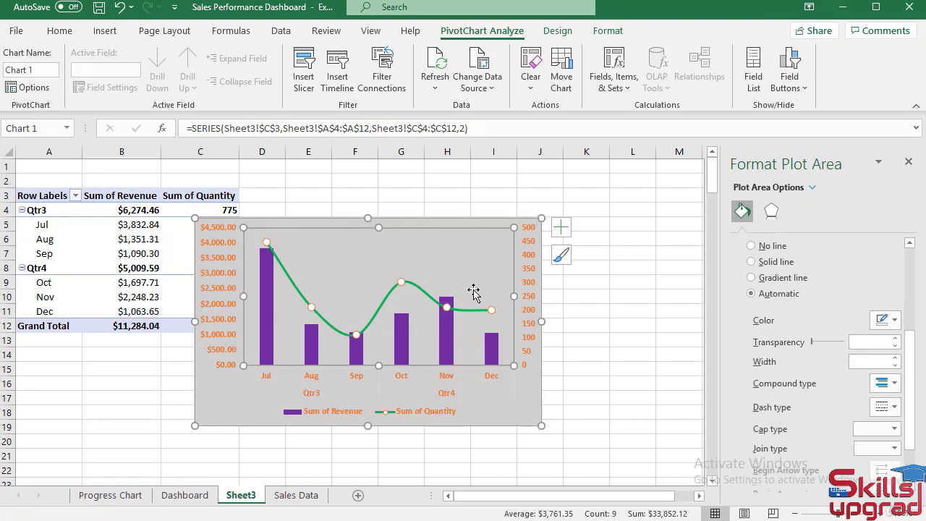
mouse_move(450, 312)
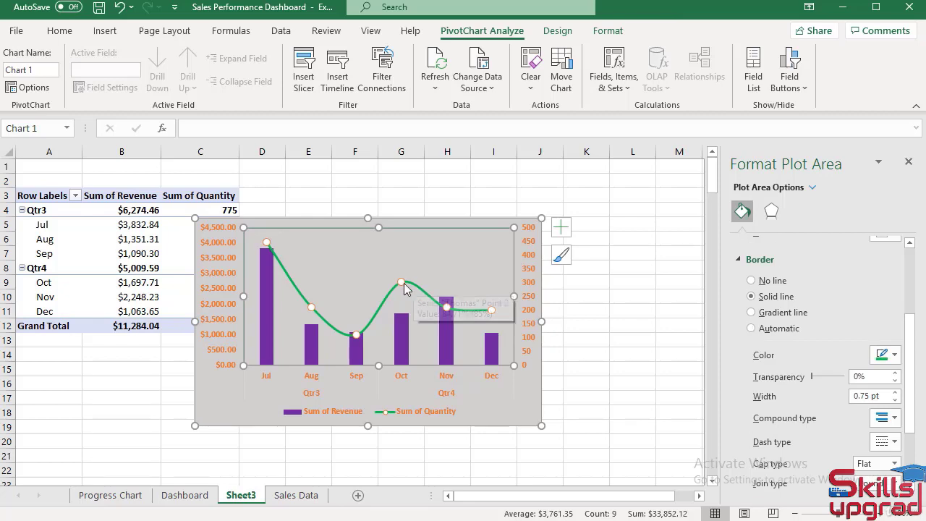
- Colour the solid border of the Sum of Quantity line's markers standard light blue
left_click(399, 283)
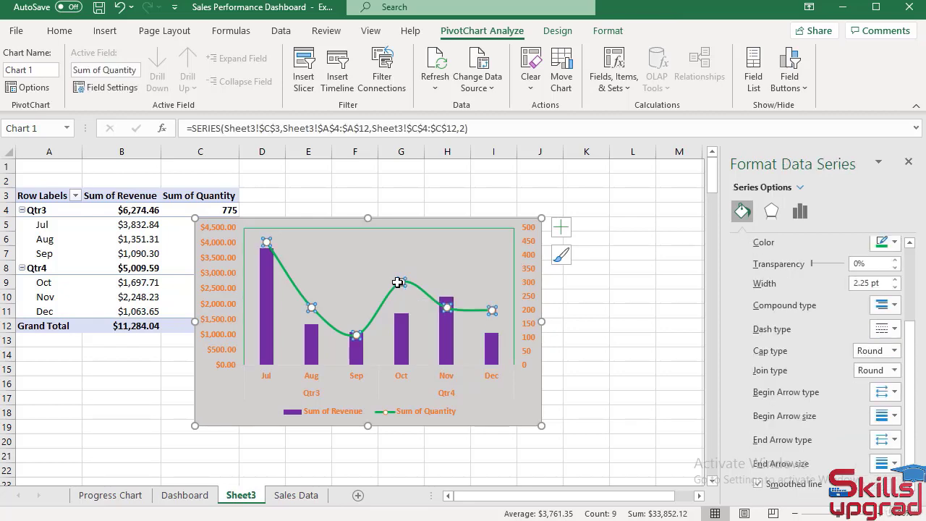
scroll(825, 376, "up", 1)
scroll(829, 383, "up", 3)
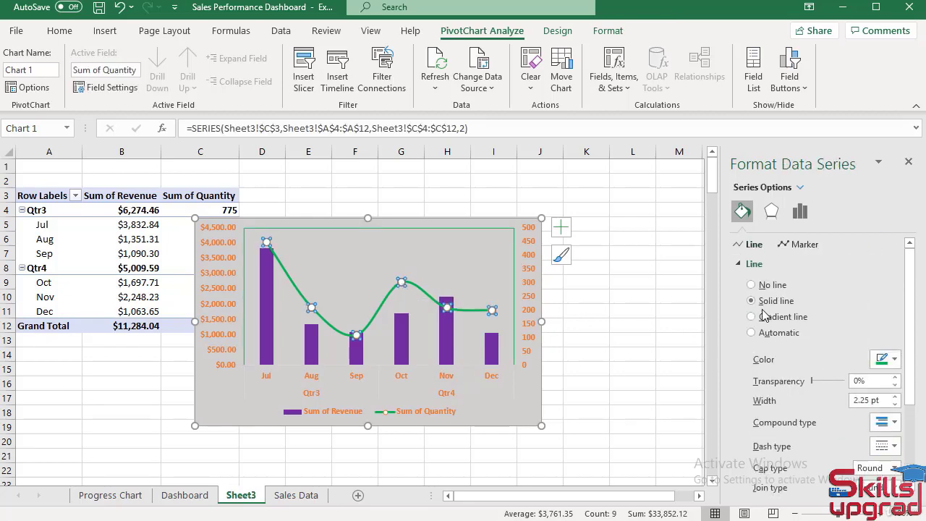
left_click(798, 247)
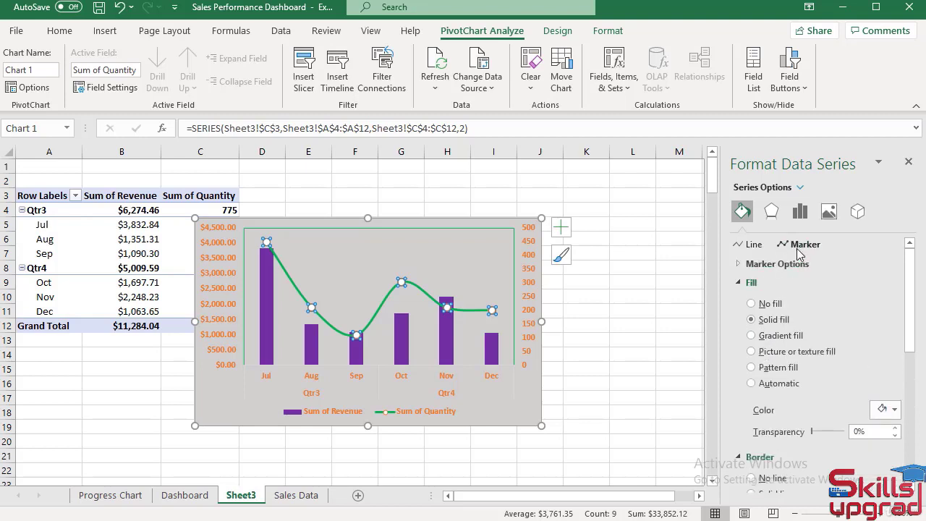
left_click(740, 265)
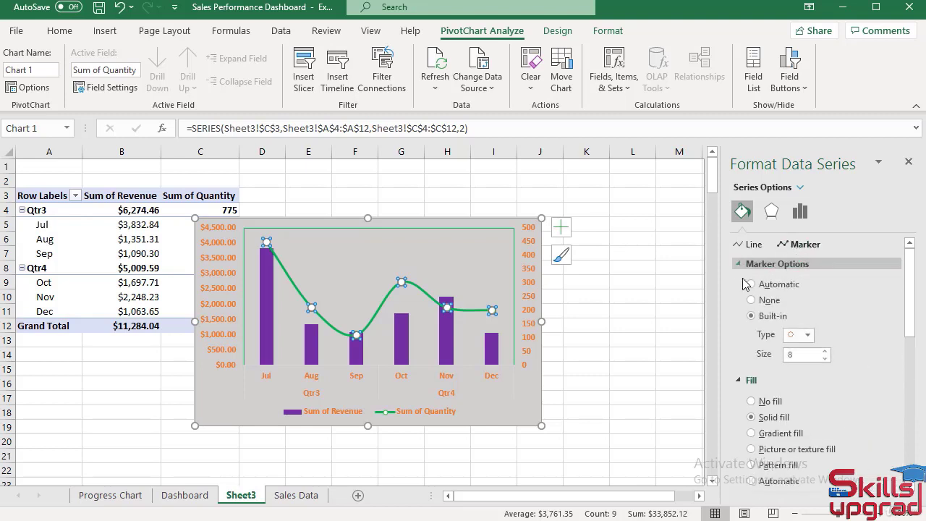
scroll(821, 379, "down", 2)
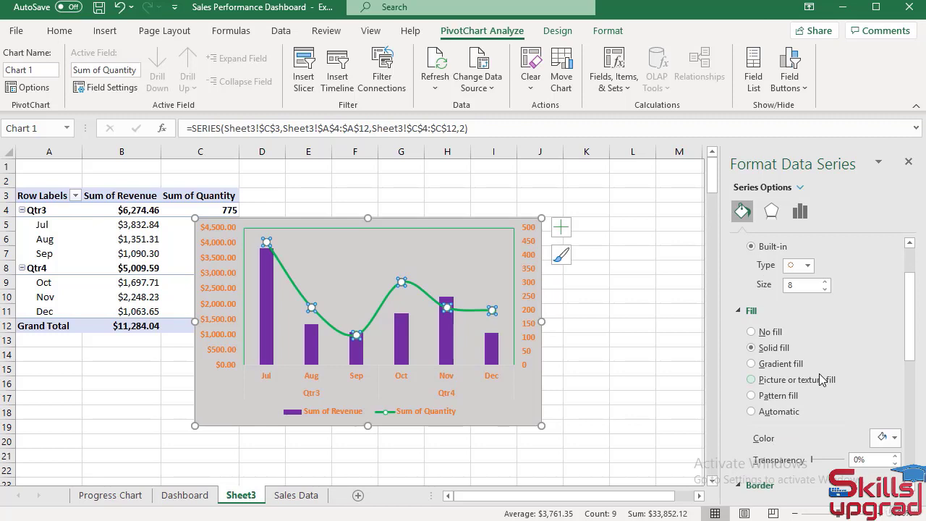
scroll(817, 377, "down", 4)
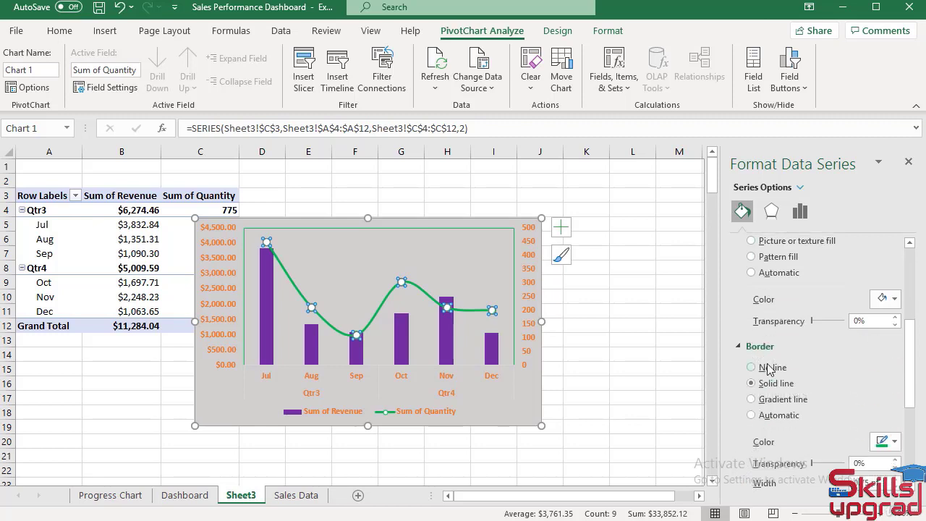
scroll(764, 412, "up", 3)
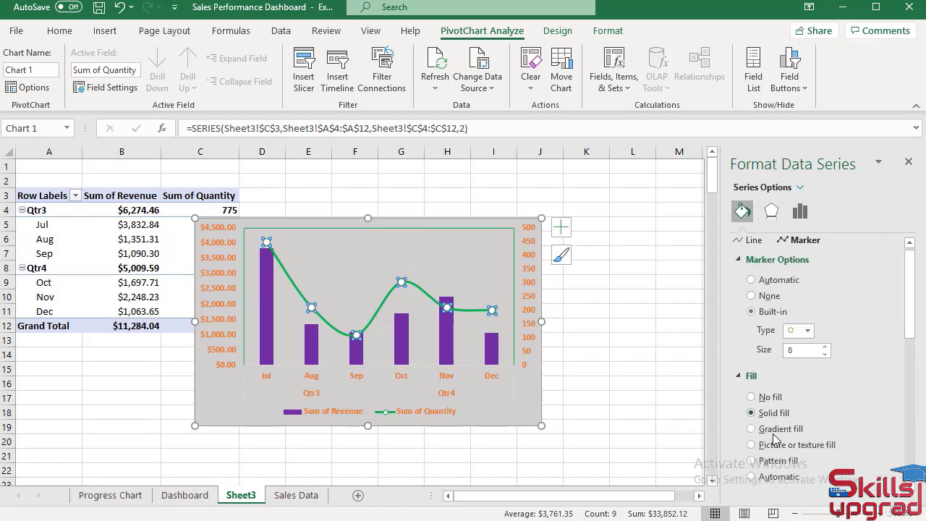
scroll(767, 445, "down", 3)
scroll(775, 442, "down", 1)
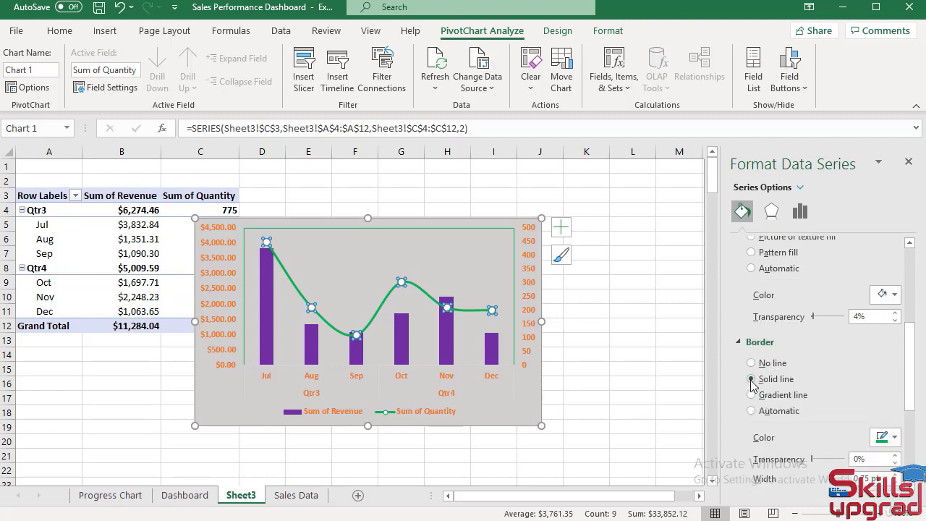
left_click(895, 437)
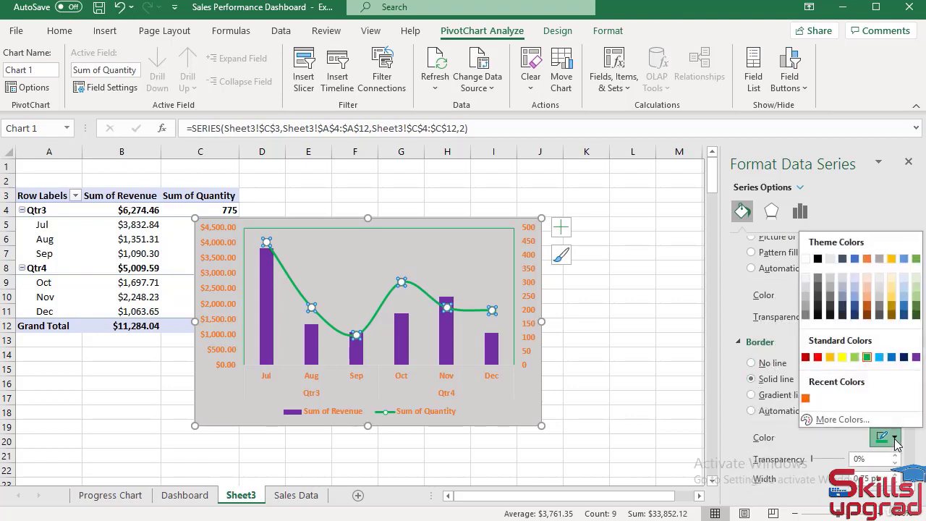
left_click(878, 357)
- Set the border width of the Sum of Quantity line's markers to 1.5 pt, and deselect the series
scroll(857, 429, "down", 1)
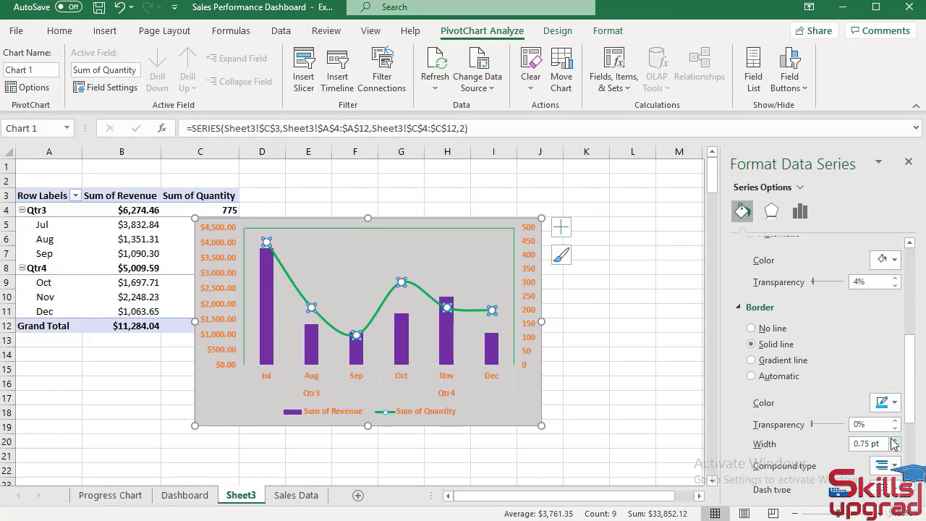
left_click(894, 439)
left_click(894, 439)
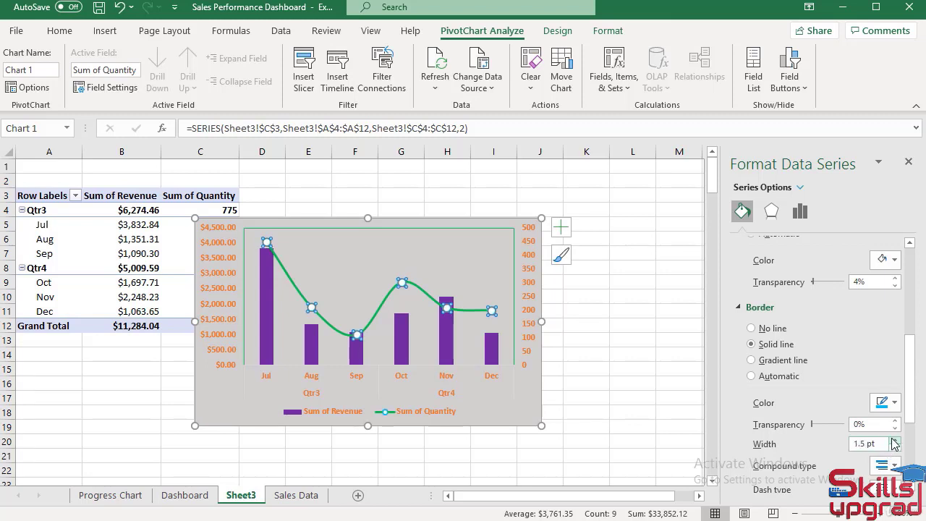
left_click(450, 252)
left_click(609, 288)
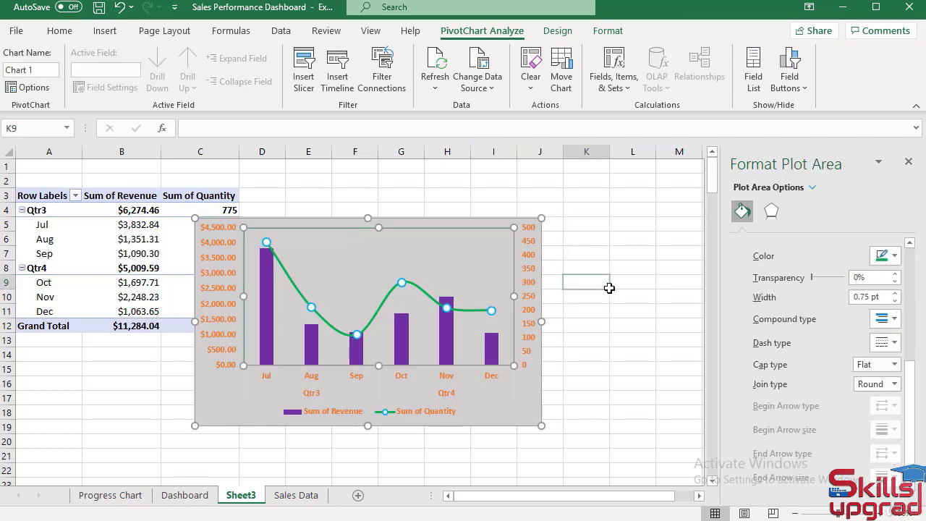
- Remove the border line around the PivotChart's plot area
left_click(460, 228)
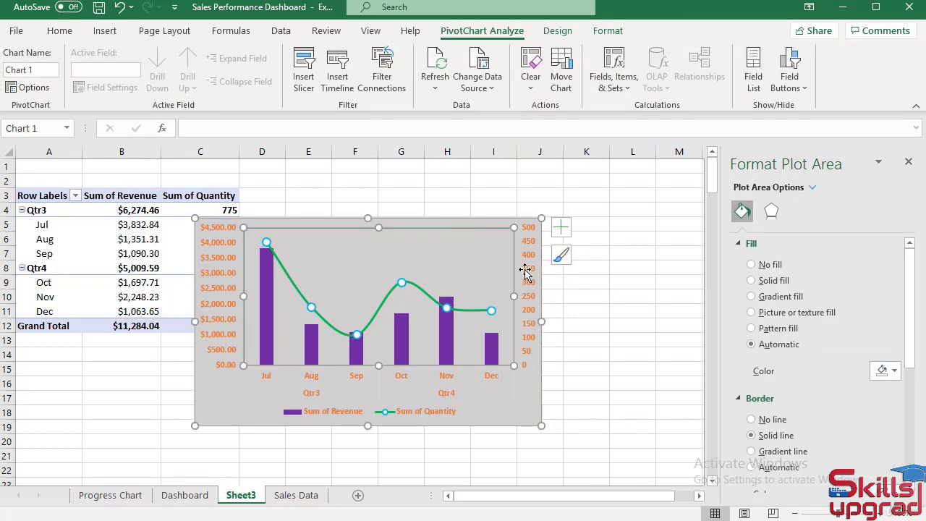
scroll(791, 428, "down", 1)
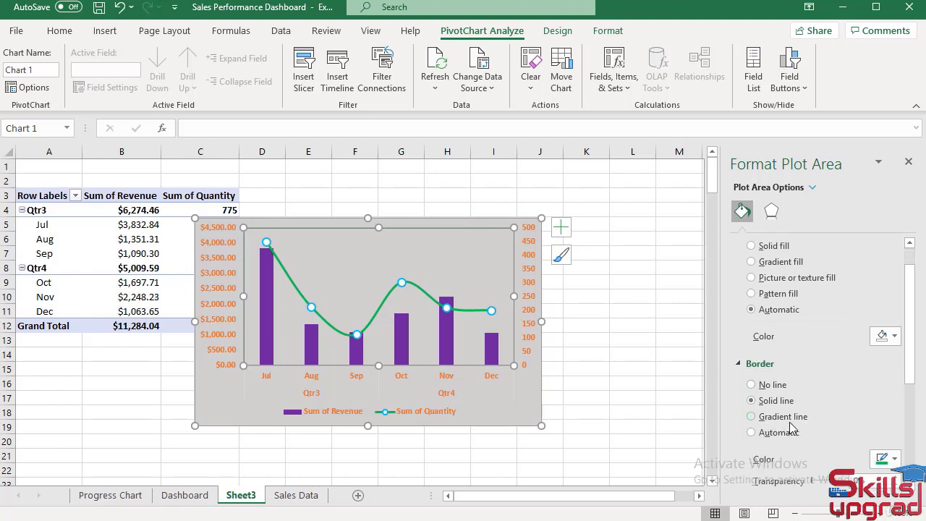
left_click(750, 385)
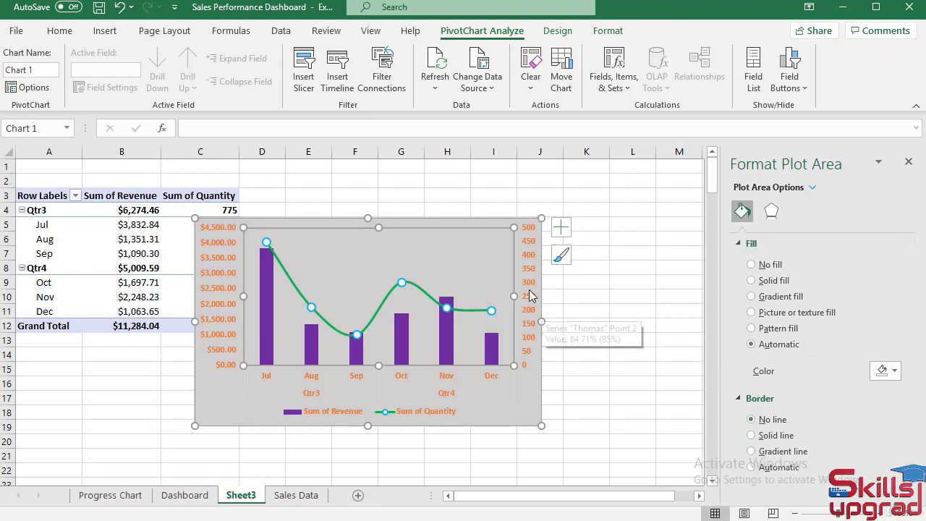
- Remove the outline of the whole chart area, and deselect the chart
left_click(515, 405)
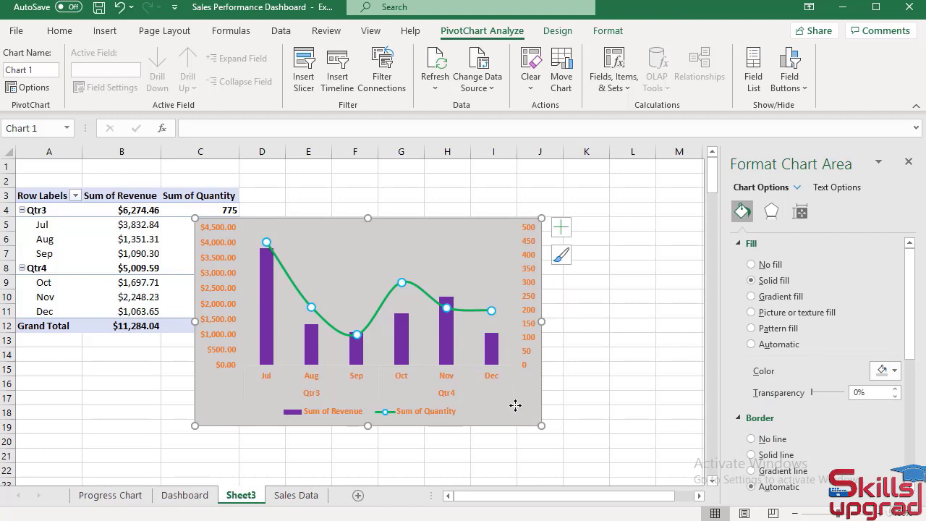
left_click(610, 30)
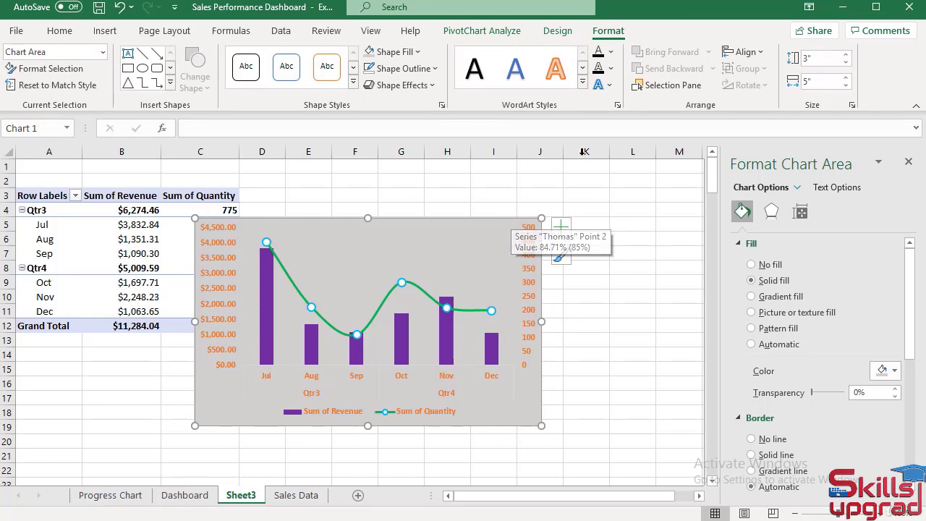
left_click(429, 68)
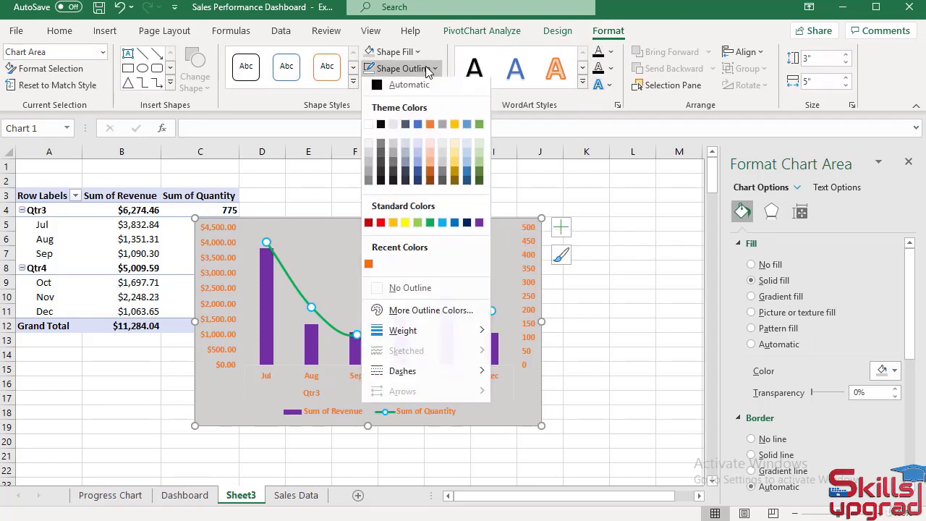
left_click(378, 293)
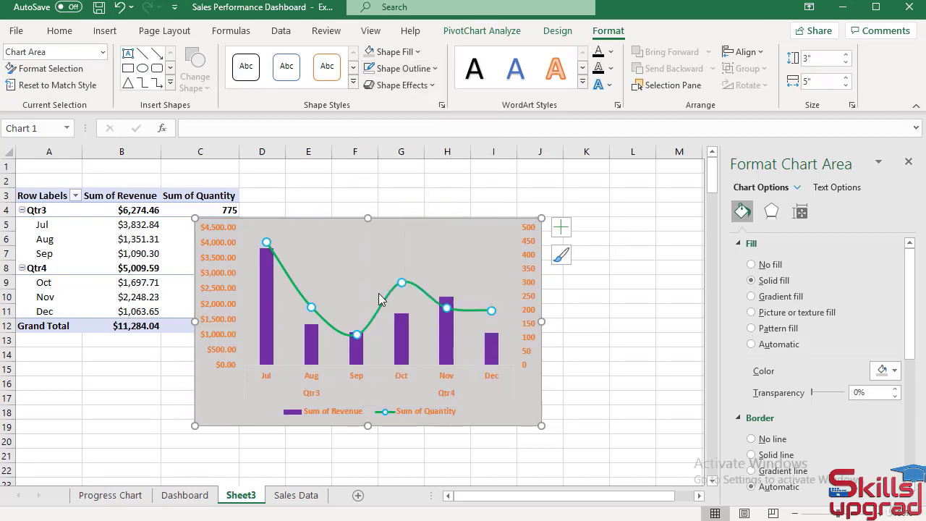
left_click(587, 282)
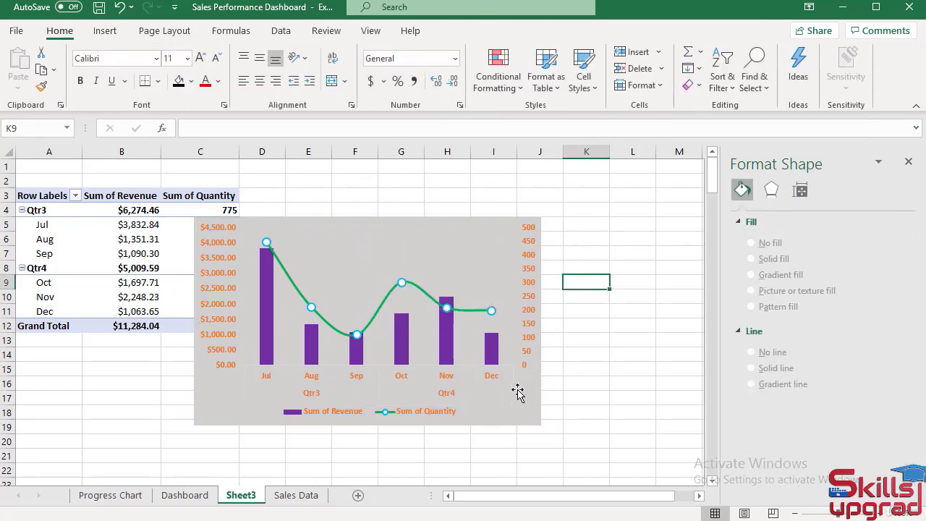
- Copy the PivotChart from Sheet3 and paste it on the Dashboard sheet at cell E21
right_click(506, 416)
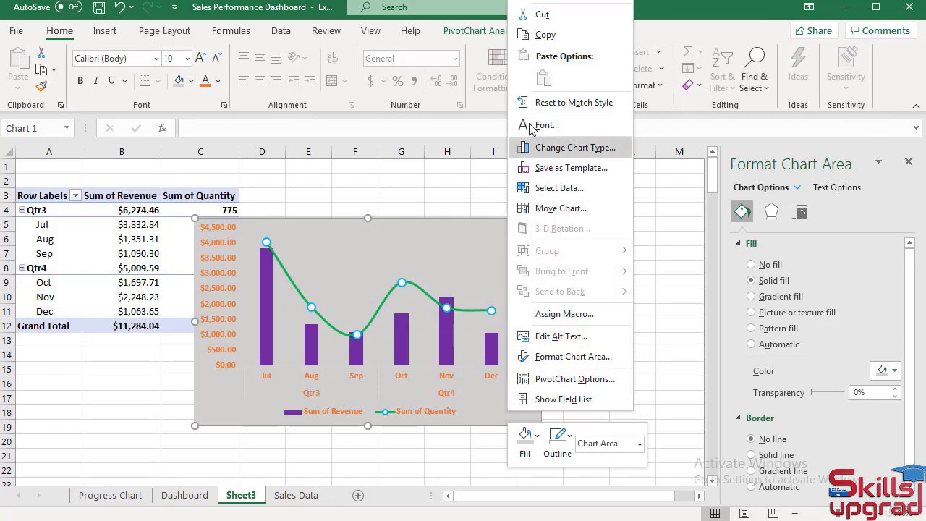
left_click(544, 35)
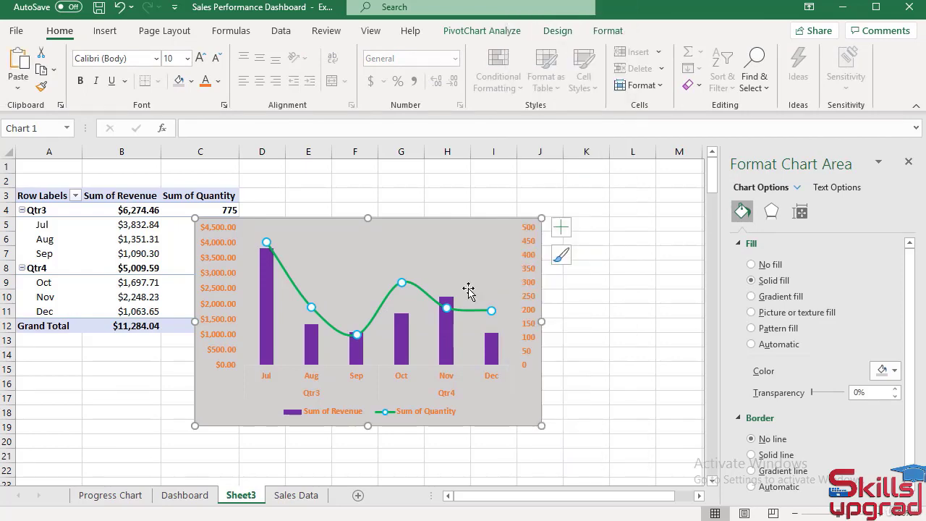
left_click(189, 496)
left_click(183, 466)
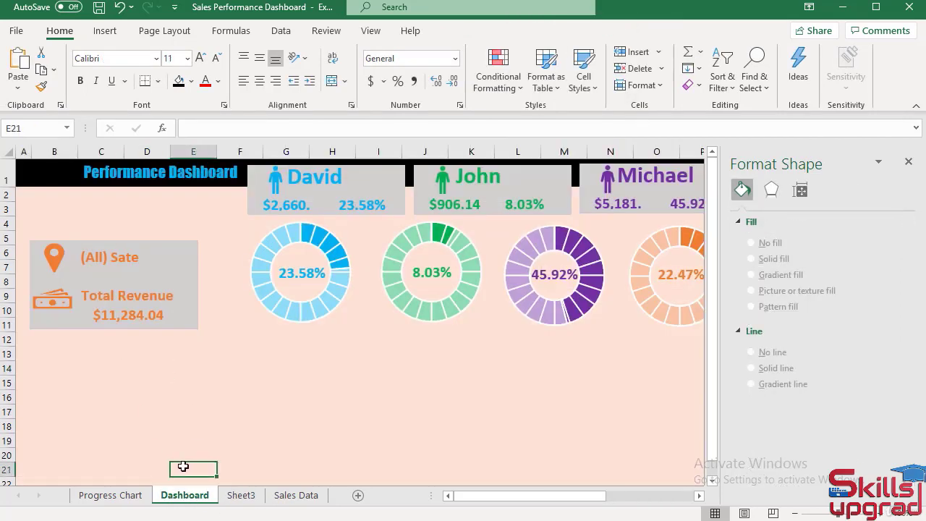
right_click(183, 467)
left_click(164, 156)
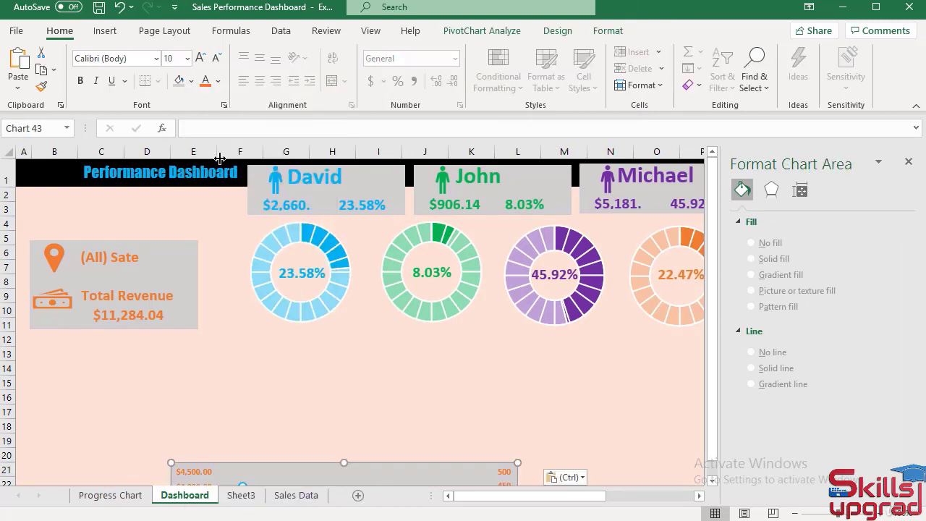
- Move the pasted chart beneath the Total Revenue card, shifting the card up slightly and aligning the chart's edge with it at row 11
left_click_drag(397, 467, 252, 335)
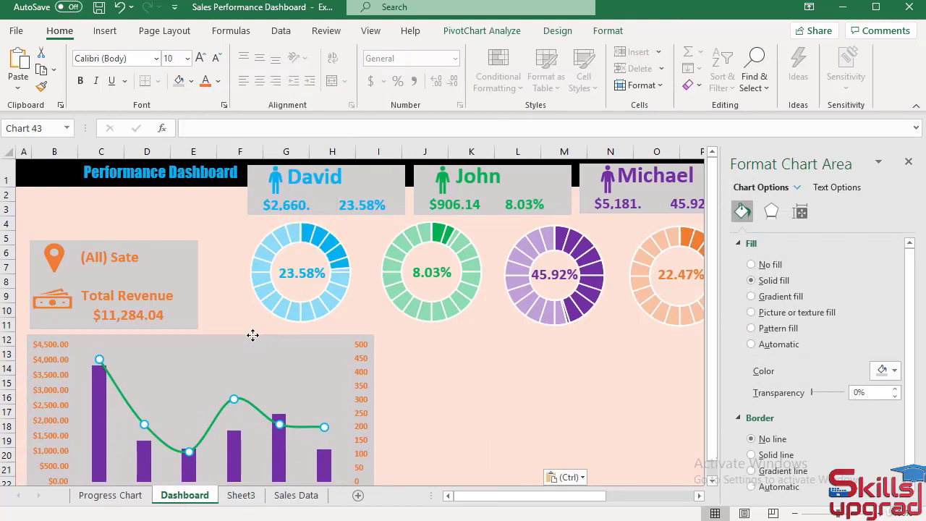
left_click_drag(178, 243, 179, 219)
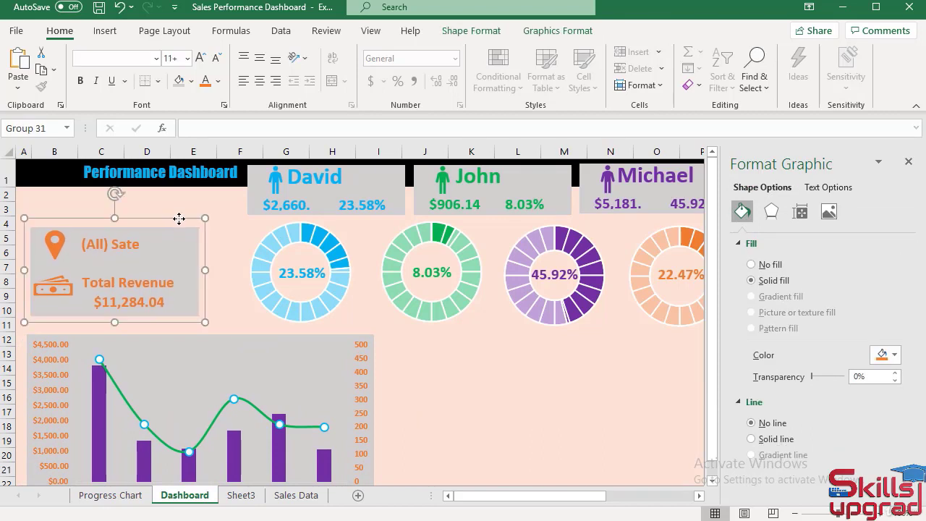
left_click_drag(221, 341, 224, 330)
- Close the formatting pane and shorten the chart so that it ends at row 24
left_click(908, 162)
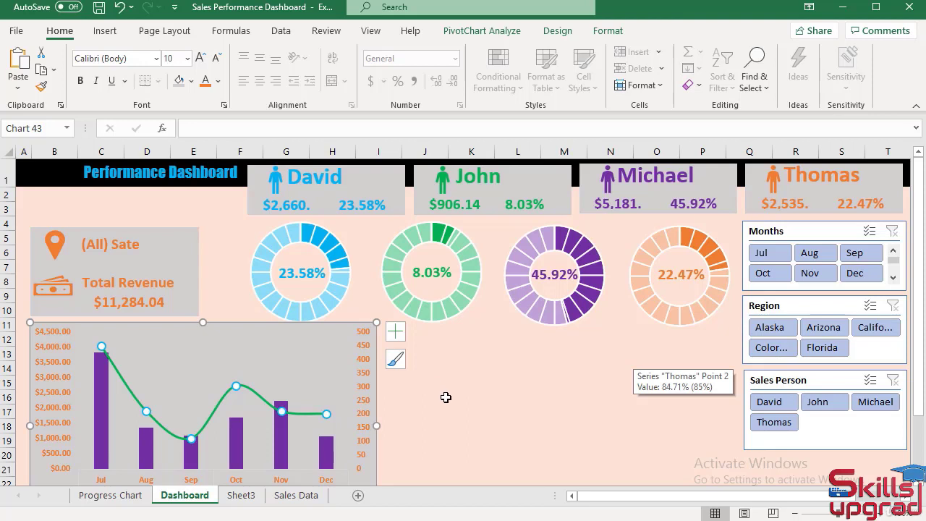
scroll(466, 420, "down", 2)
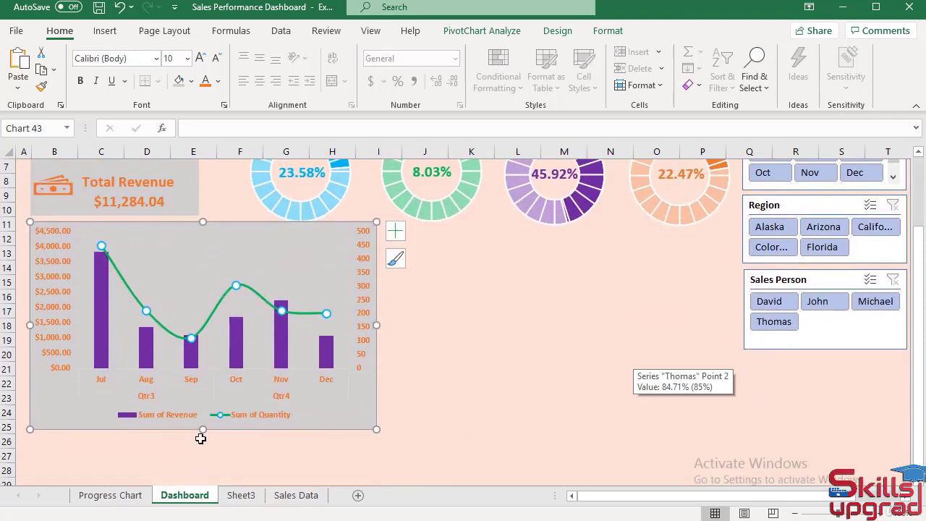
left_click_drag(206, 431, 205, 411)
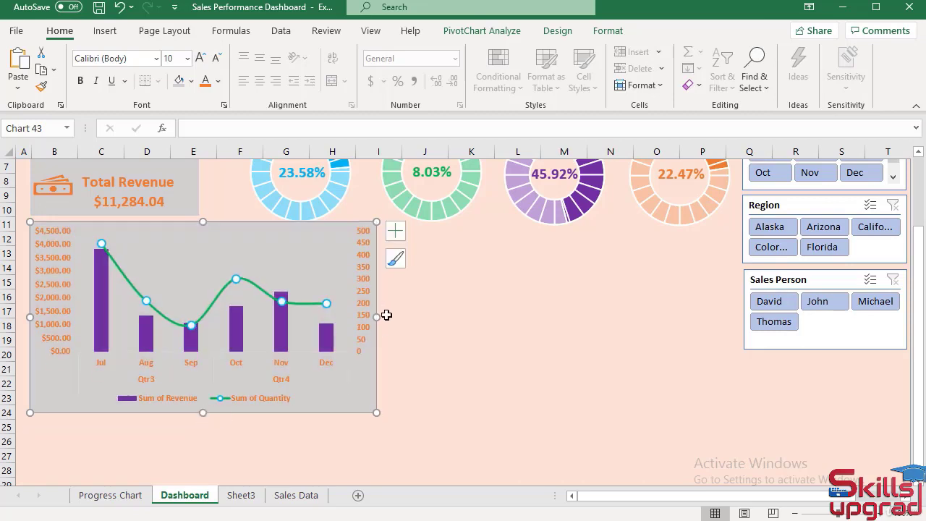
- Add data labels to the chart, and colour the Sum of Revenue labels orange
left_click(395, 231)
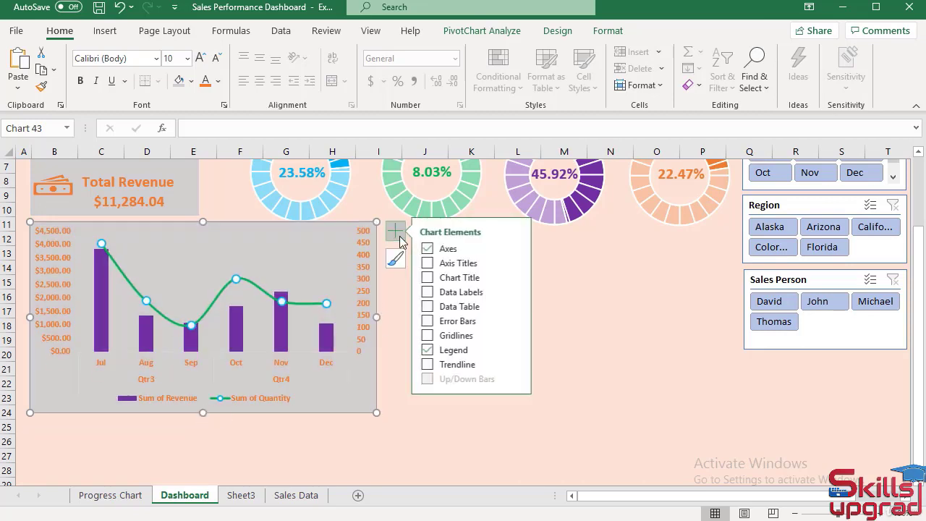
left_click(431, 293)
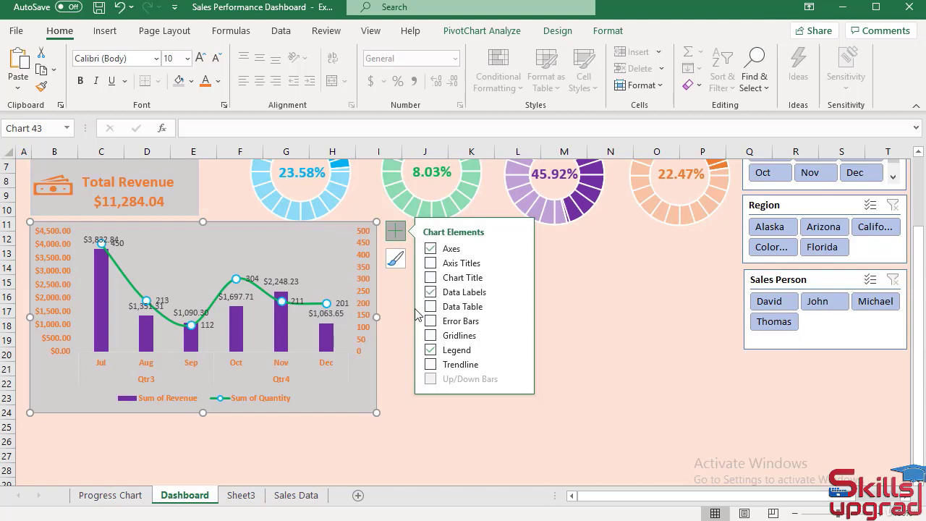
left_click(277, 281)
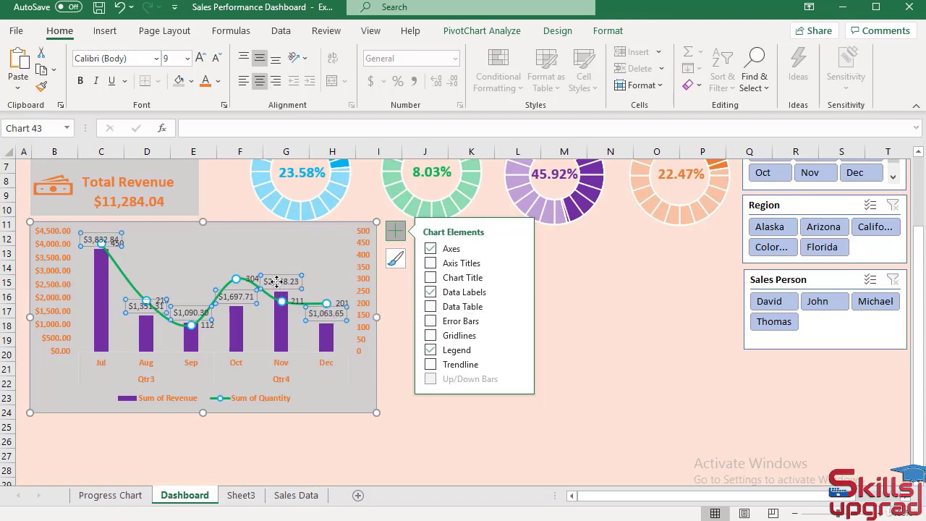
left_click(206, 81)
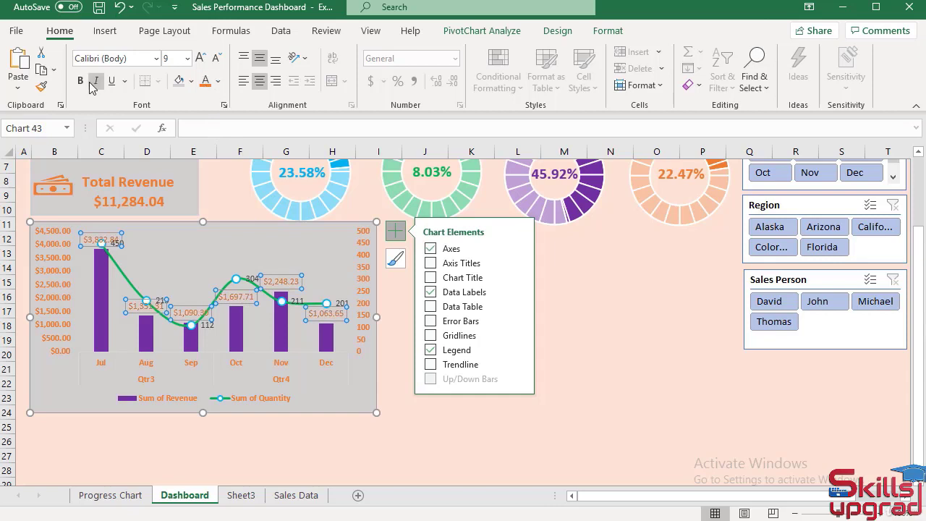
- Colour the Sum of Quantity data labels orange and make them bold
left_click(341, 302)
left_click(206, 80)
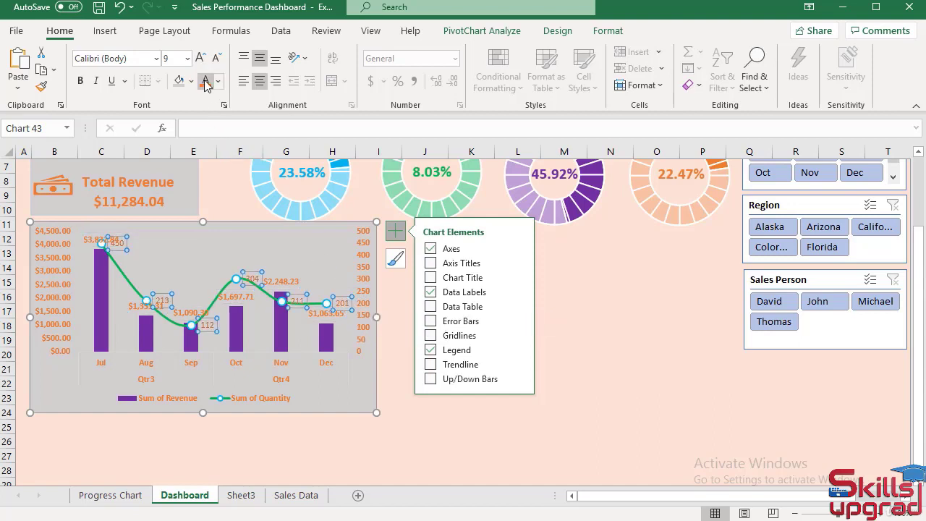
left_click(84, 81)
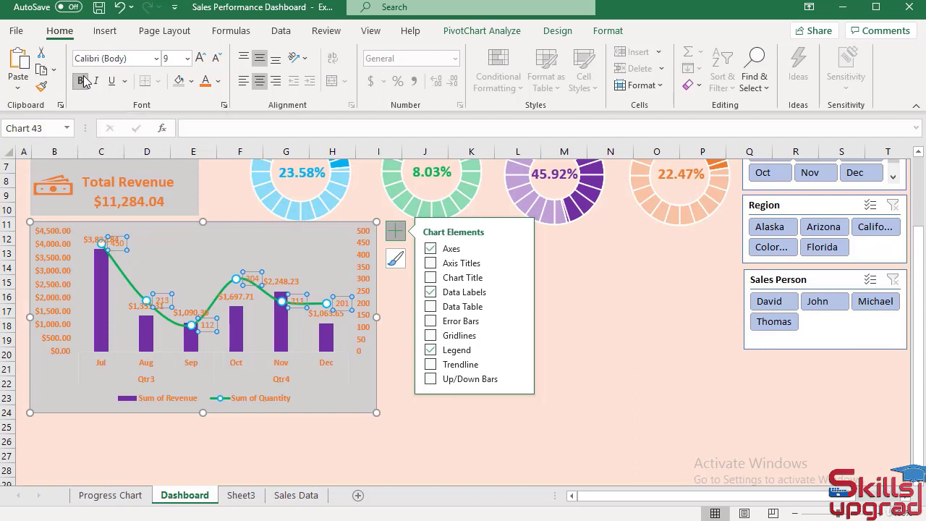
- Move only the July revenue data label down onto its column, clear of the July quantity label
left_click(395, 231)
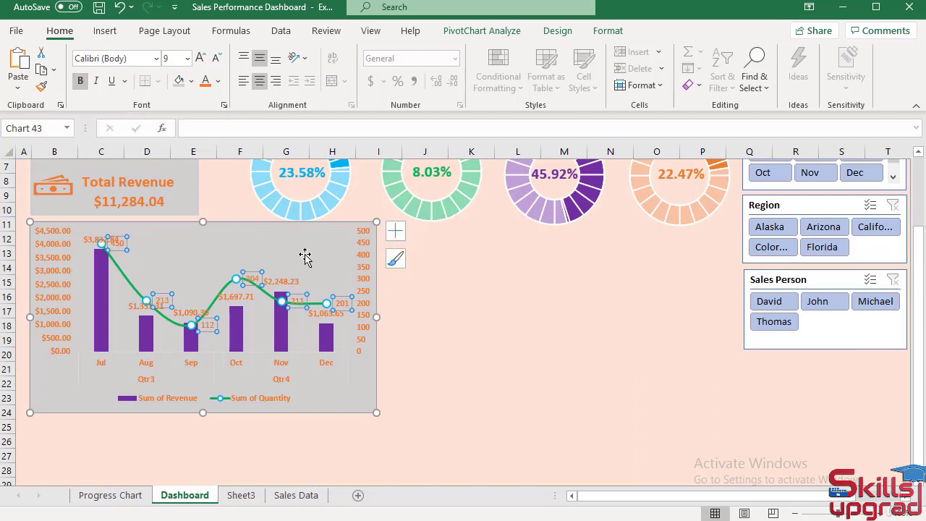
left_click(279, 240)
left_click(490, 285)
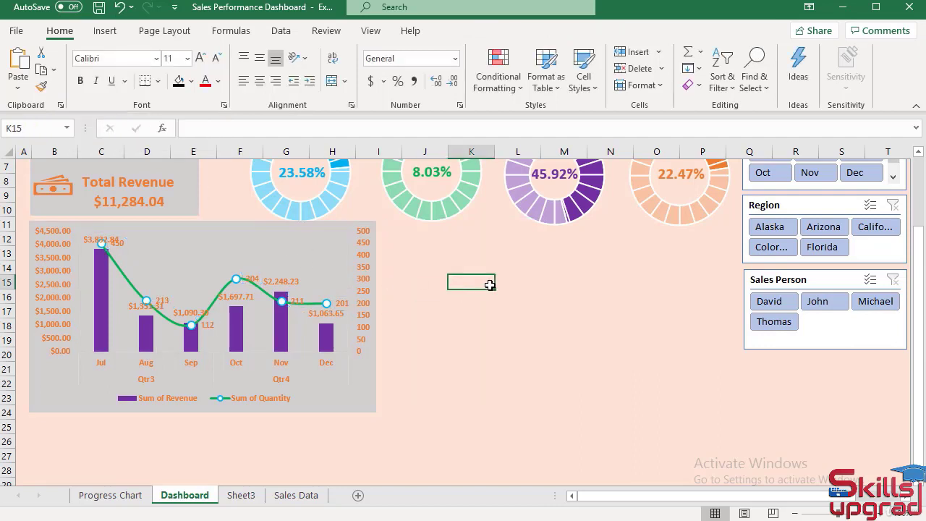
left_click(105, 240)
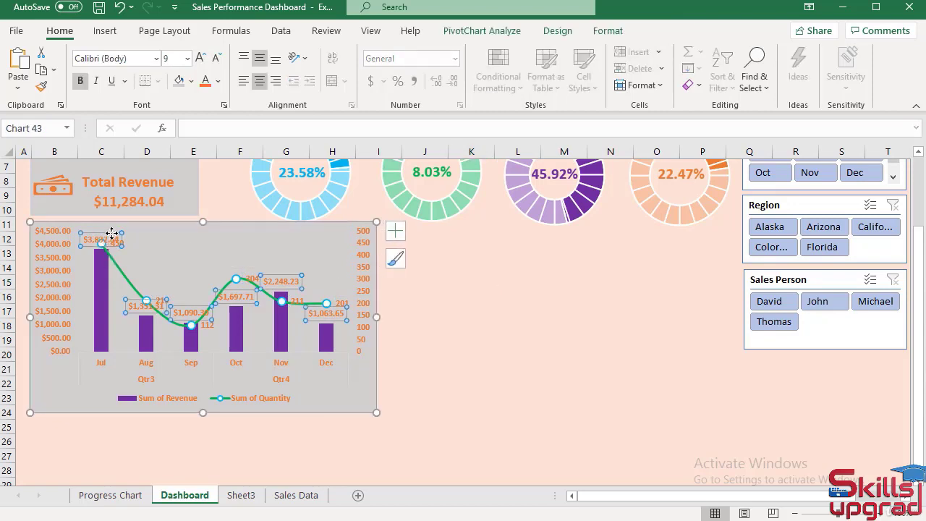
left_click(112, 237)
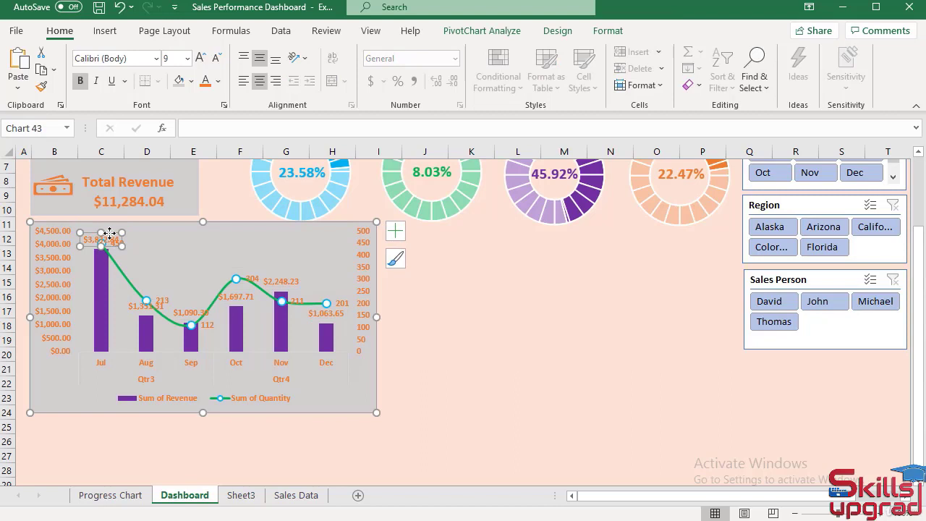
left_click_drag(110, 233, 106, 268)
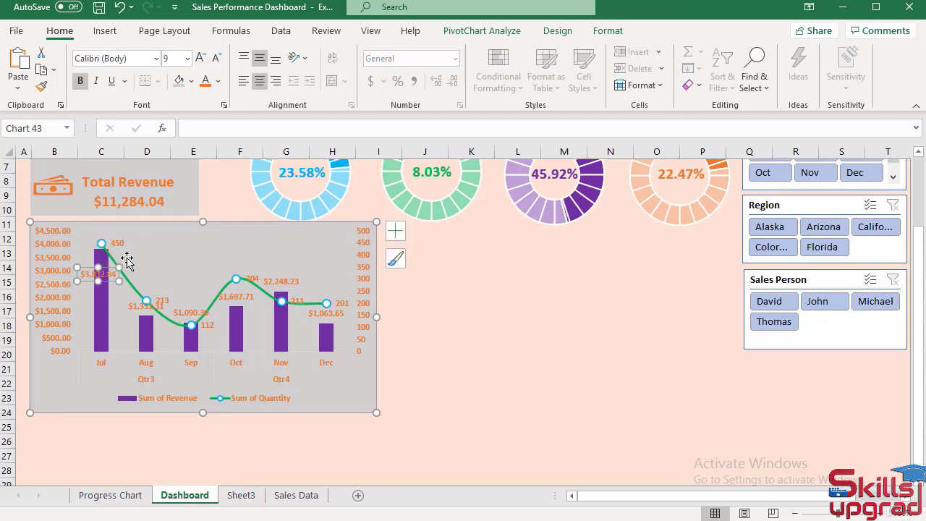
left_click(203, 235)
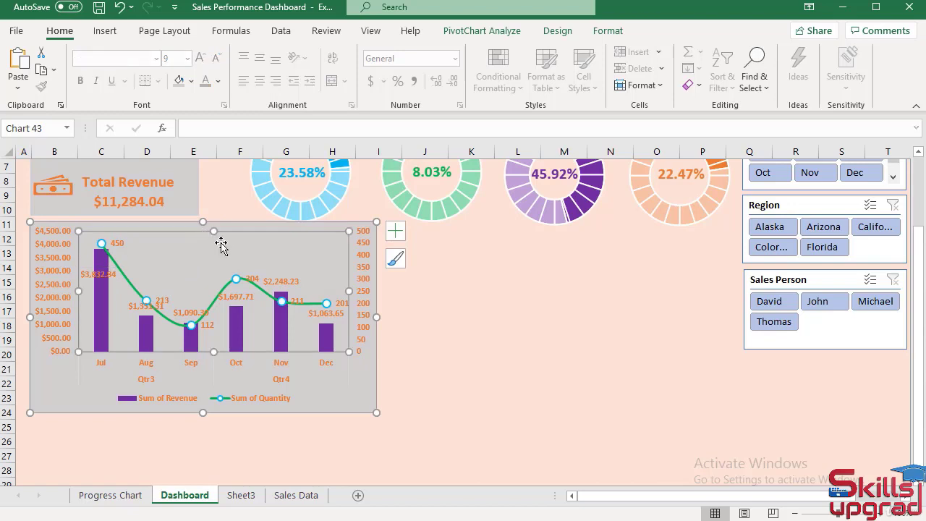
left_click(387, 301)
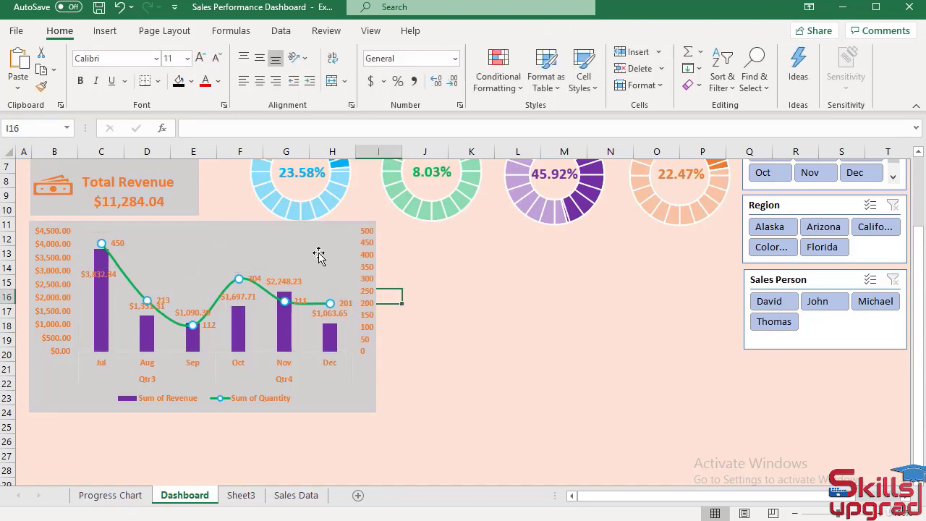
- Widen the dashboard combo chart until it reaches into column J, and shift the chart down slightly
left_click(296, 235)
left_click_drag(376, 317, 438, 319)
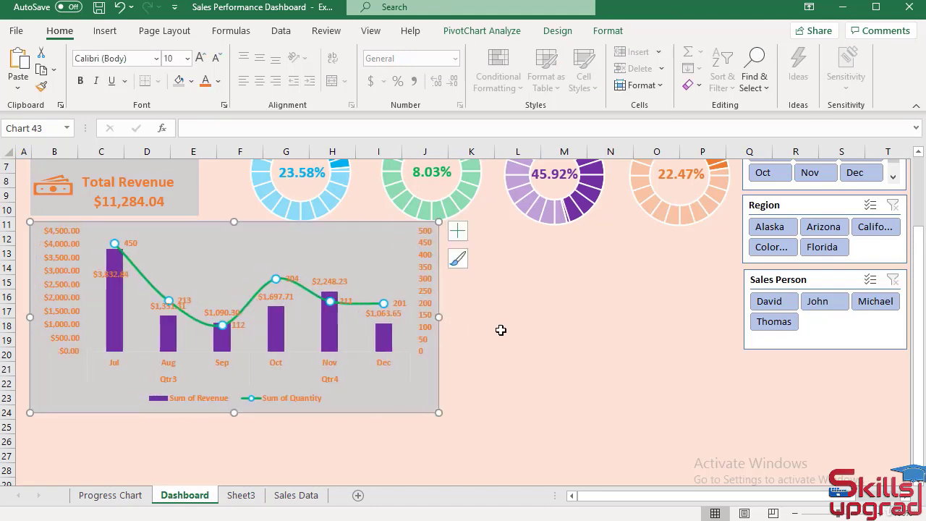
left_click(501, 329)
left_click(244, 223)
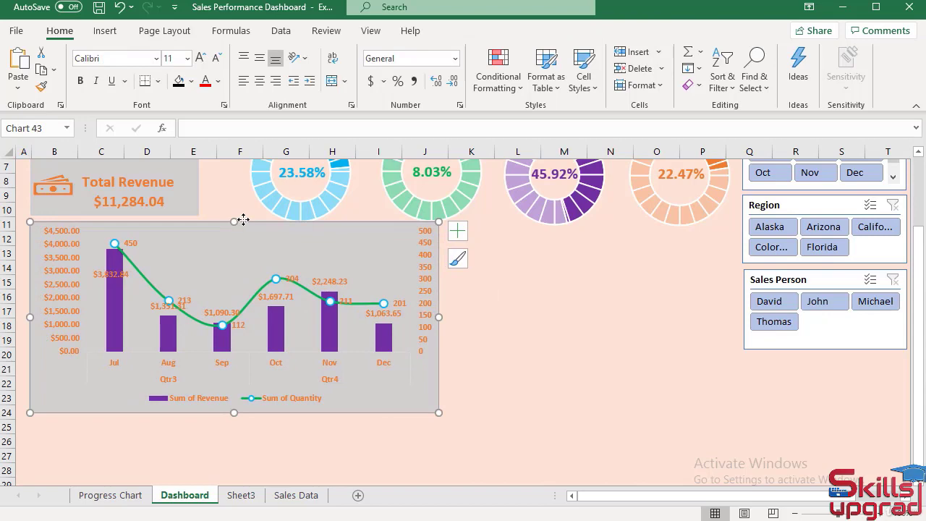
left_click_drag(243, 220, 243, 224)
left_click(521, 335)
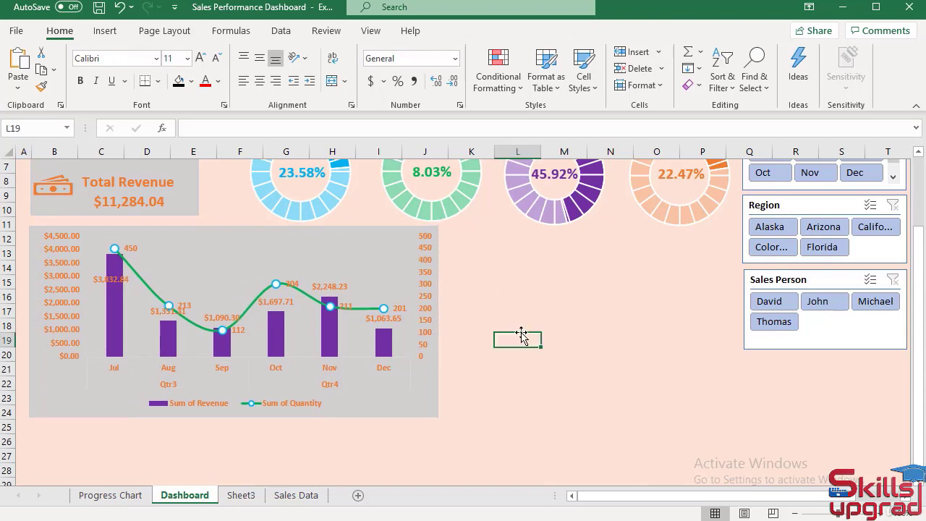
- Rename the Sheet3 worksheet as Column Chart
left_click(242, 495)
double_click(245, 495)
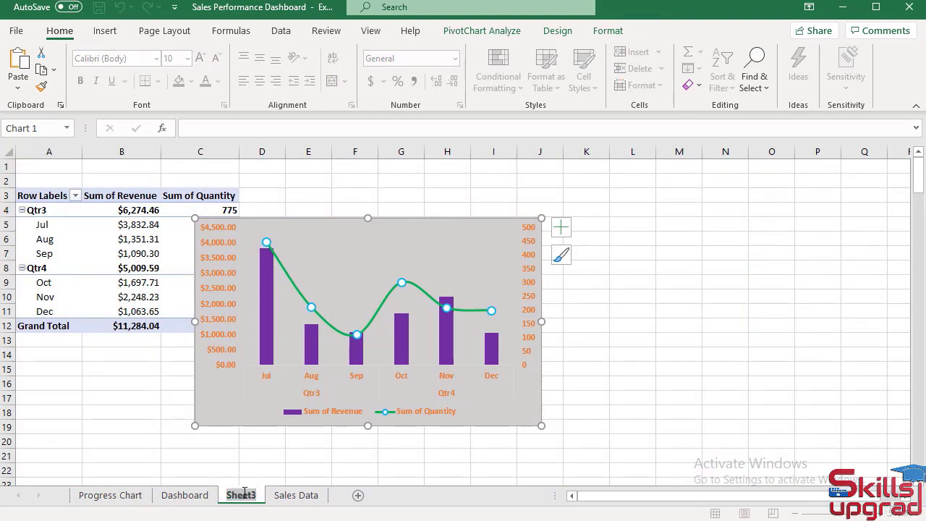
type("C")
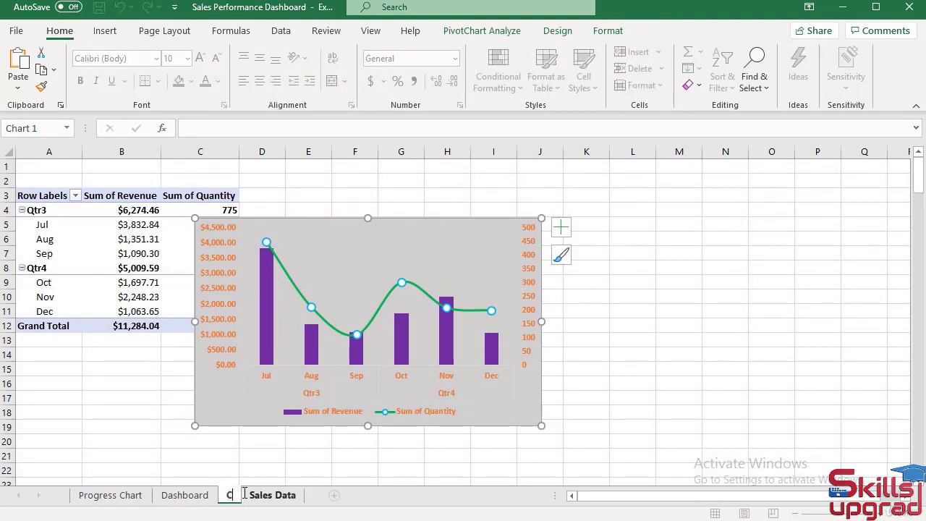
type("olumn Chart")
key("Return")
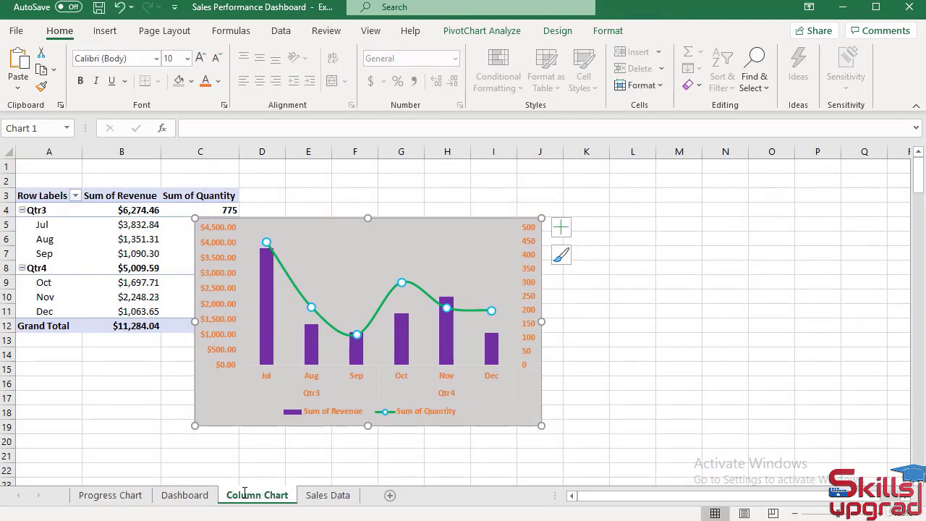
- Create a PivotTable from Table1 on the Sales Data sheet, placed in a new worksheet
left_click(325, 495)
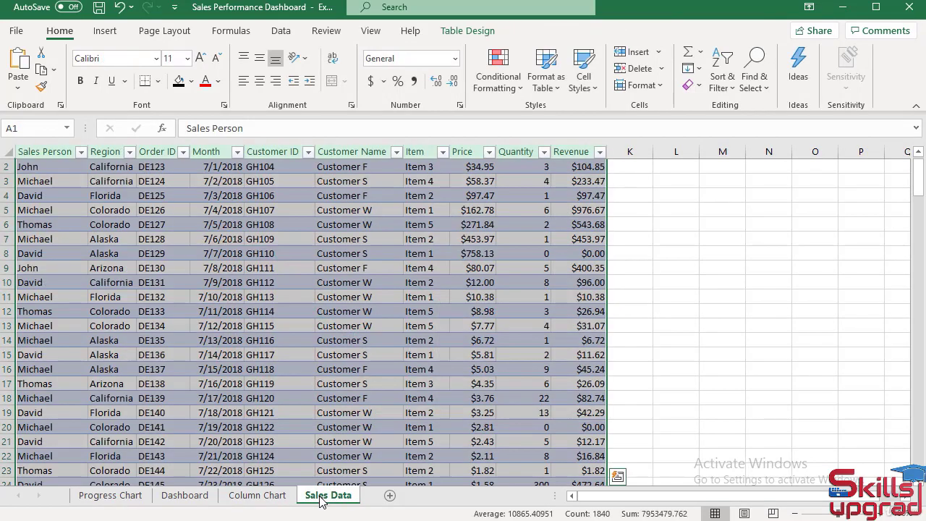
left_click(105, 33)
left_click(25, 66)
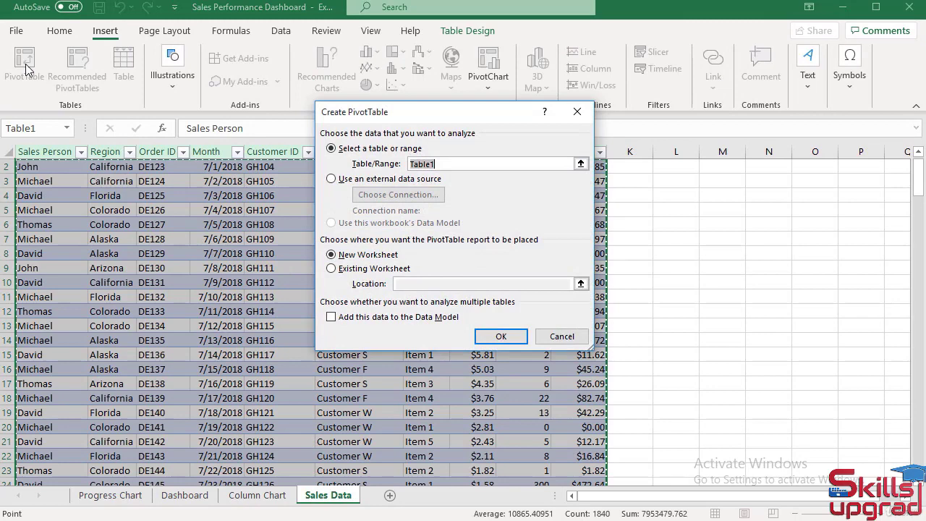
left_click(520, 341)
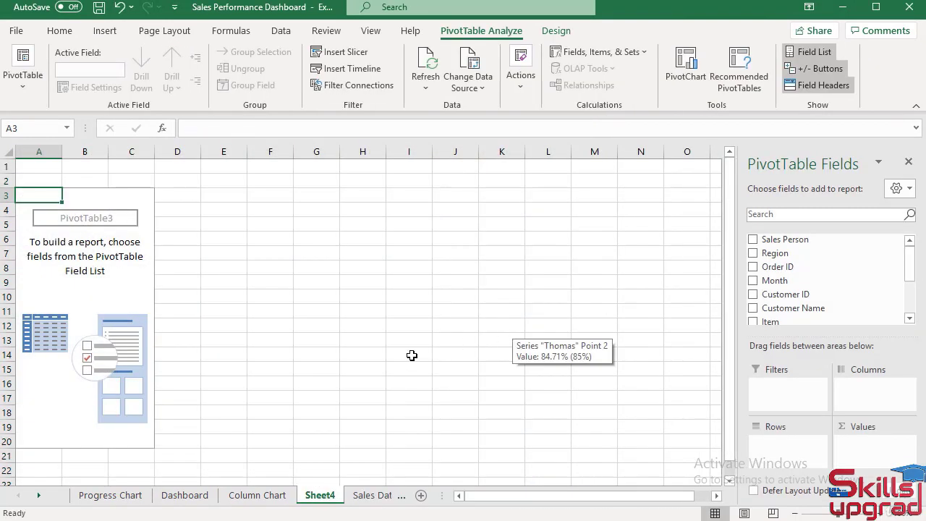
- Add the Month field to the PivotTable rows and remove Quarters, leaving only months as row labels
left_click(131, 281)
scroll(792, 297, "down", 3)
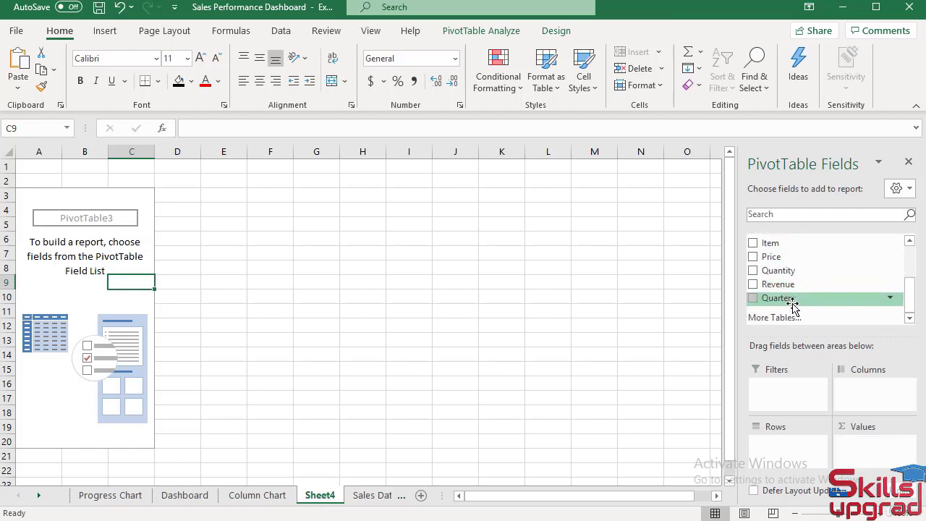
scroll(793, 305, "up", 3)
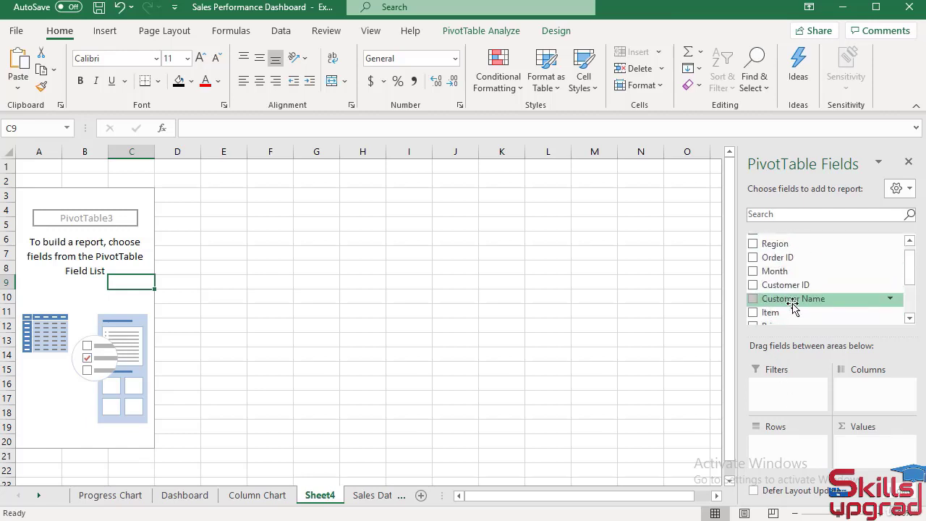
scroll(794, 304, "up", 1)
left_click_drag(785, 281, 815, 453)
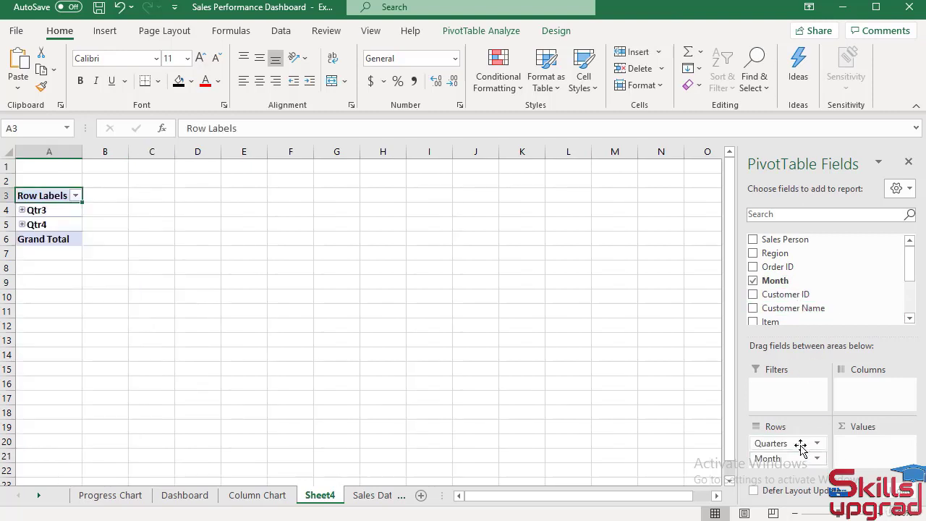
left_click_drag(643, 432, 649, 424)
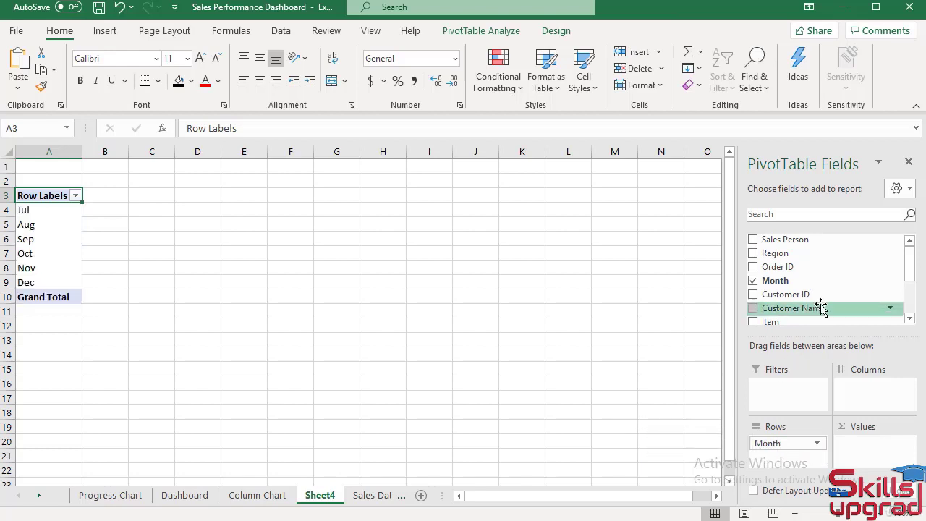
- Add Revenue to the PivotTable values and set its number format to Currency with 2 decimal places and the $ symbol
scroll(822, 307, "down", 2)
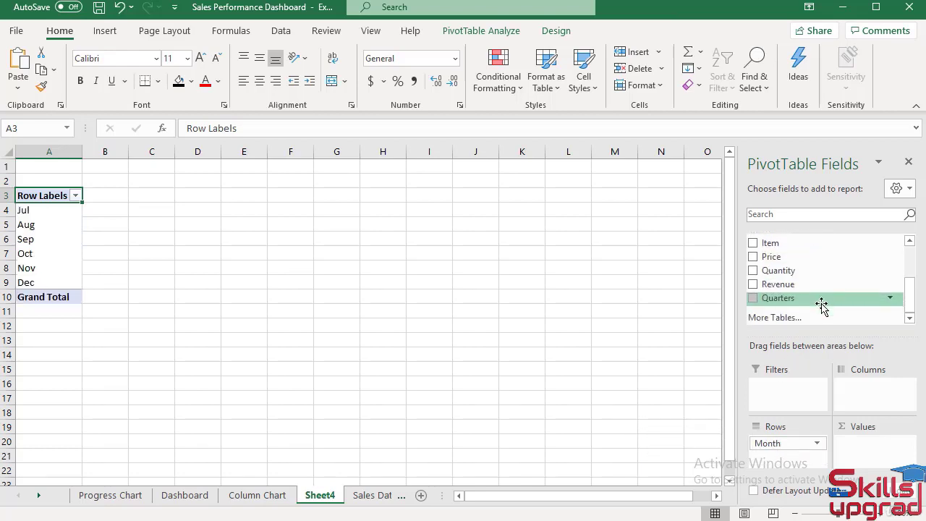
left_click_drag(788, 285, 866, 450)
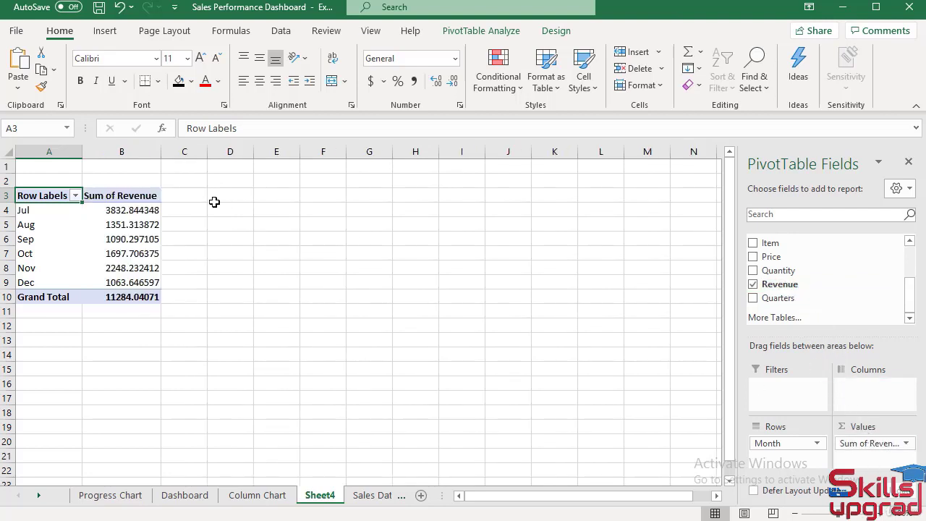
left_click(126, 211)
right_click(128, 216)
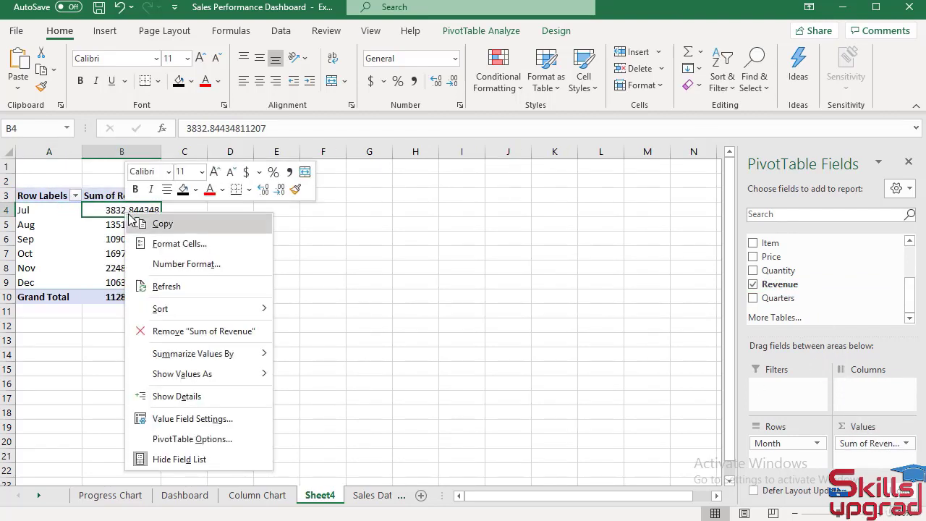
left_click(186, 264)
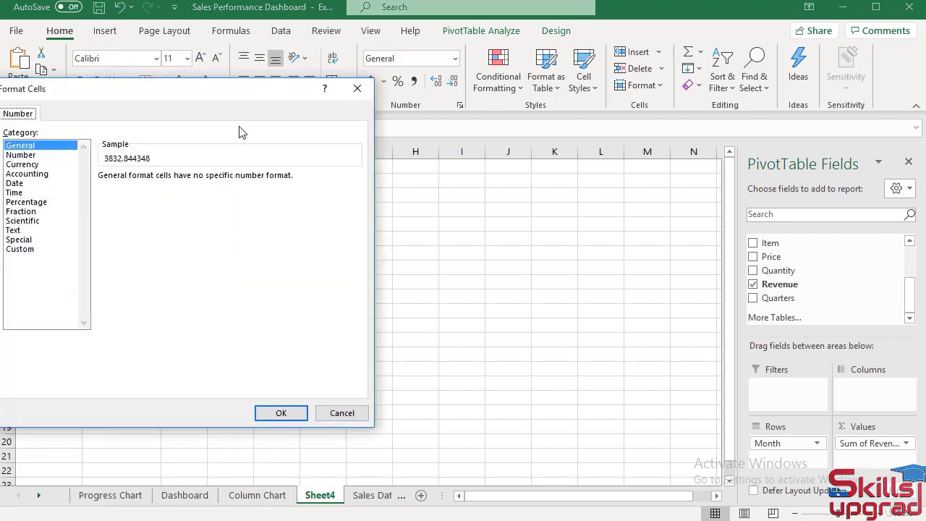
left_click_drag(255, 99, 297, 103)
left_click(65, 168)
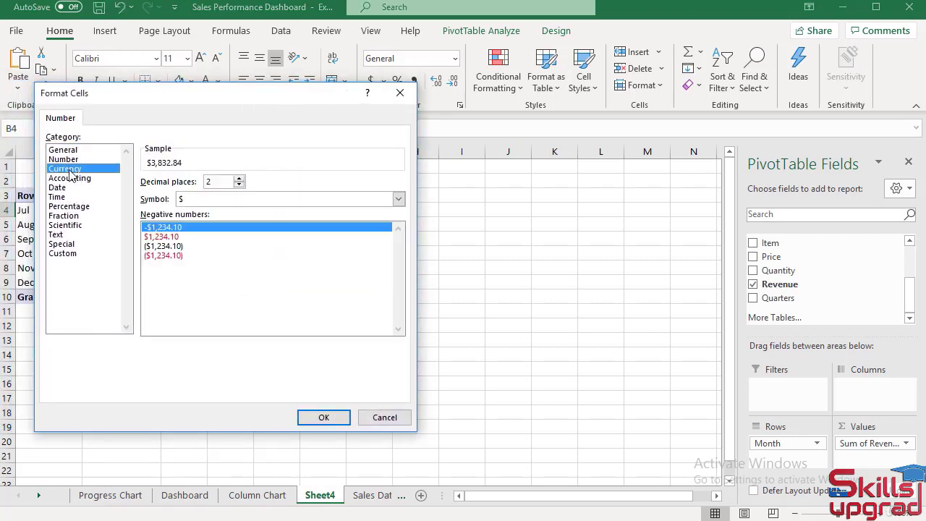
left_click(320, 418)
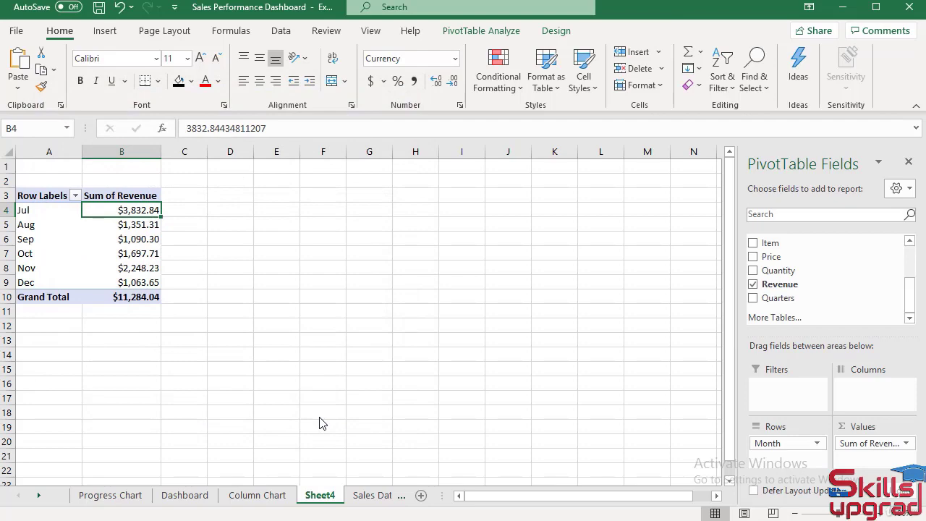
- Insert a Pie PivotChart based on the monthly revenue PivotTable
left_click(489, 33)
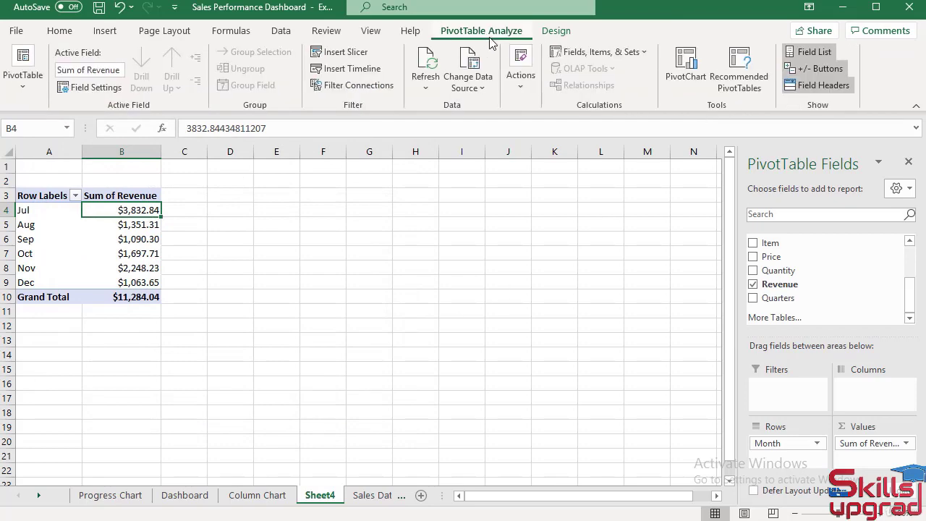
left_click(680, 67)
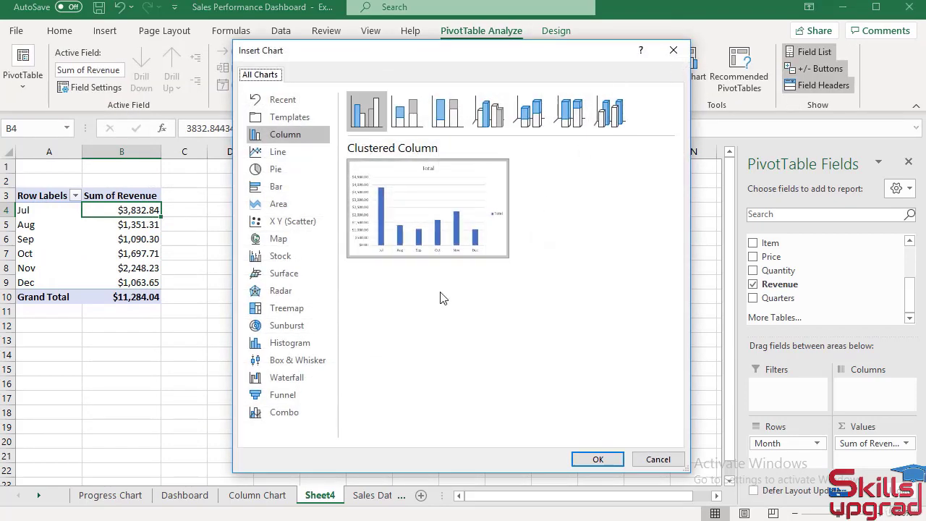
left_click(275, 169)
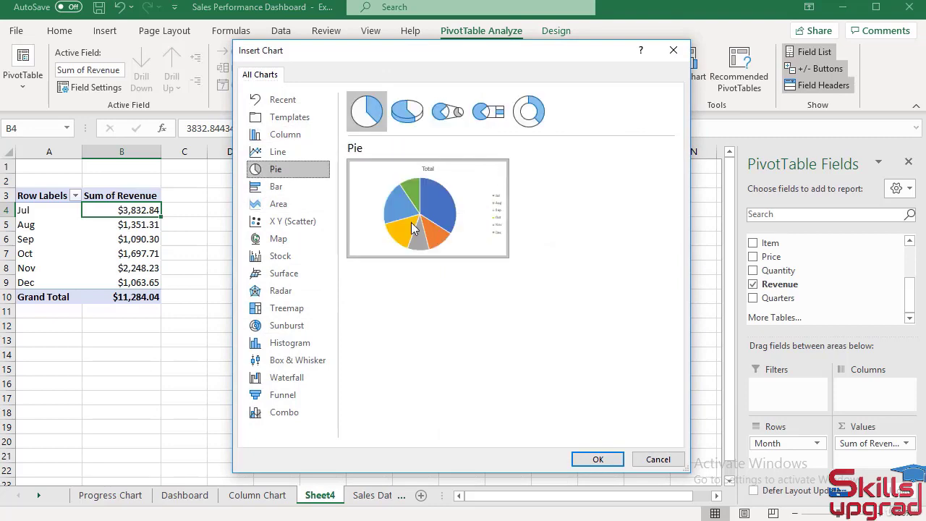
mouse_move(425, 219)
left_click(593, 458)
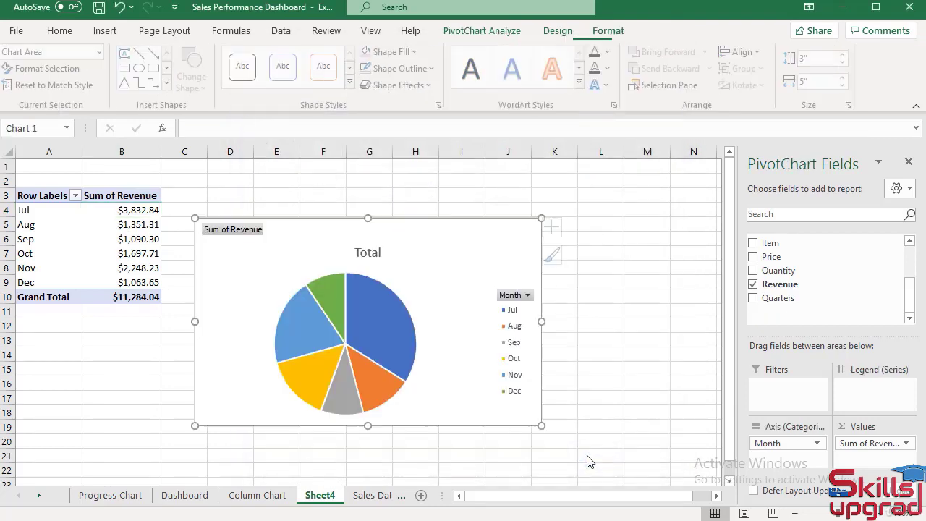
- Hide all field buttons on the pie chart and place its legend at the bottom
right_click(511, 294)
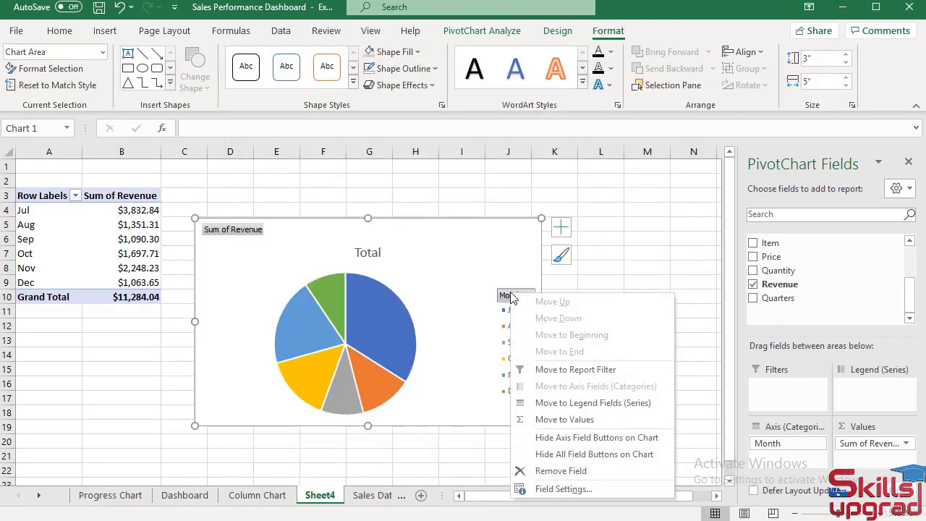
left_click(566, 454)
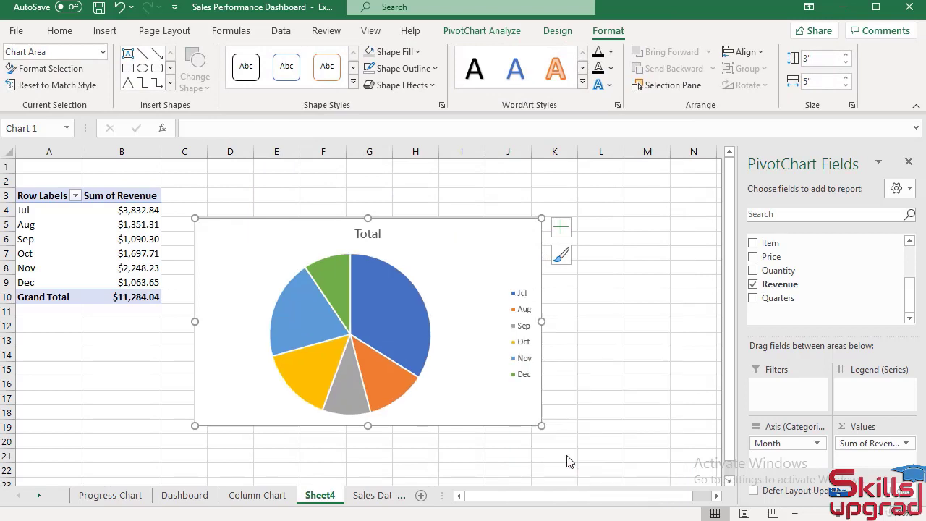
left_click(561, 229)
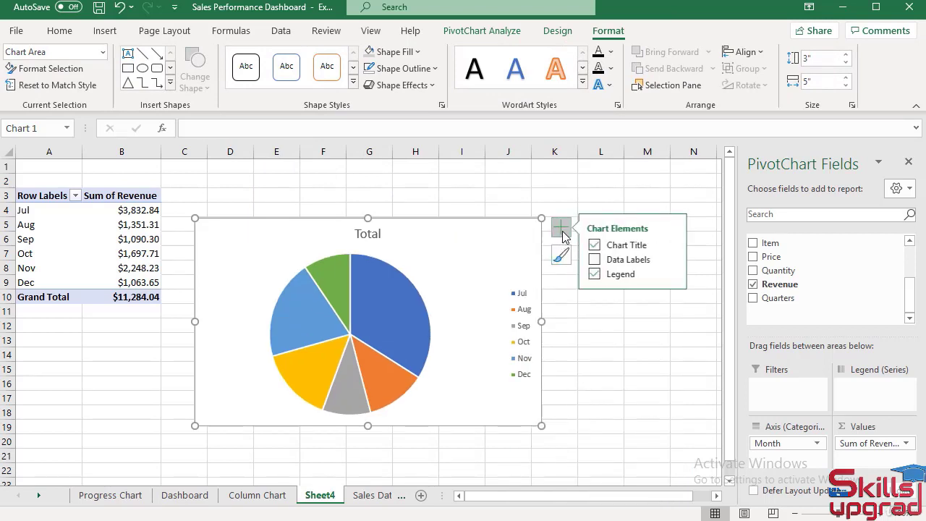
left_click(673, 274)
left_click(713, 330)
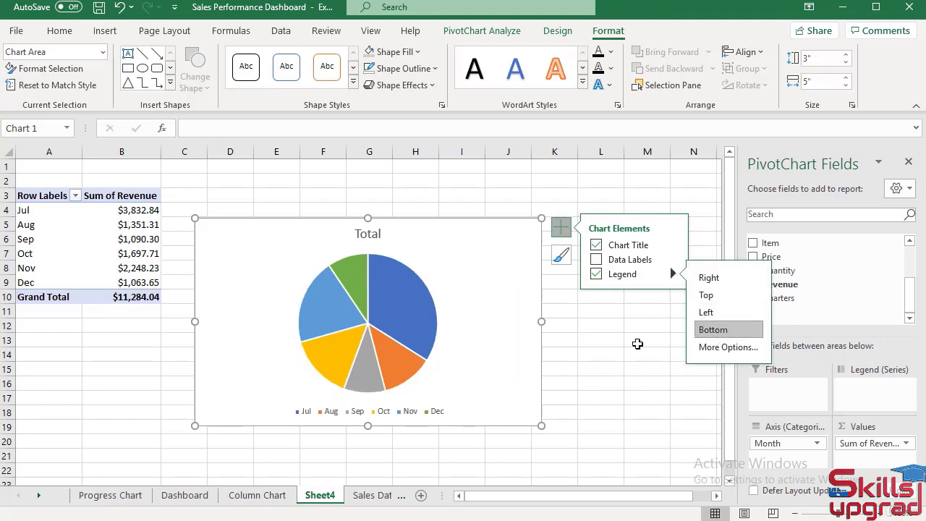
- Delete the title of the monthly revenue pie chart
left_click(369, 232)
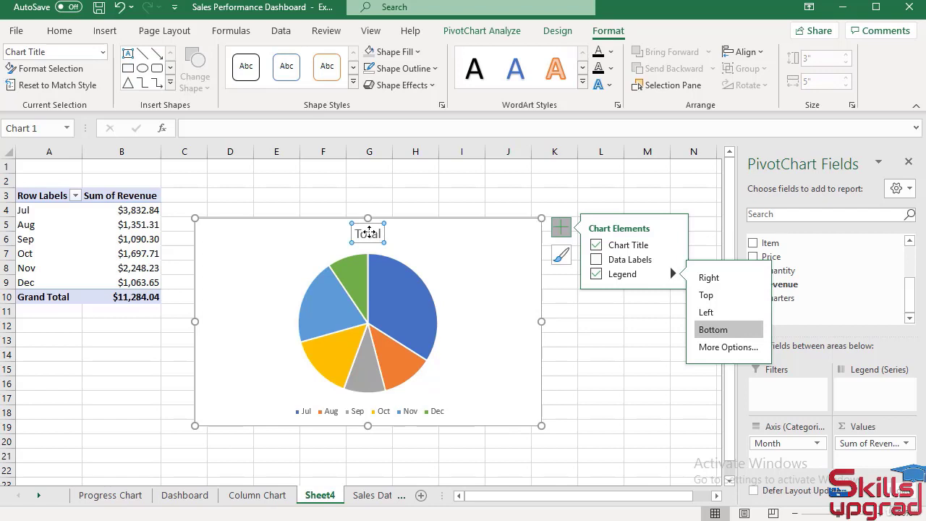
key("Delete")
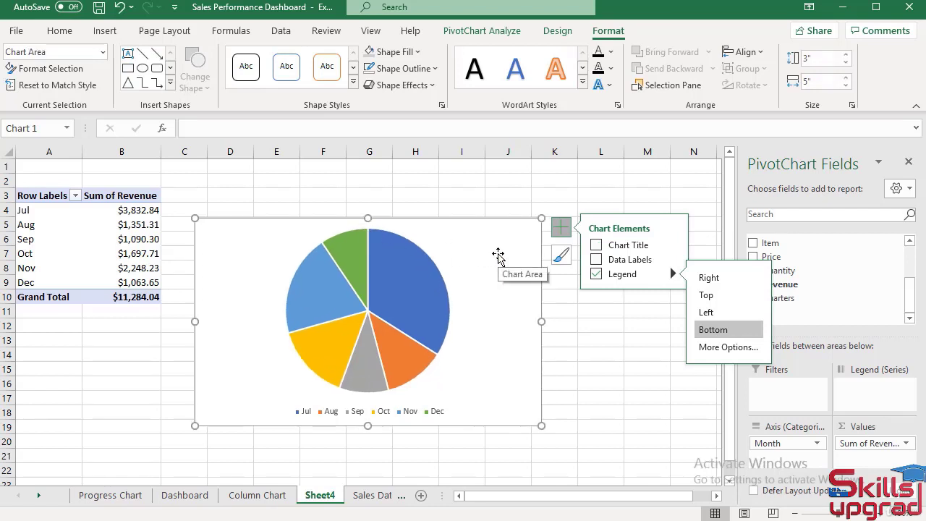
left_click(369, 366)
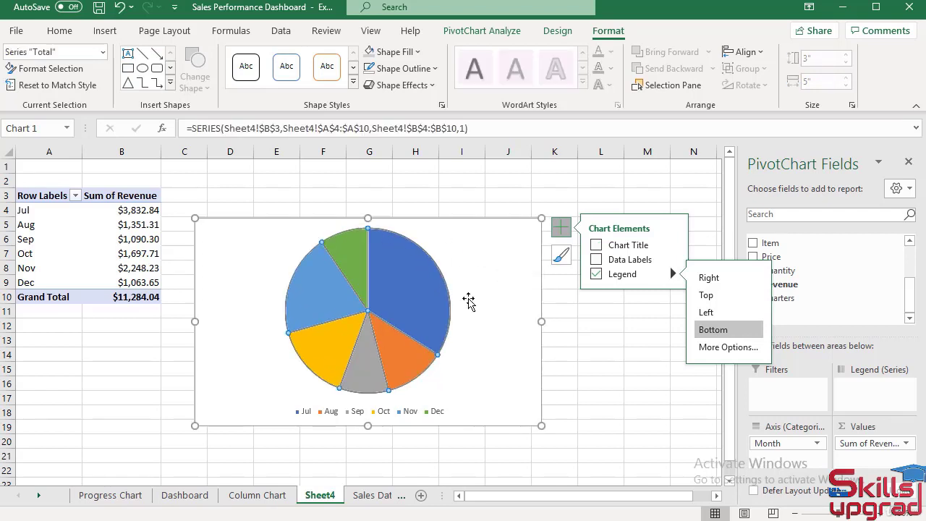
left_click(510, 259)
left_click(509, 259)
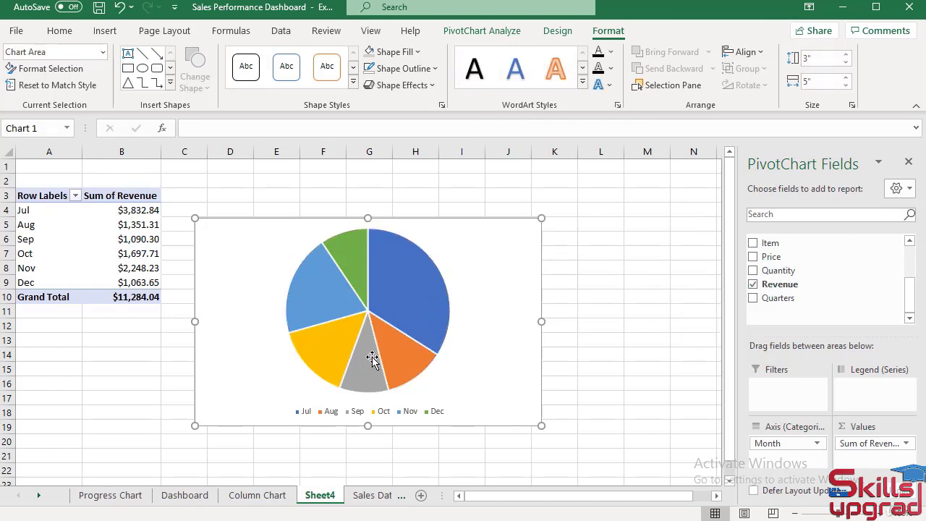
- Close the PivotChart field list and give the pie chart's Sep slice a solid purple fill
key("ctrl+1")
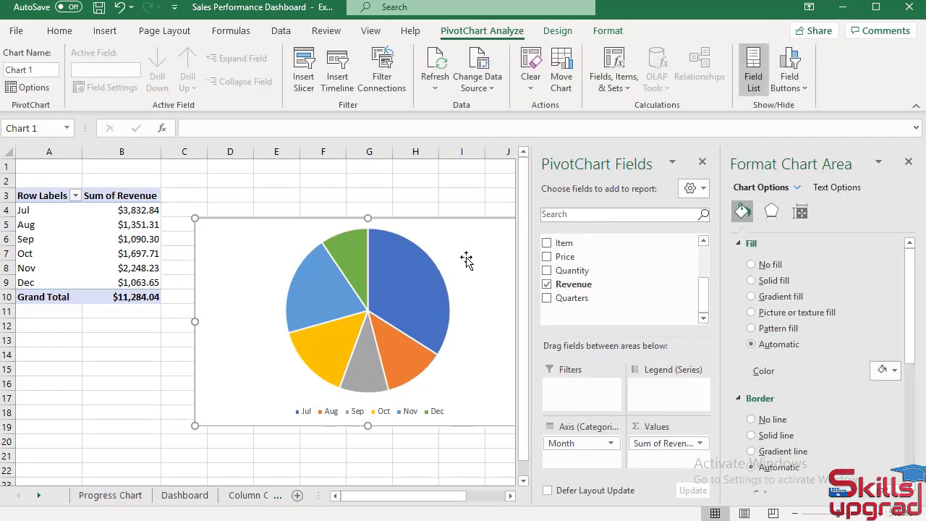
left_click(704, 164)
left_click(367, 367)
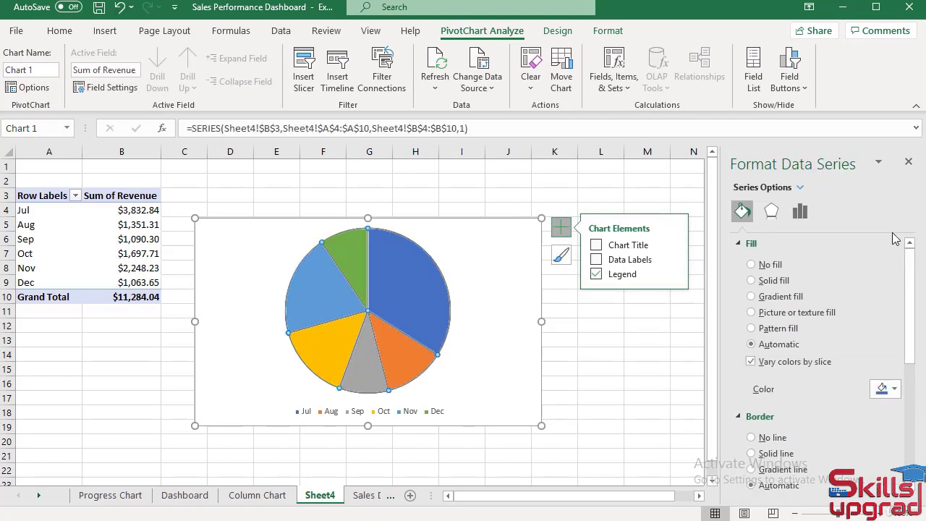
left_click(367, 371)
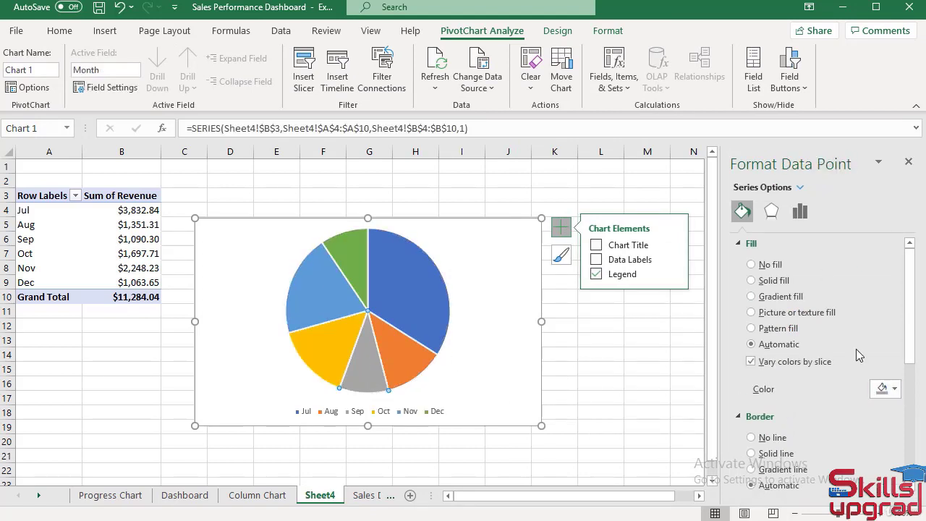
left_click(756, 281)
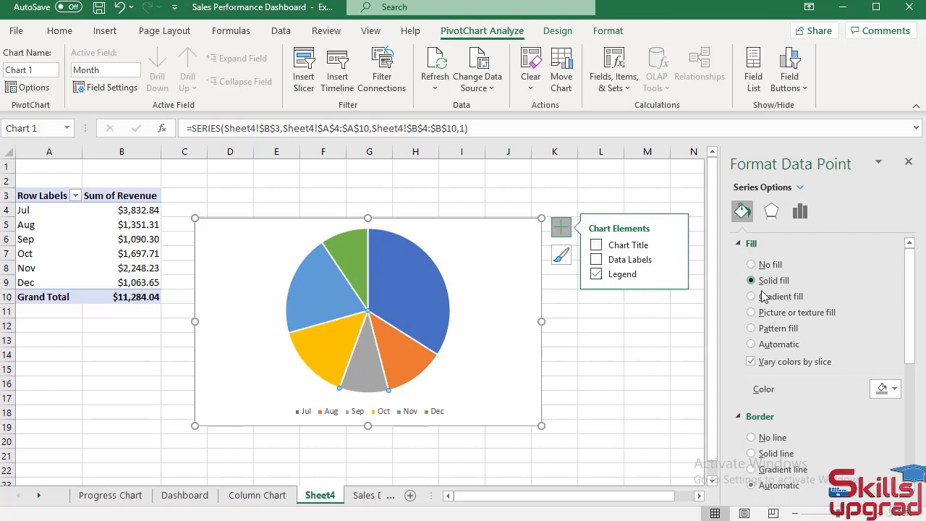
left_click(895, 389)
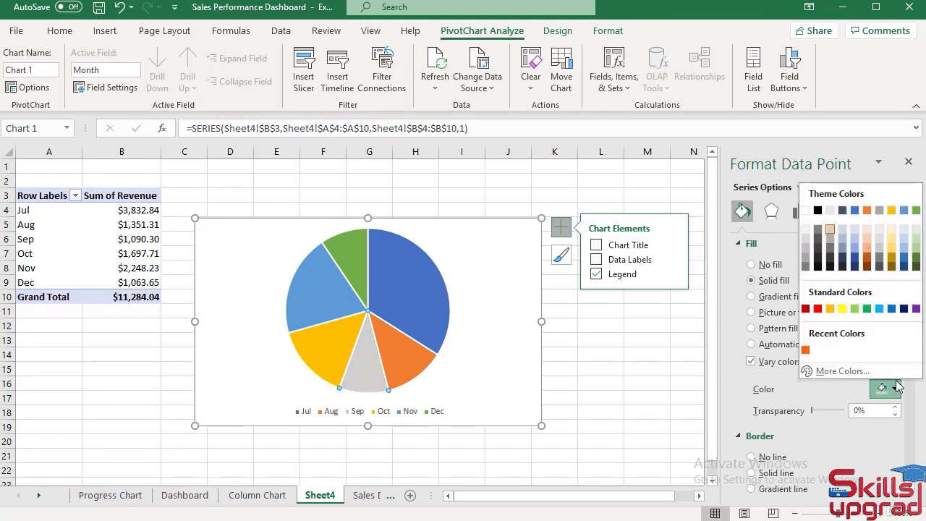
left_click(916, 309)
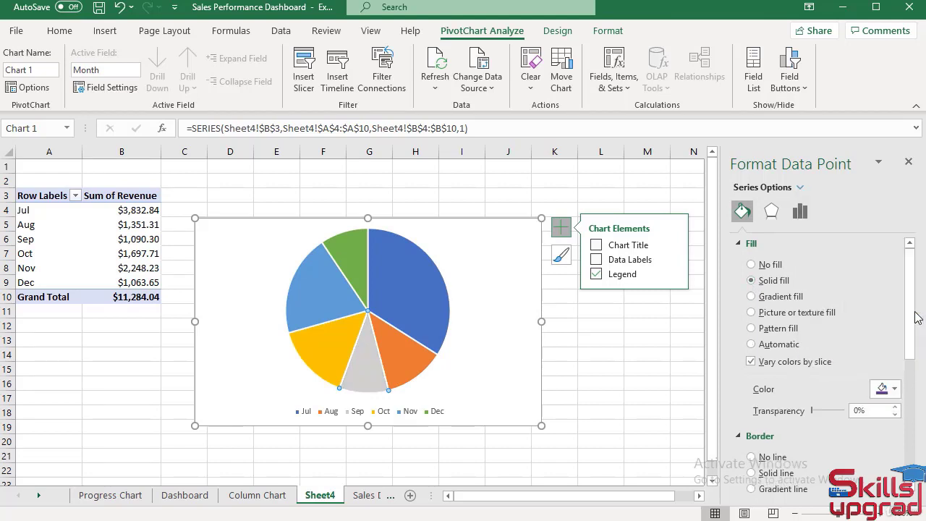
- Give the pie chart's Nov slice a solid light blue fill
left_click(308, 290)
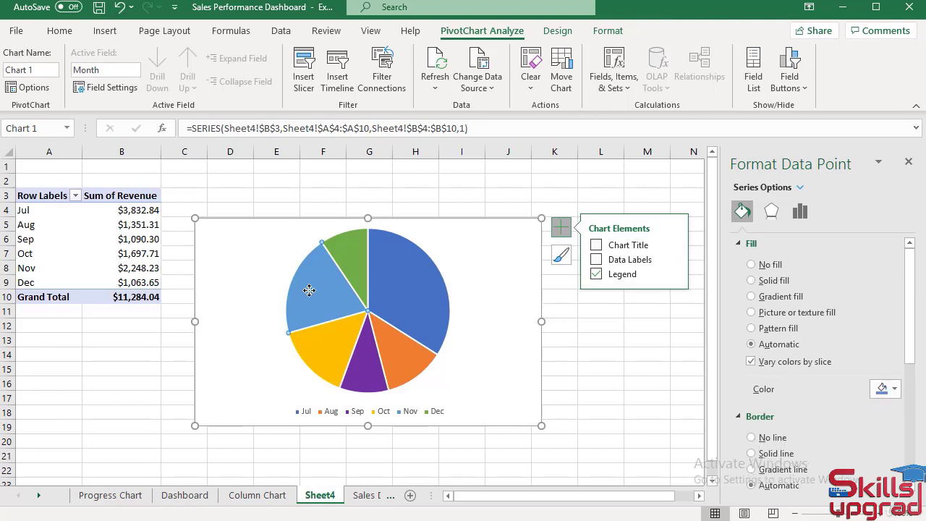
left_click(752, 281)
left_click(895, 392)
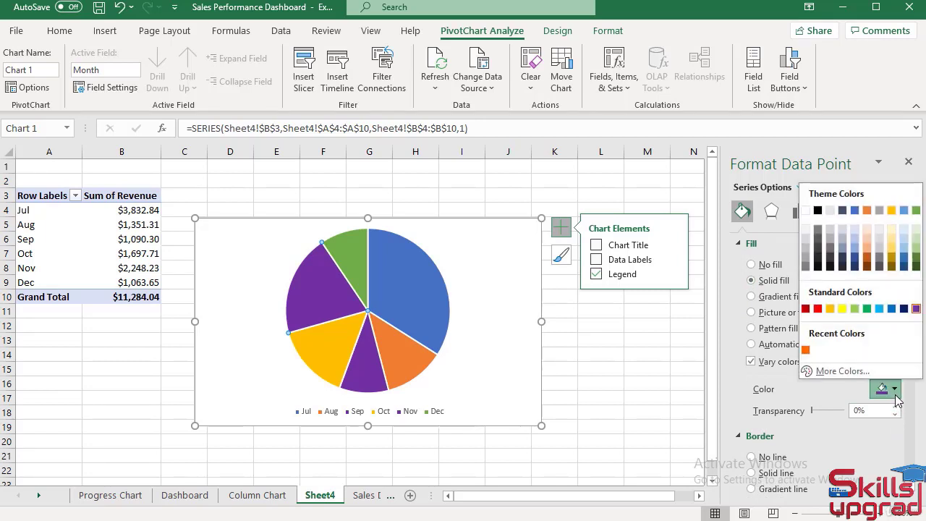
left_click(879, 308)
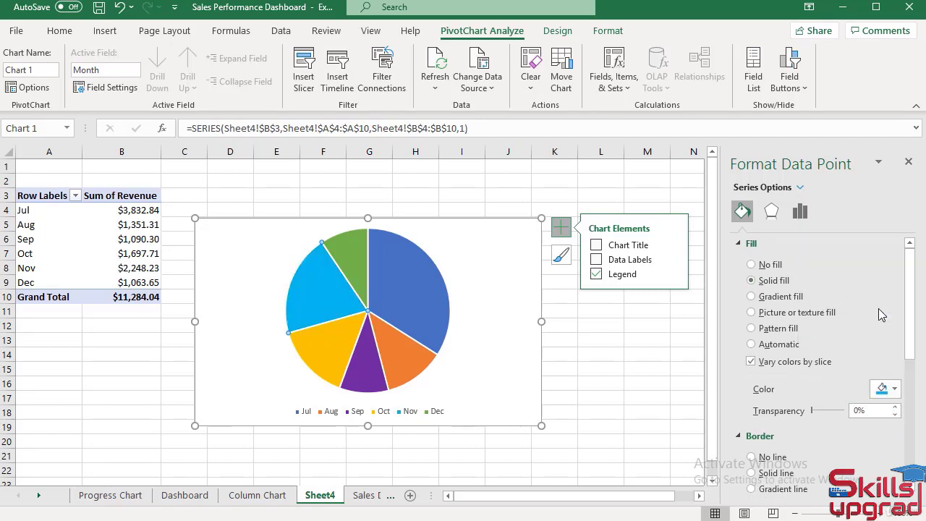
left_click(596, 261)
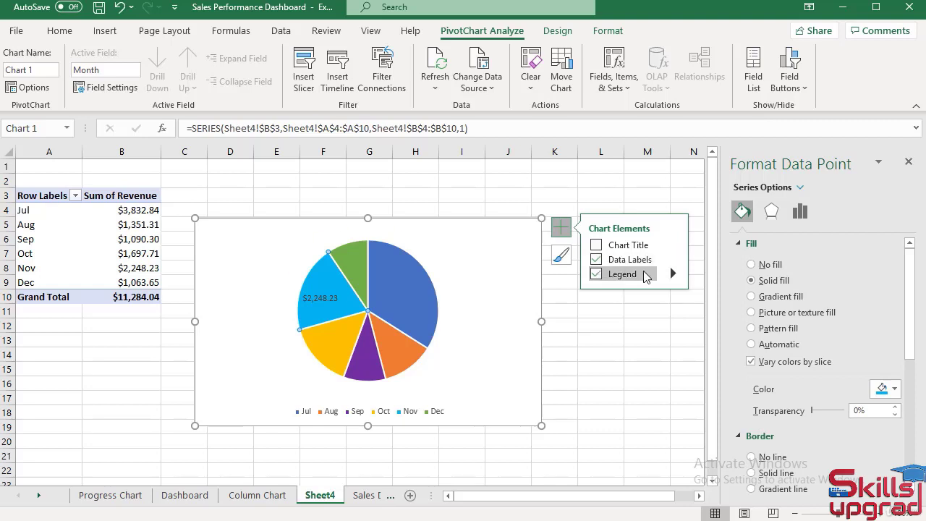
left_click(499, 269)
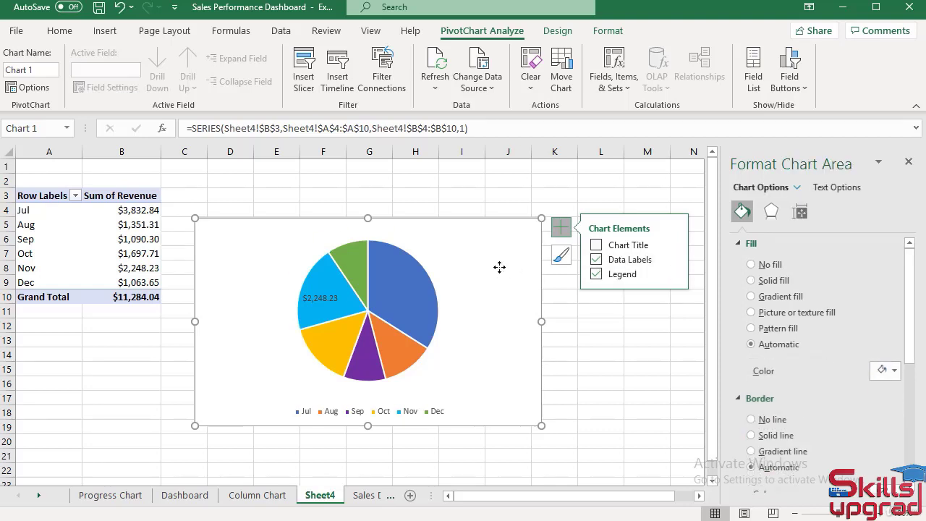
left_click(315, 298)
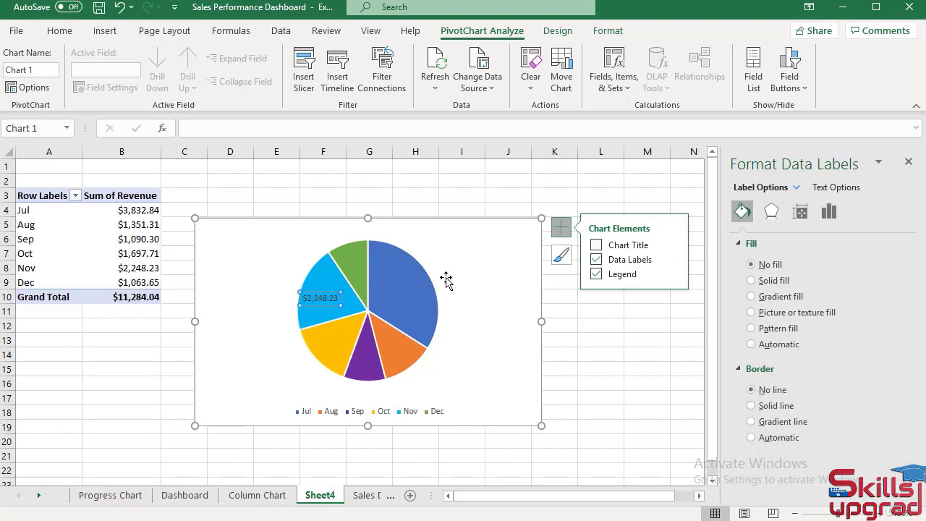
left_click(596, 259)
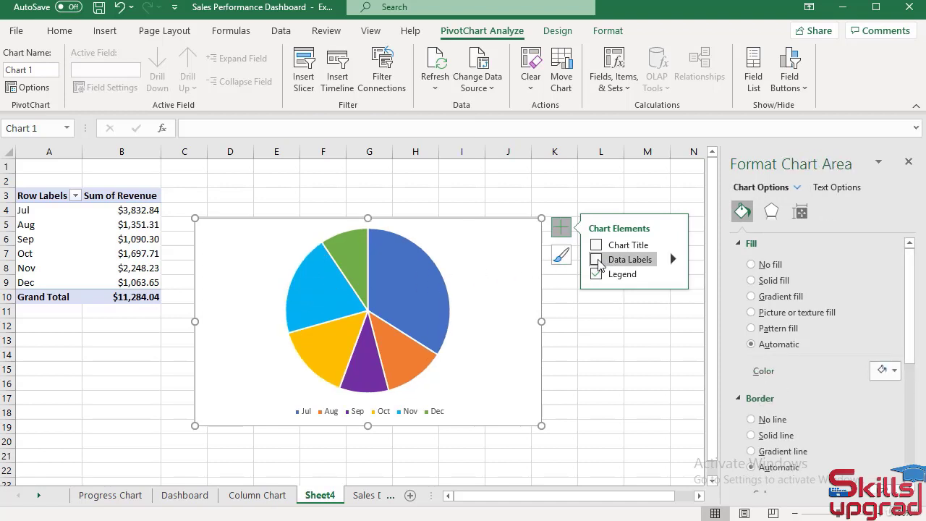
- Add data labels to all pie slices and set their label position to Outside End
left_click(596, 259)
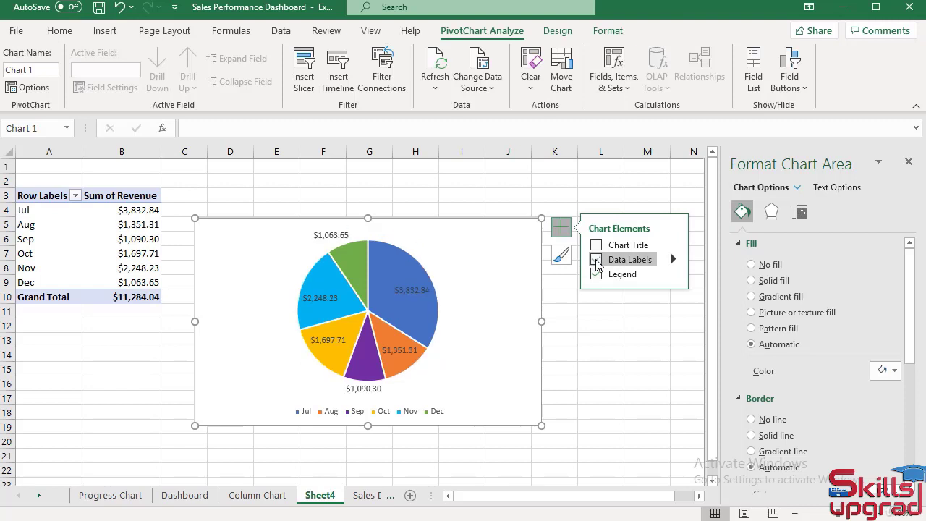
left_click(406, 290)
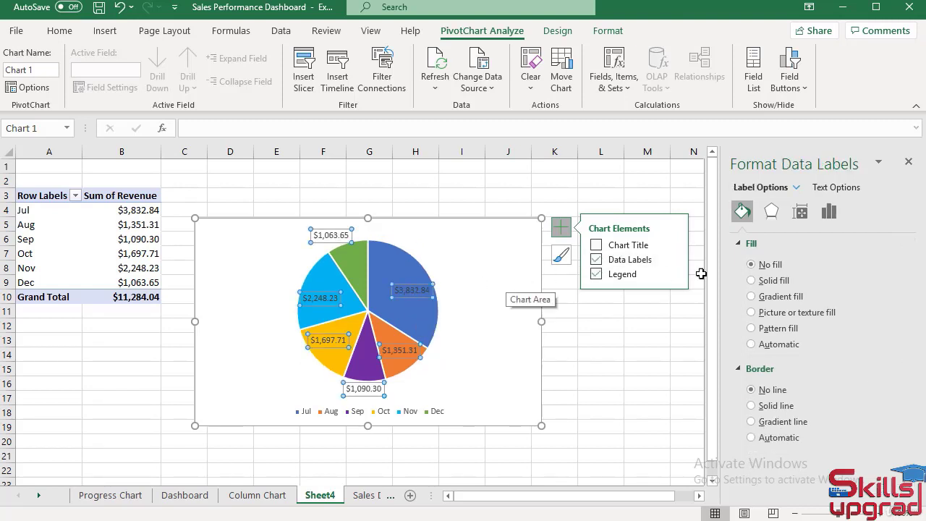
left_click(829, 211)
left_click(749, 243)
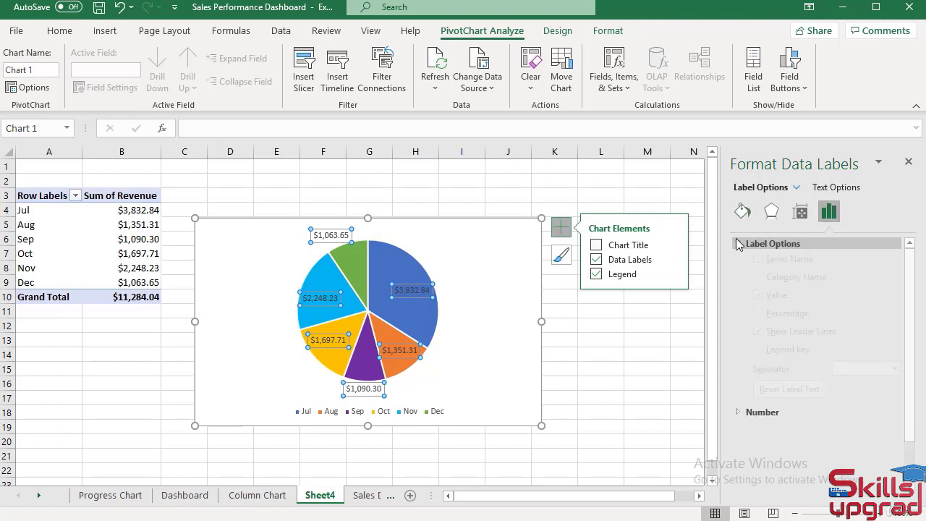
scroll(862, 304, "down", 2)
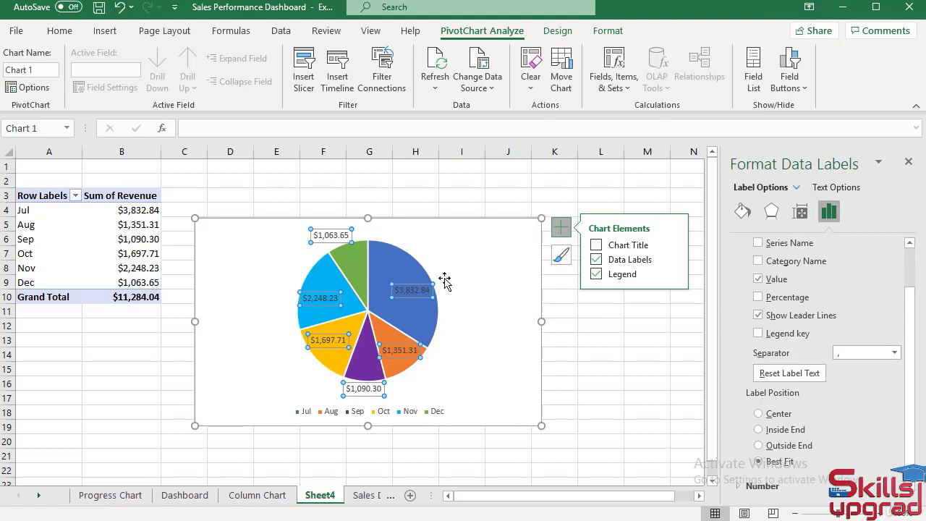
left_click(758, 445)
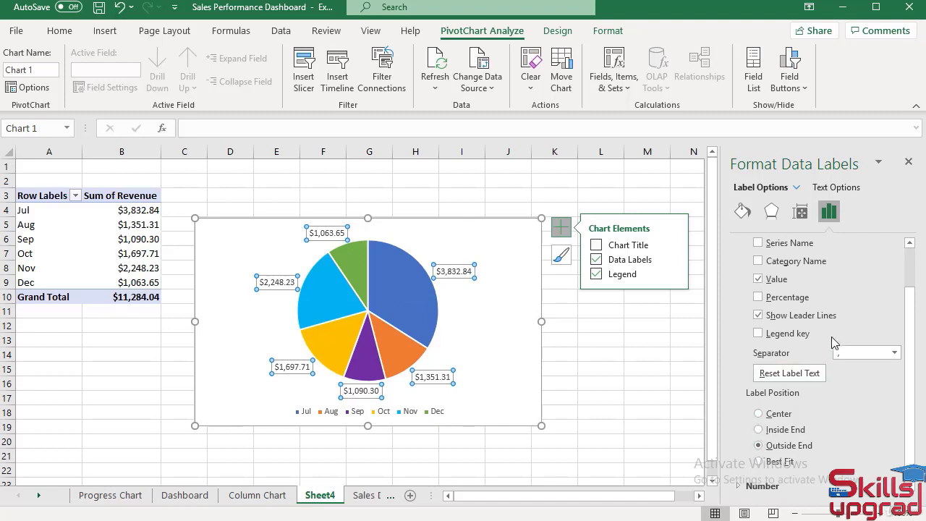
- Format the pie chart's data label text in the standard blue color and make it bold
left_click(836, 188)
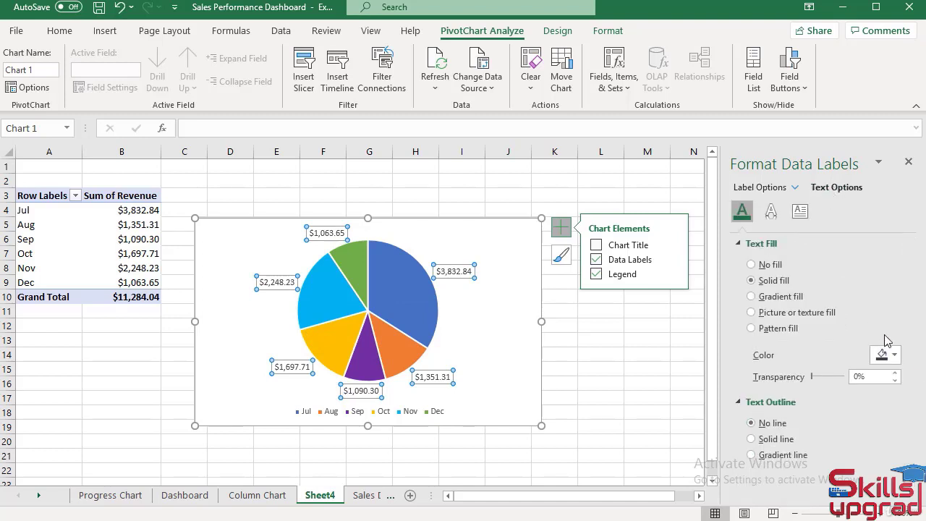
left_click(895, 357)
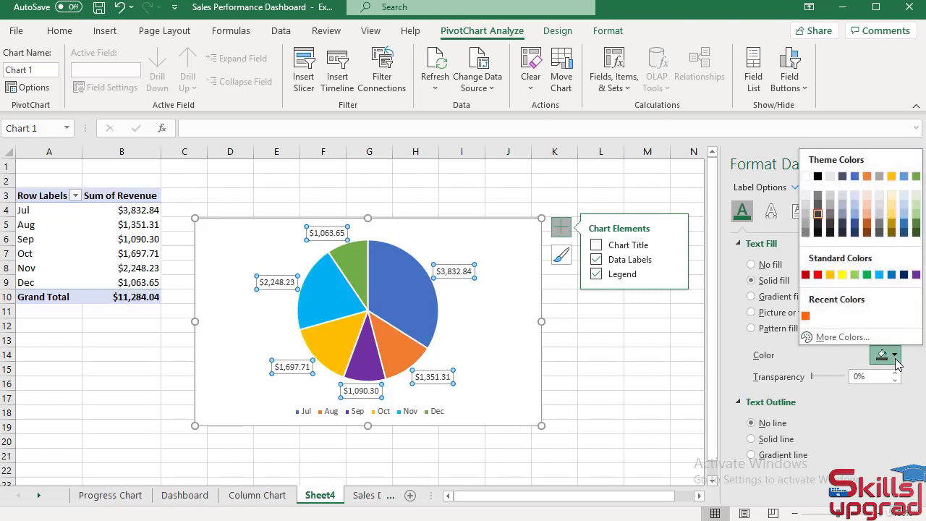
left_click(892, 275)
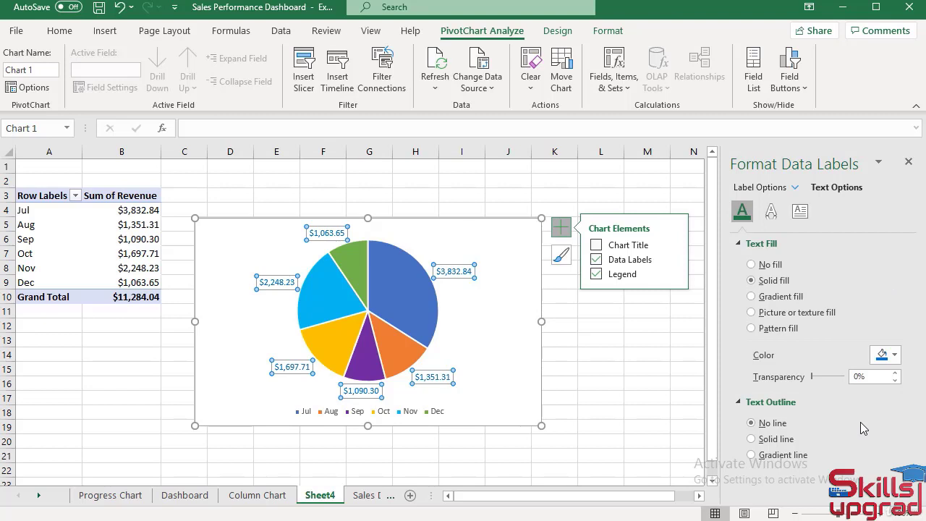
left_click(771, 210)
left_click(799, 212)
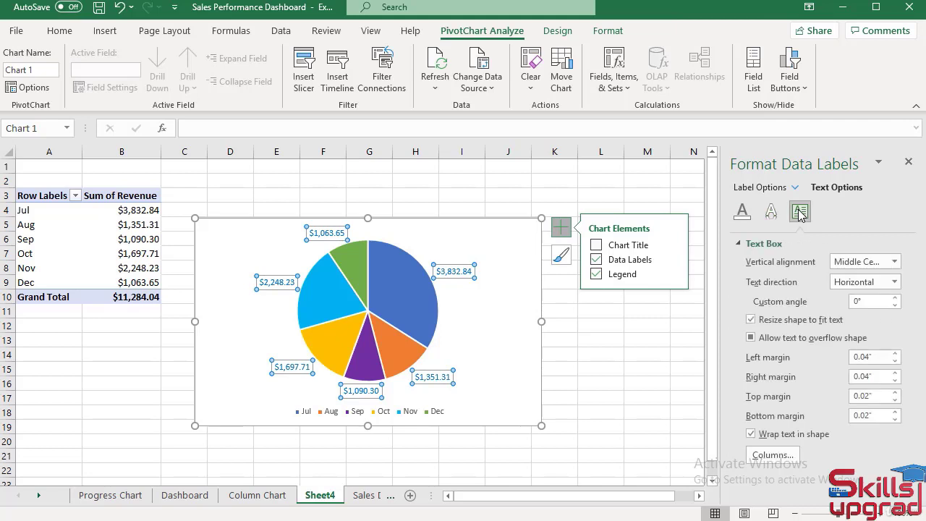
left_click(741, 211)
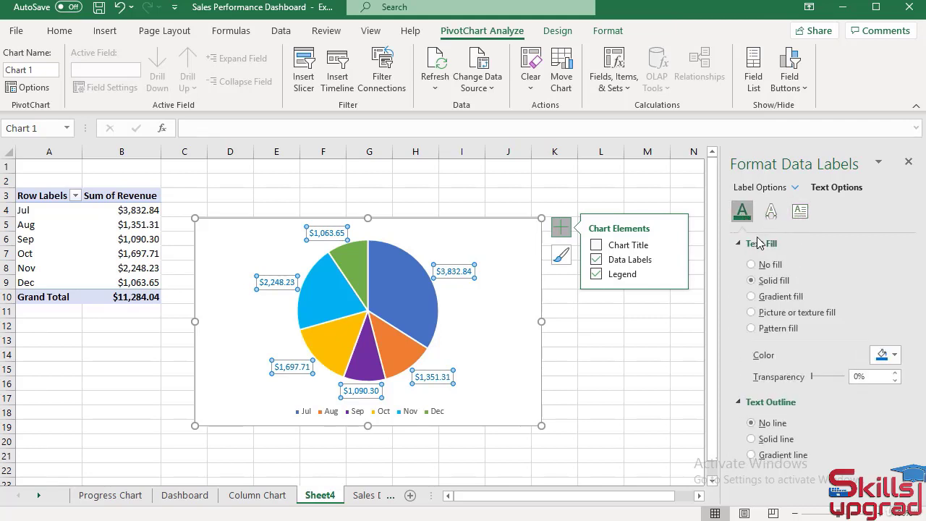
left_click(66, 32)
left_click(81, 81)
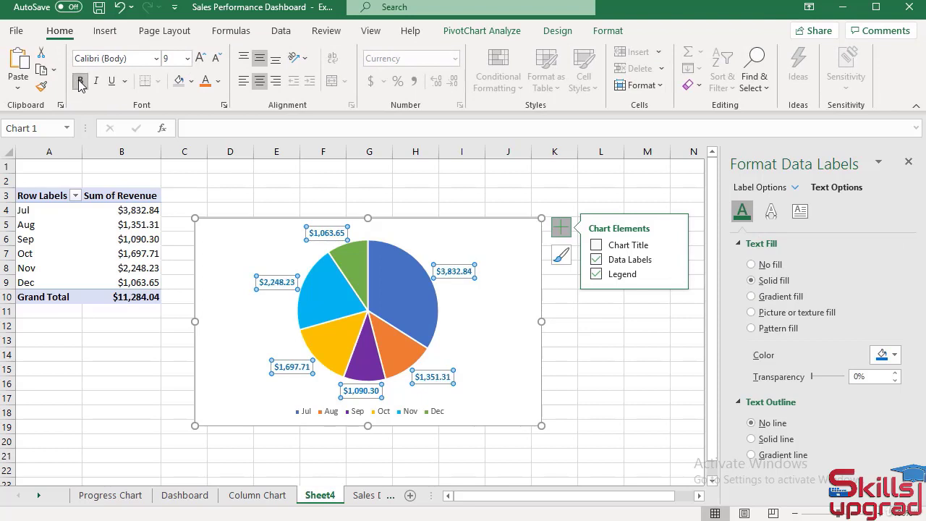
left_click(492, 238)
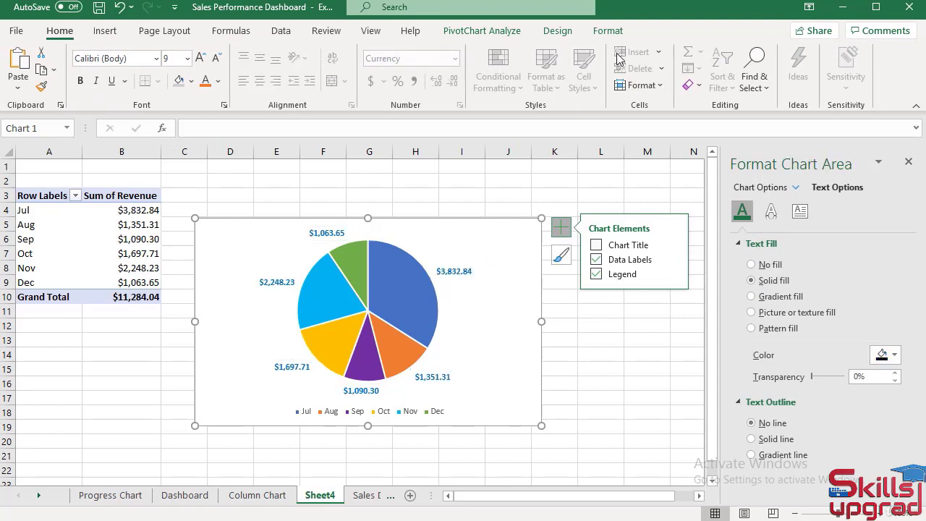
- Fill the pie chart's area with light gray and set its shape outline to No Outline
left_click(613, 30)
left_click(414, 52)
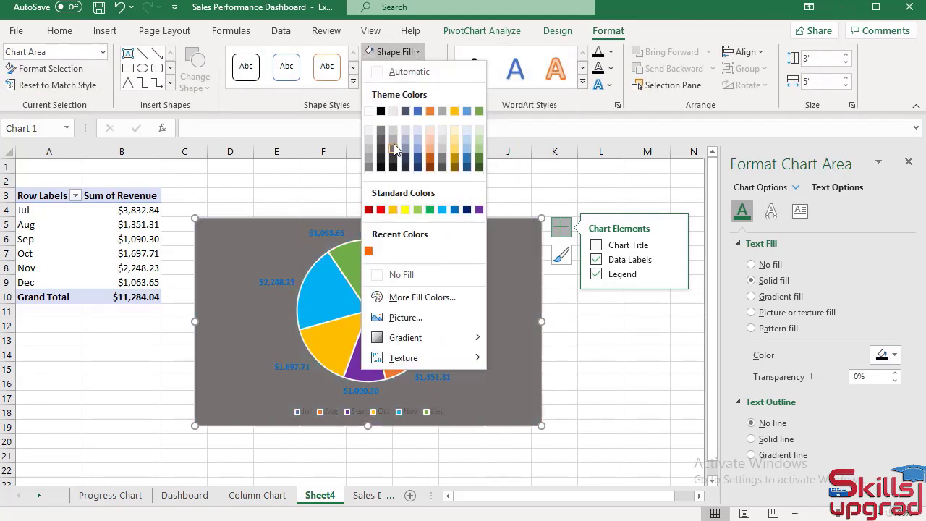
left_click(394, 128)
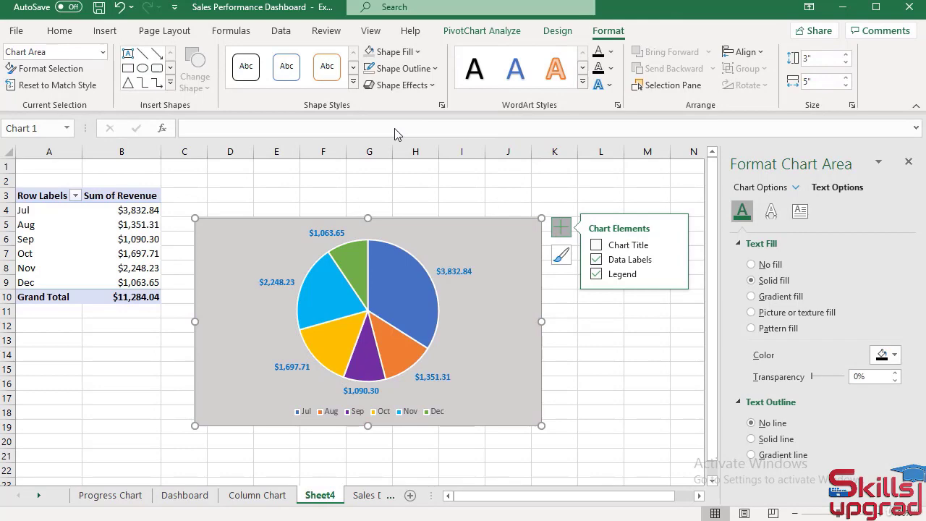
left_click(427, 68)
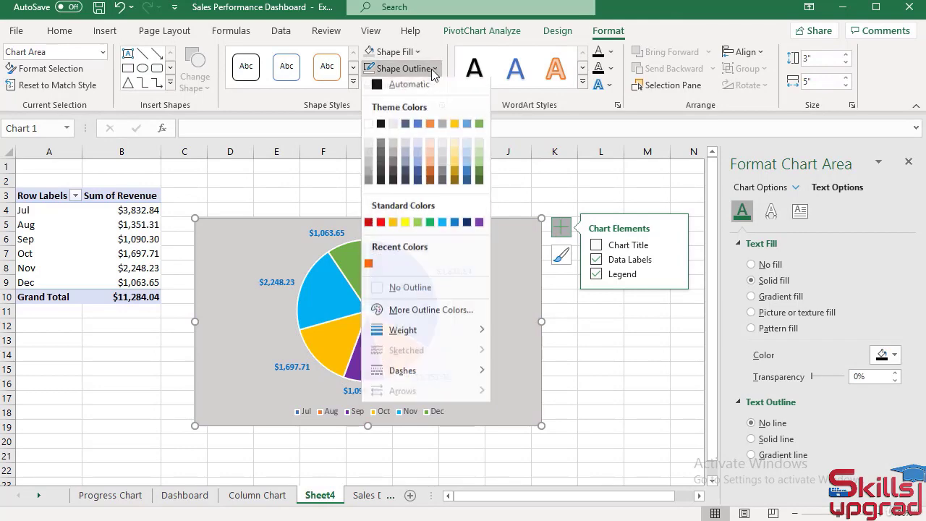
left_click(390, 291)
left_click(474, 196)
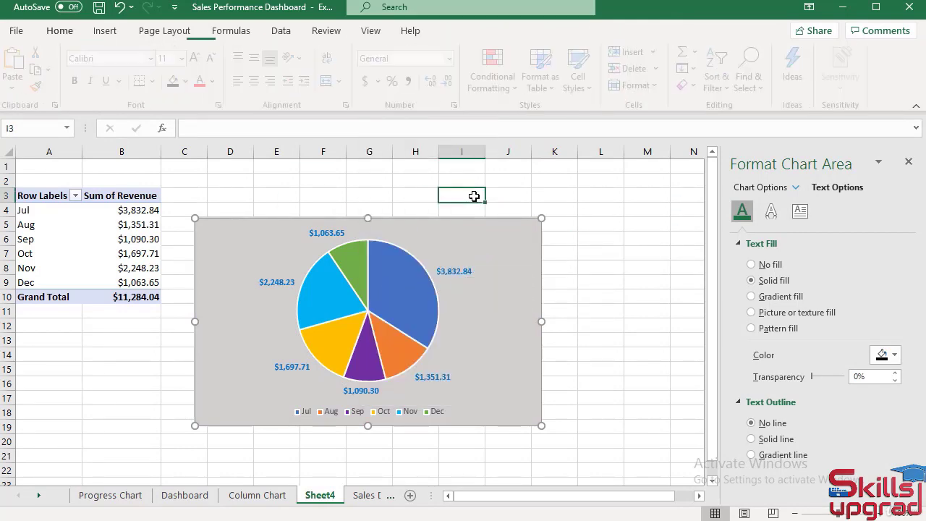
- Copy the pie chart from Sheet4 and paste it into the Dashboard sheet at cell L28, then close the formatting pane
left_click(518, 419)
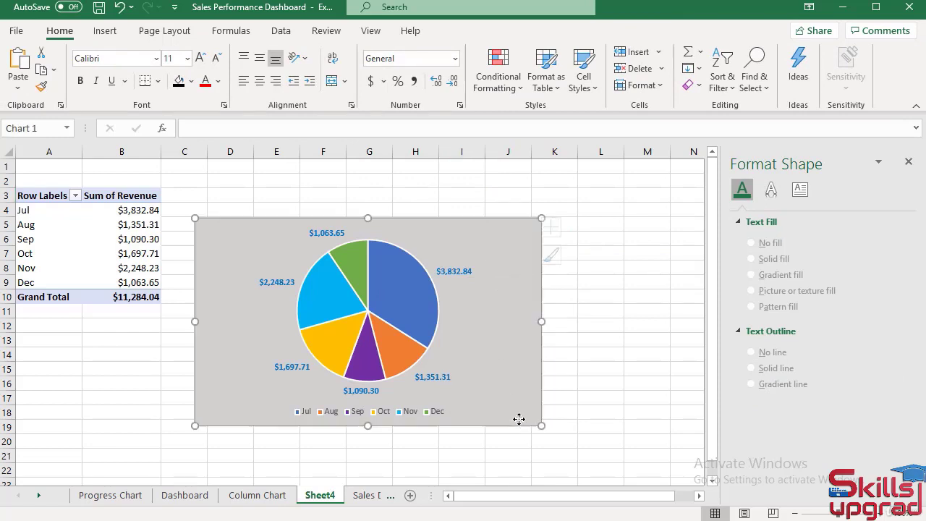
right_click(520, 420)
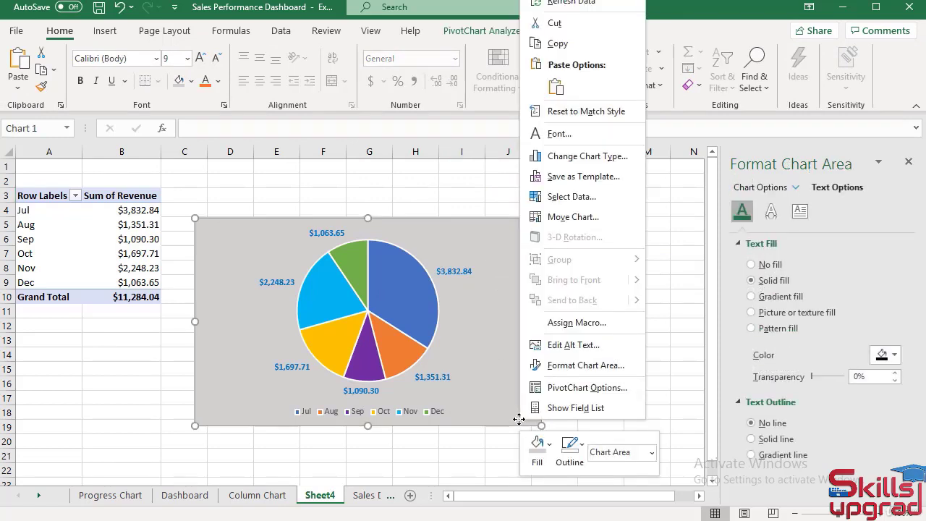
left_click(558, 43)
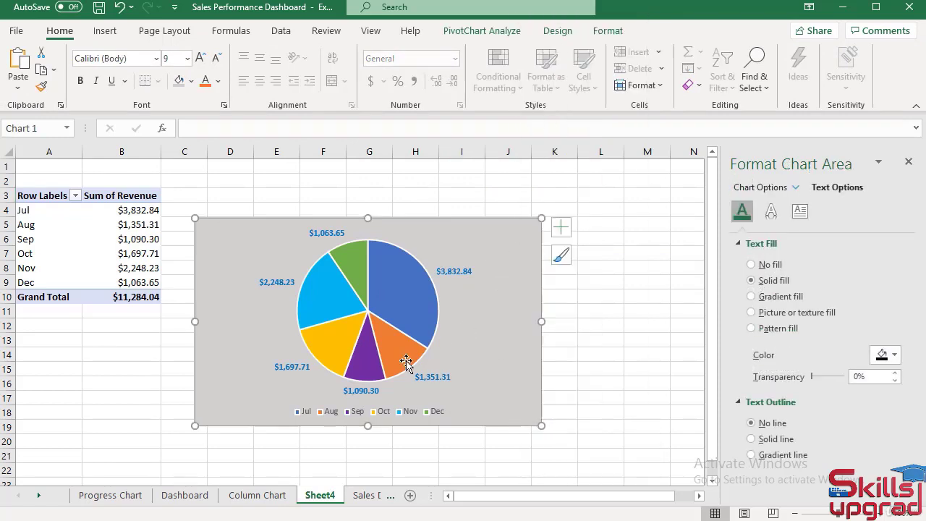
left_click(183, 495)
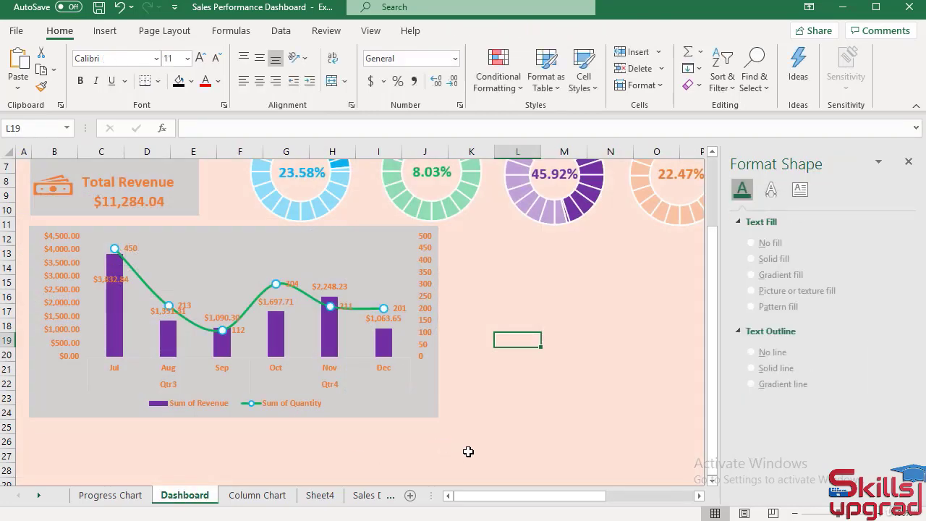
left_click(504, 471)
right_click(504, 471)
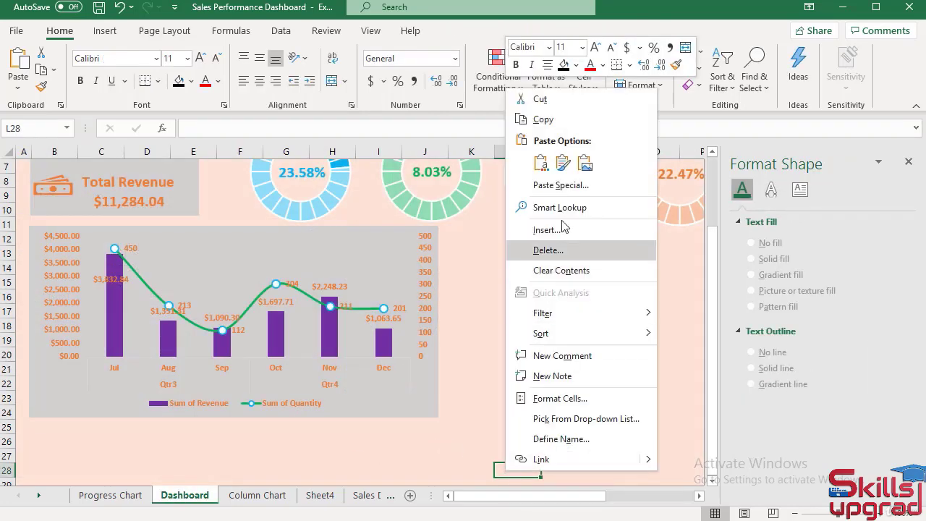
left_click(540, 161)
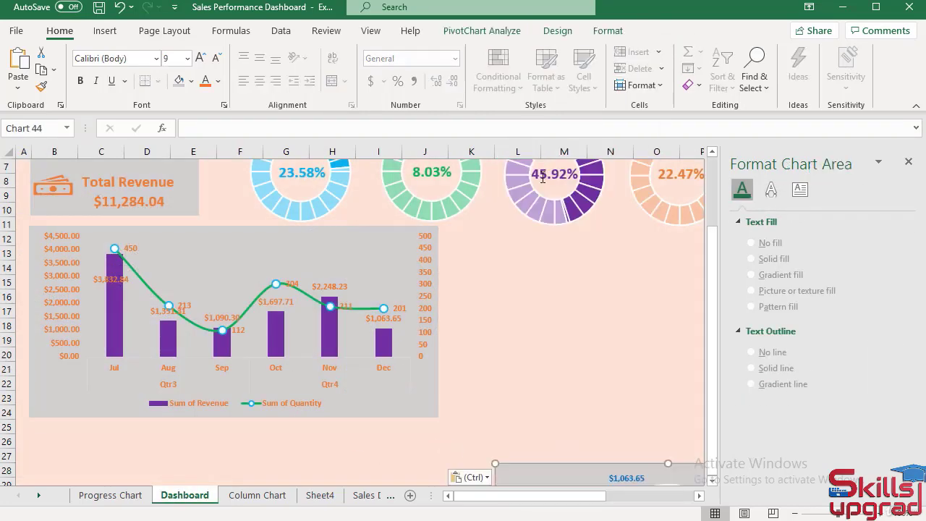
left_click(909, 161)
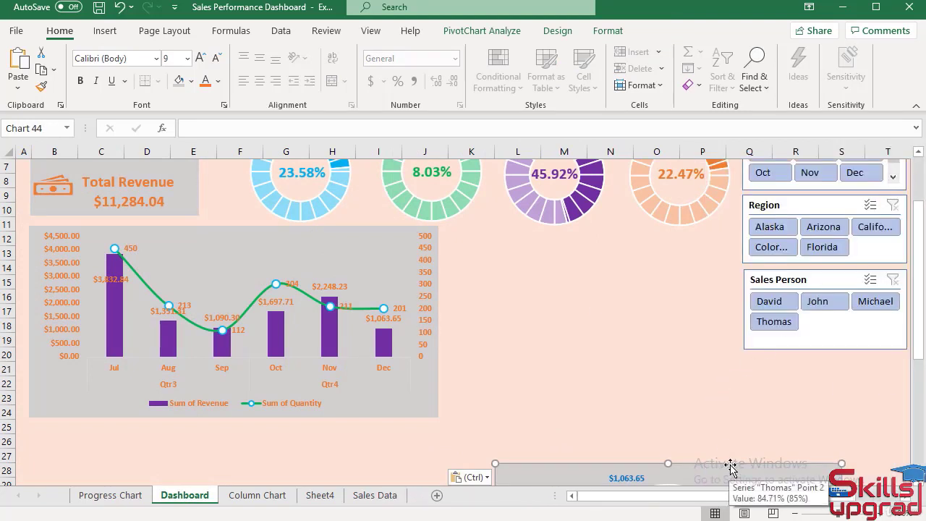
- Position the pie chart beside the combo chart and resize it to match that chart's height and end before the slicers
left_click_drag(733, 468, 680, 227)
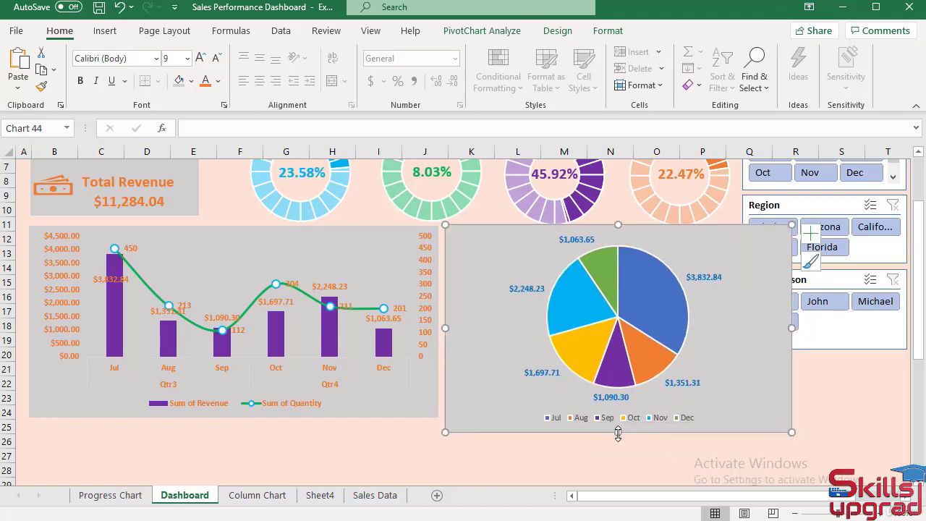
left_click_drag(617, 410, 617, 418)
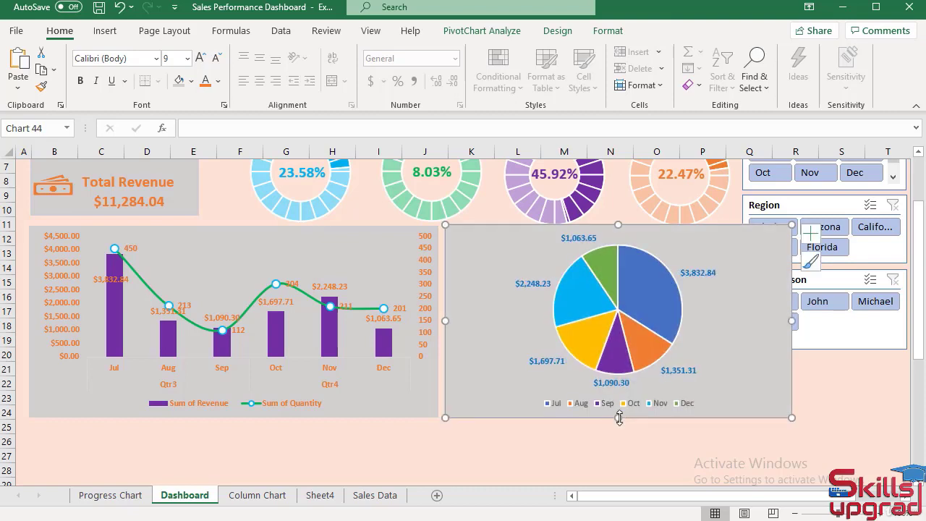
left_click_drag(792, 320, 730, 325)
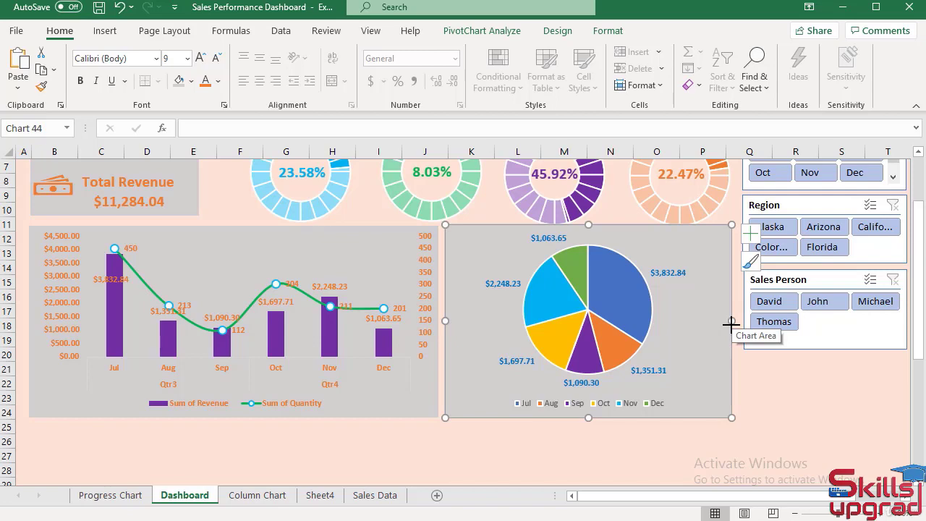
left_click(653, 450)
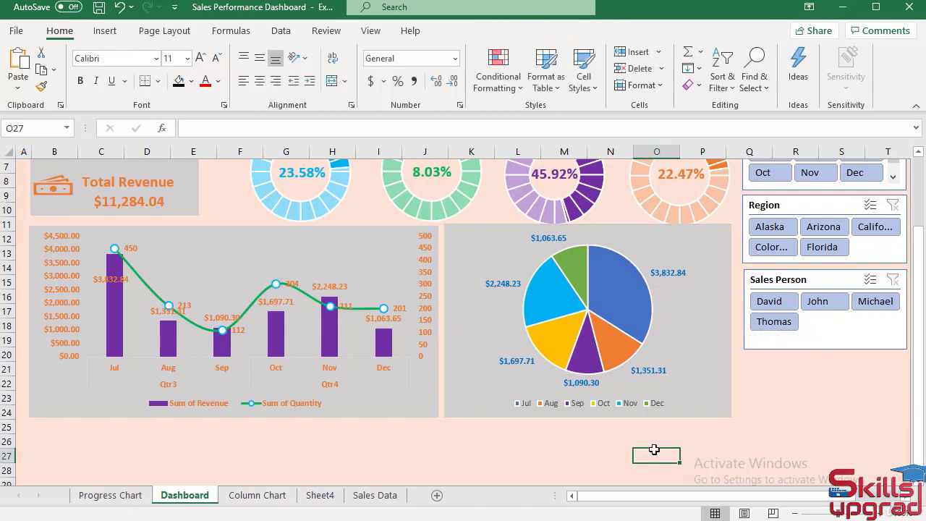
- Apply the light orange slicer style to the Months, Region and Sales Person slicers together
scroll(653, 450, "up", 2)
left_click(818, 227)
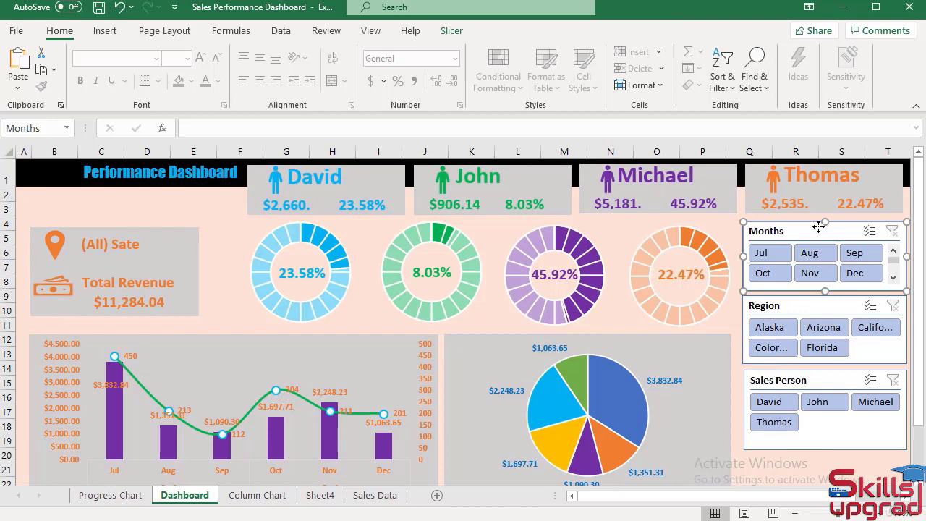
left_click(821, 314, "ctrl")
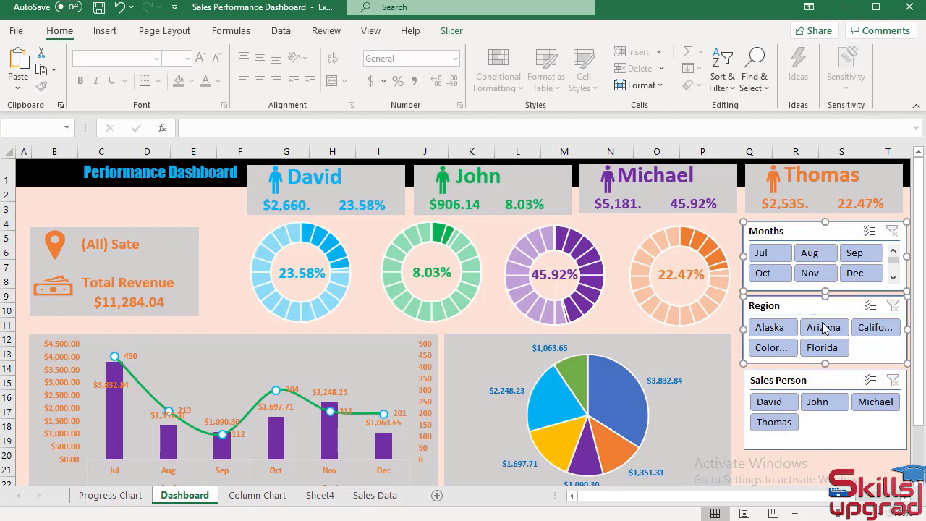
left_click(826, 439, "ctrl")
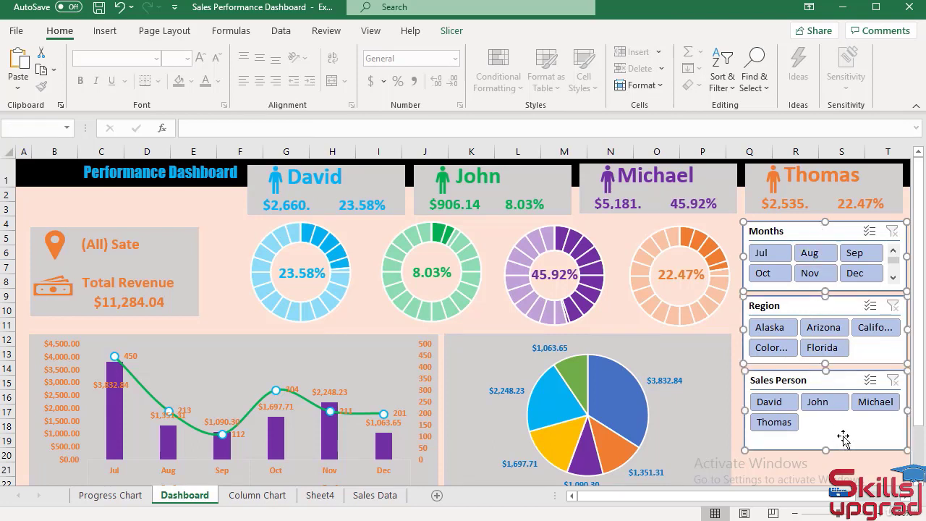
left_click(451, 32)
left_click(436, 81)
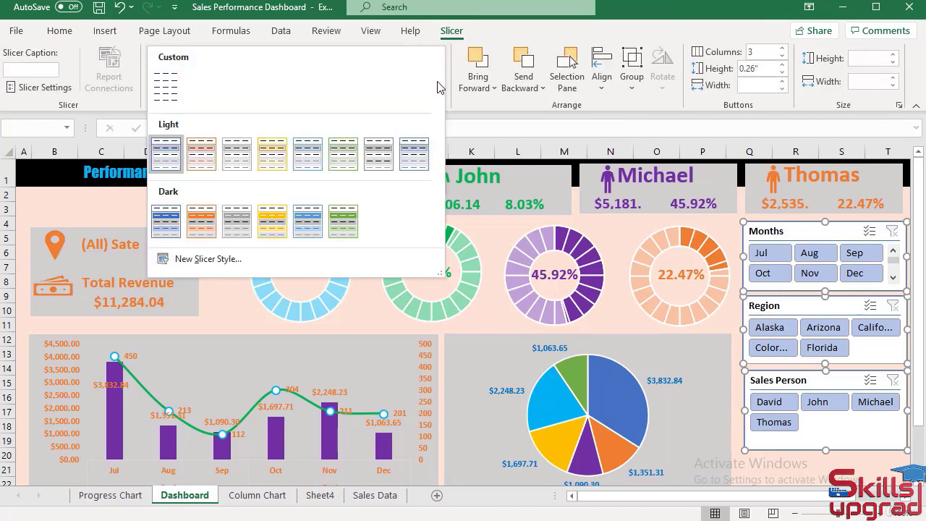
left_click(204, 155)
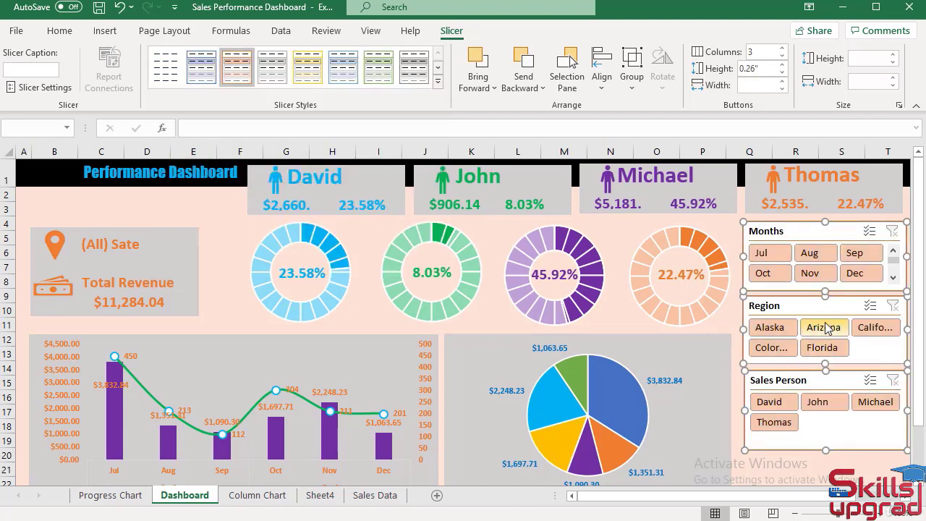
- Make the three slicers taller and arrange them in a column beside the charts, with Months above Region and Sales Person
scroll(827, 434, "down", 1)
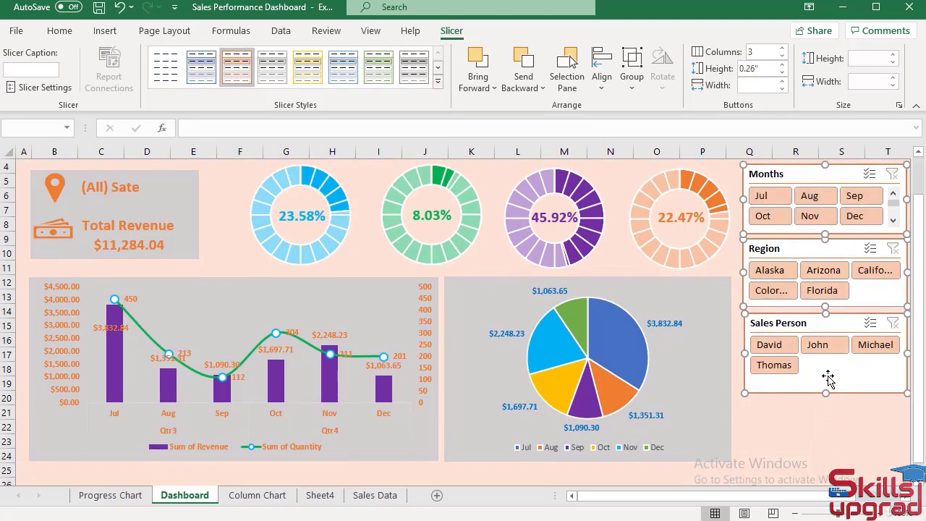
left_click_drag(828, 378, 824, 445)
left_click_drag(822, 230, 819, 208)
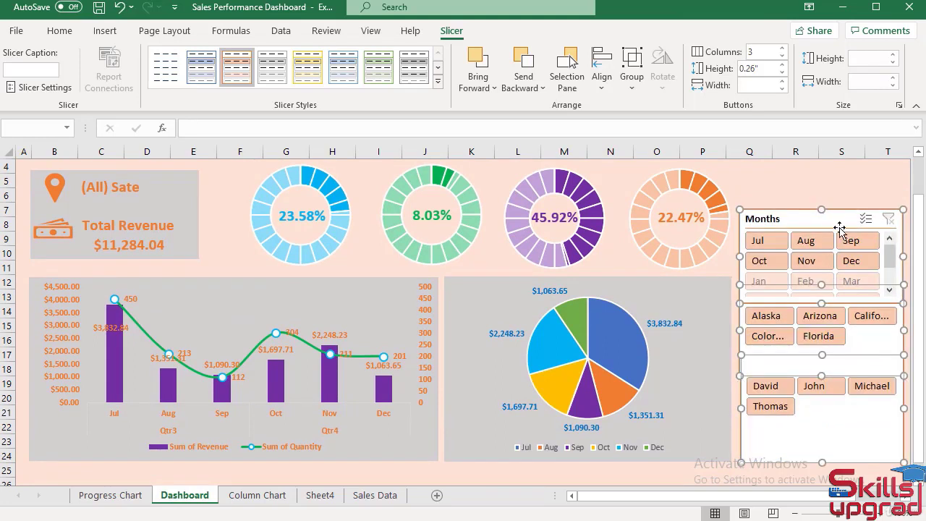
left_click(841, 196)
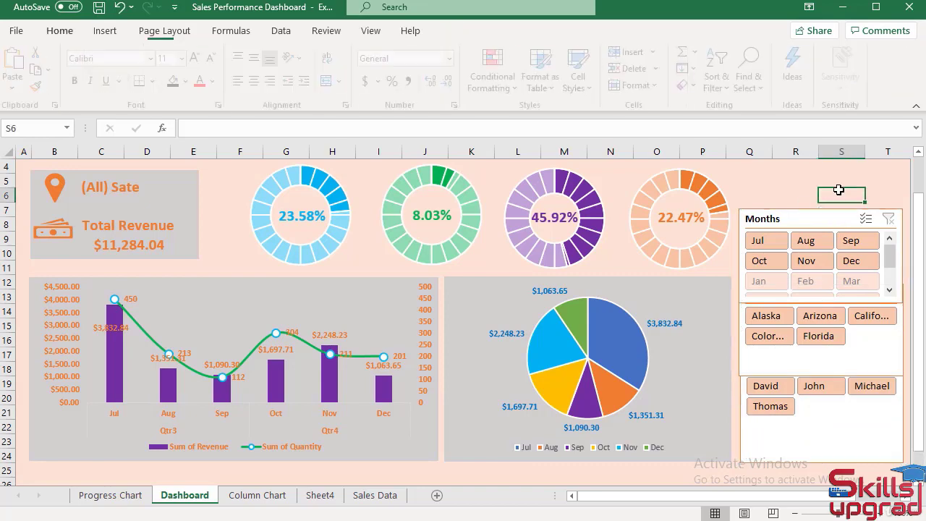
left_click_drag(837, 215, 840, 181)
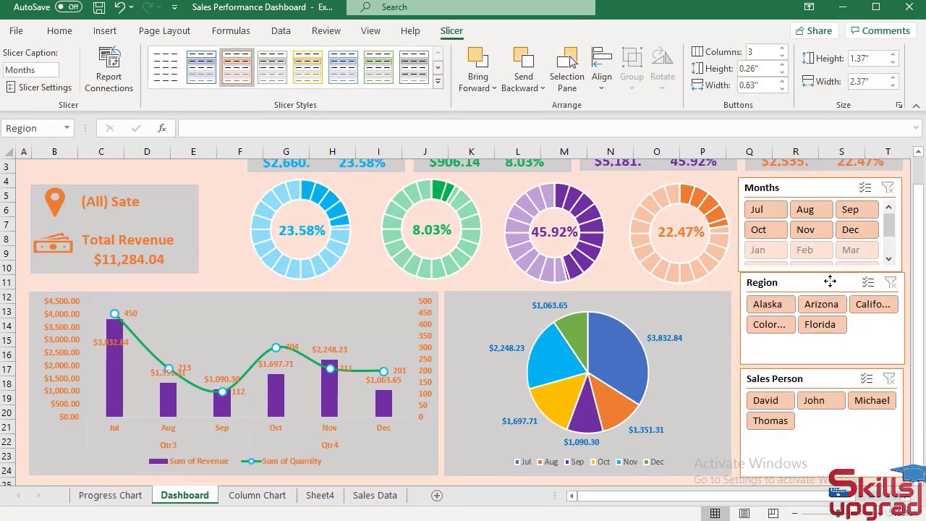